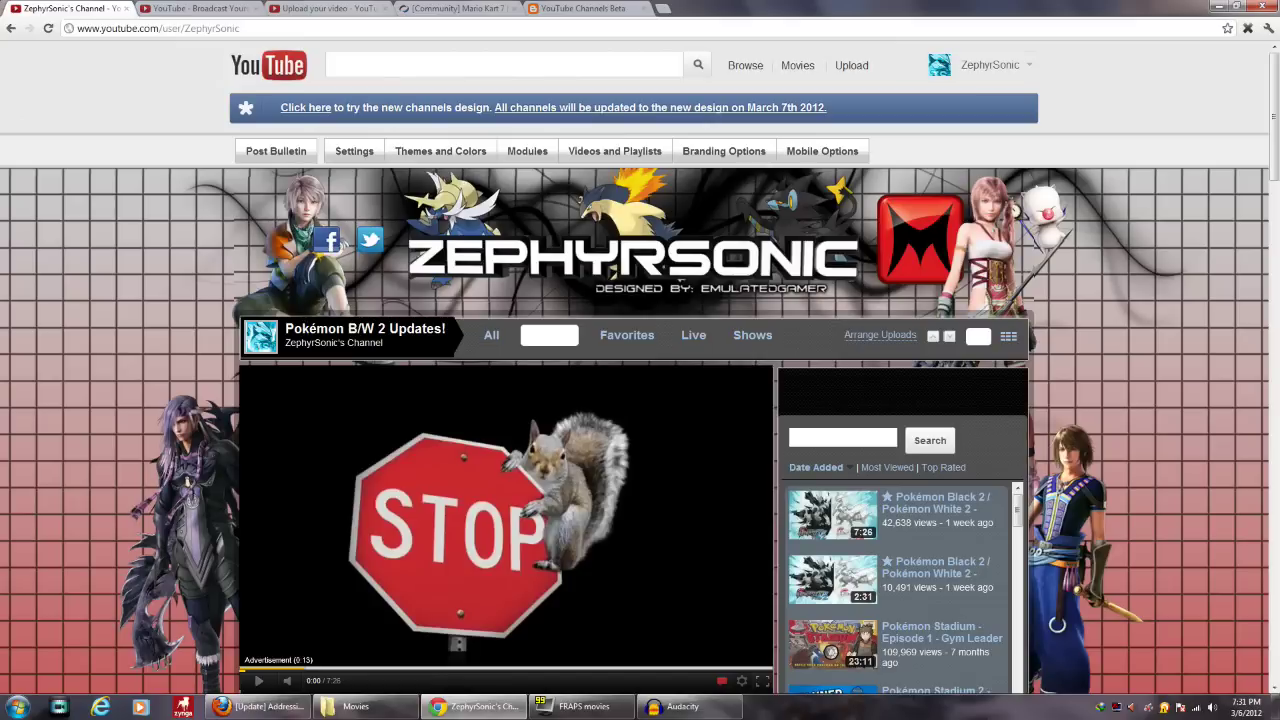
# - Review the channel page from the featured video and uploads list through the profile and information box to the recent activity
pyautogui.scroll(-4, 640, 400)
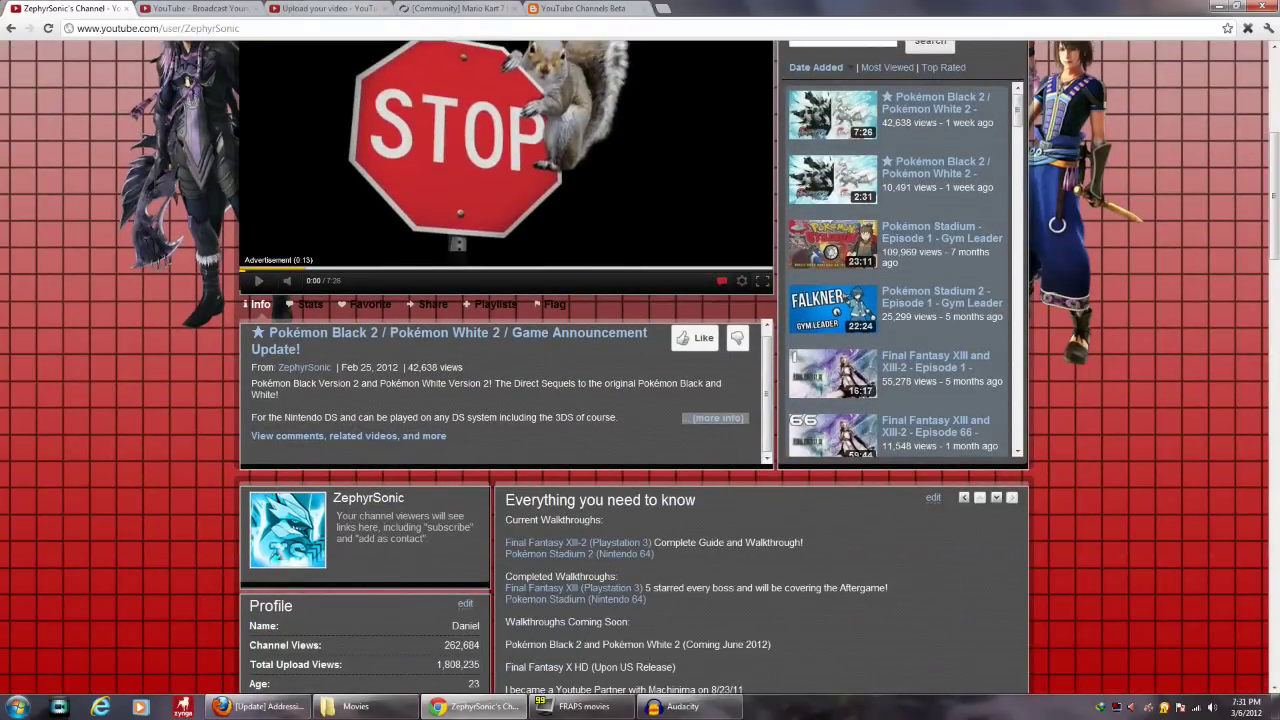
pyautogui.scroll(-5, 858, 148)
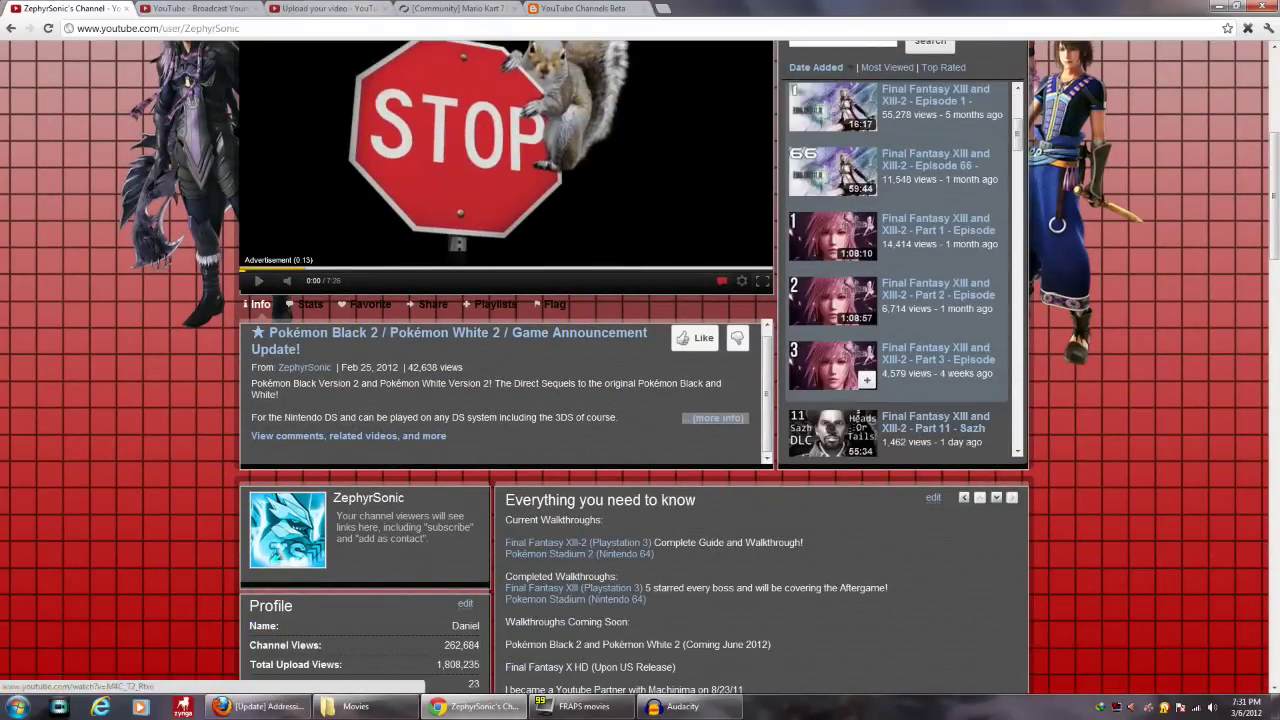
pyautogui.scroll(-5, 500, 380)
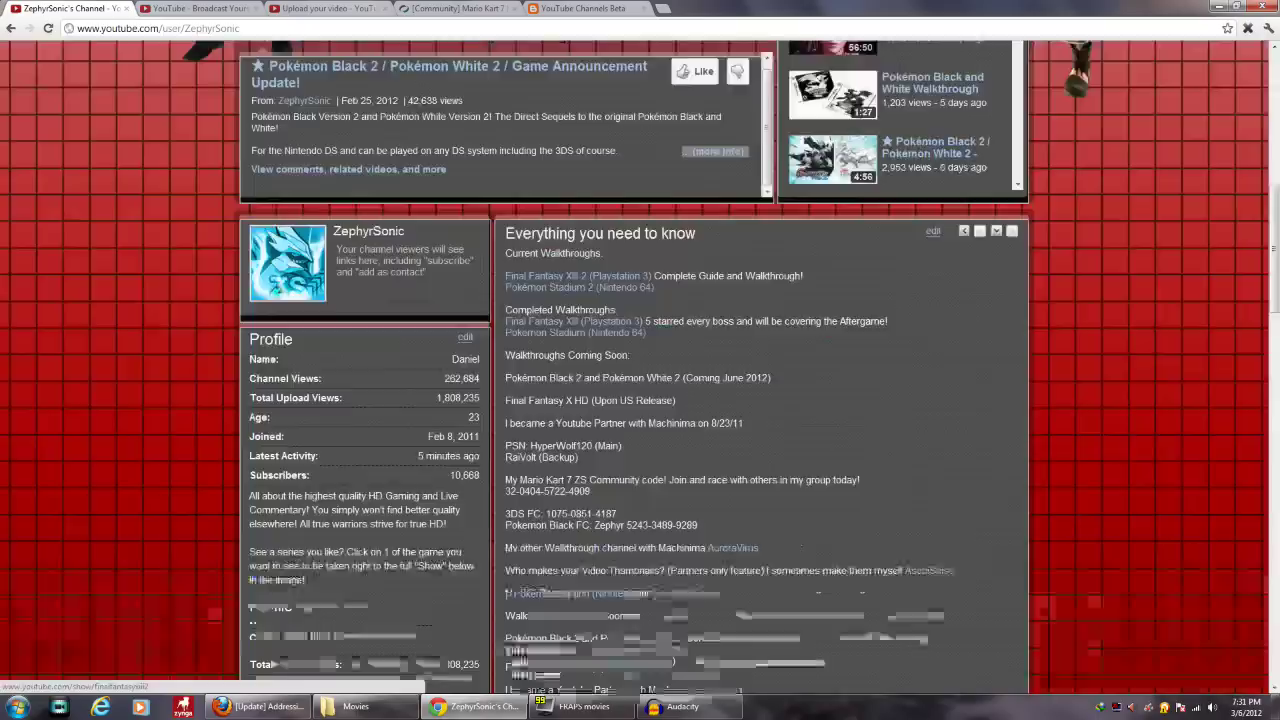
pyautogui.scroll(-2, 640, 400)
pyautogui.scroll(3, 640, 400)
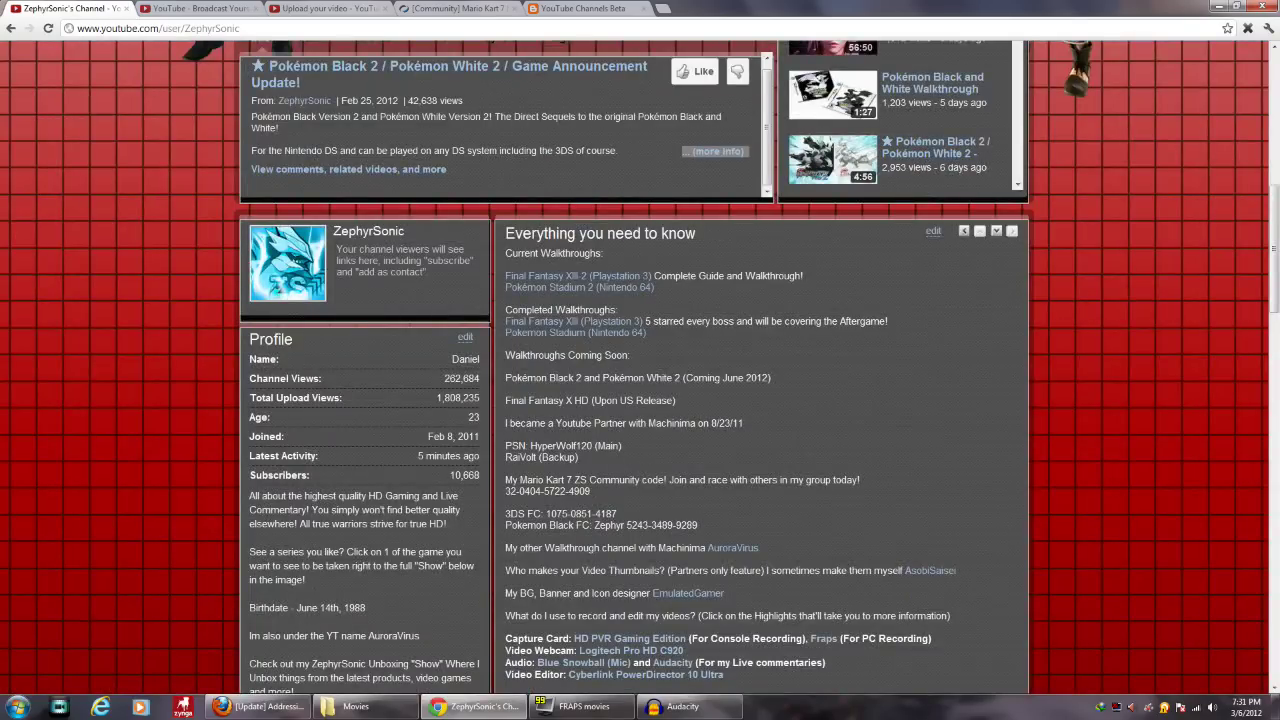
pyautogui.scroll(-5, 640, 380)
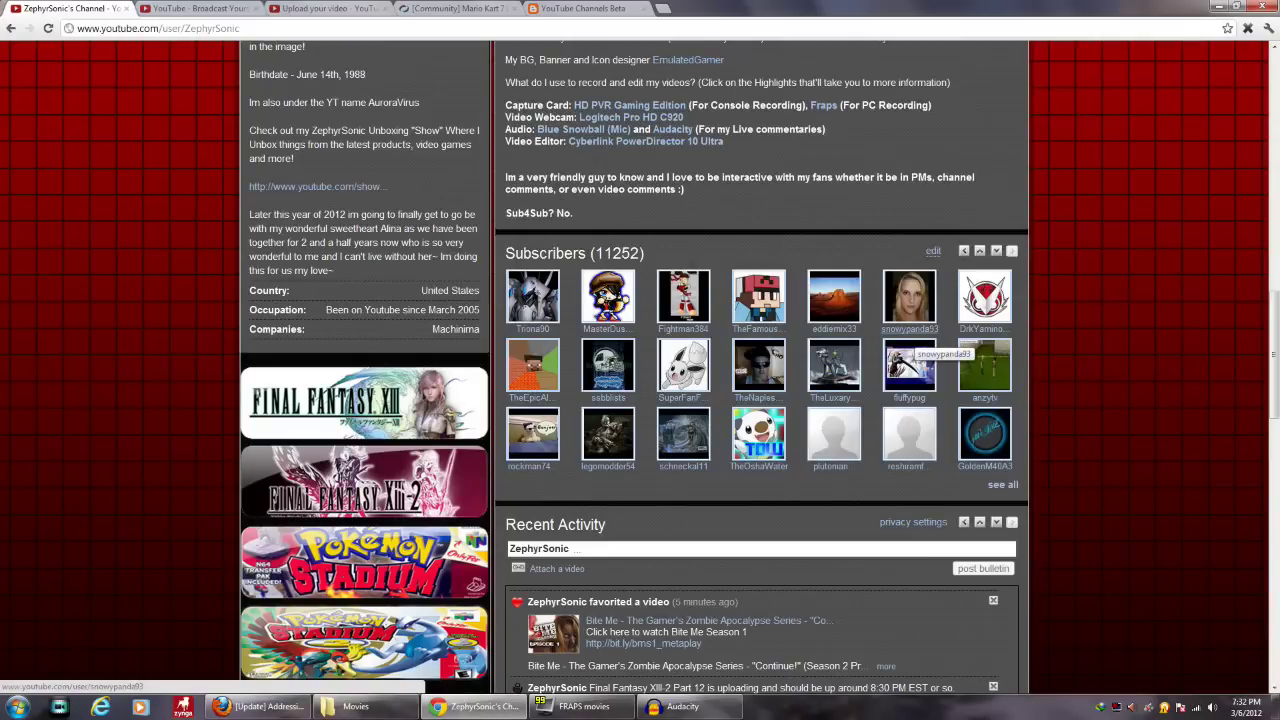
pyautogui.scroll(-1, 760, 400)
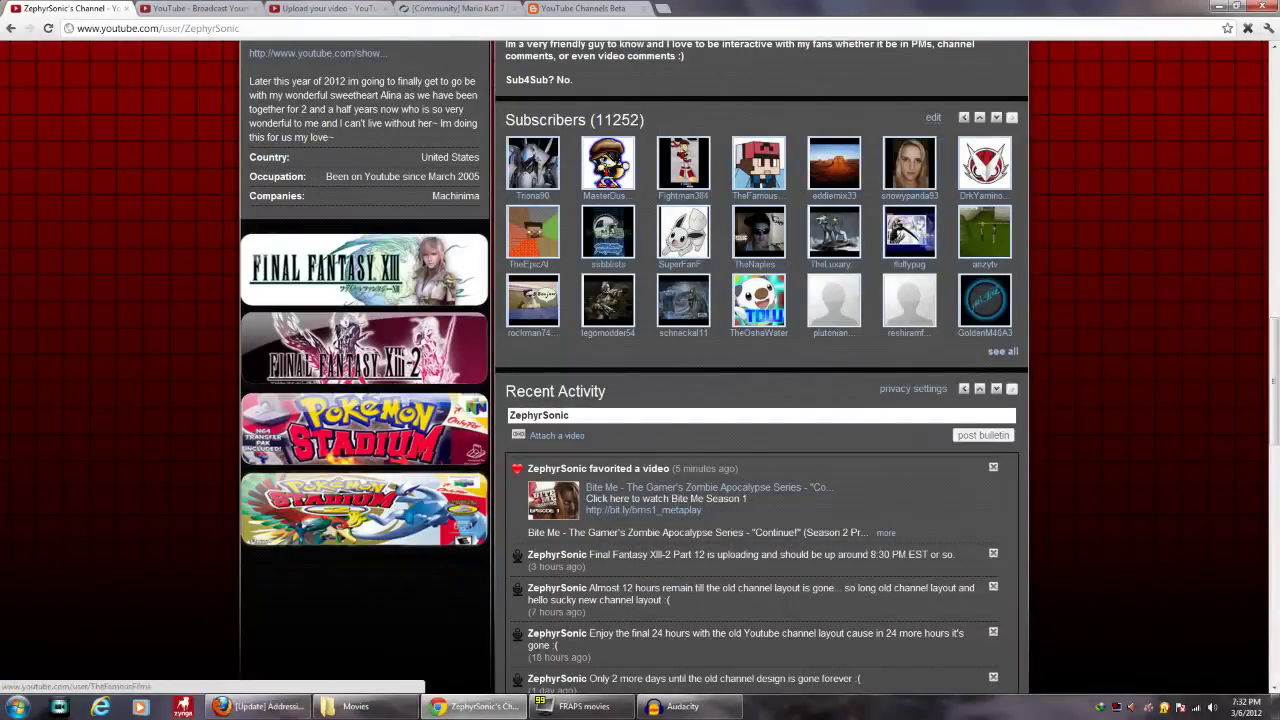
pyautogui.scroll(-1, 760, 400)
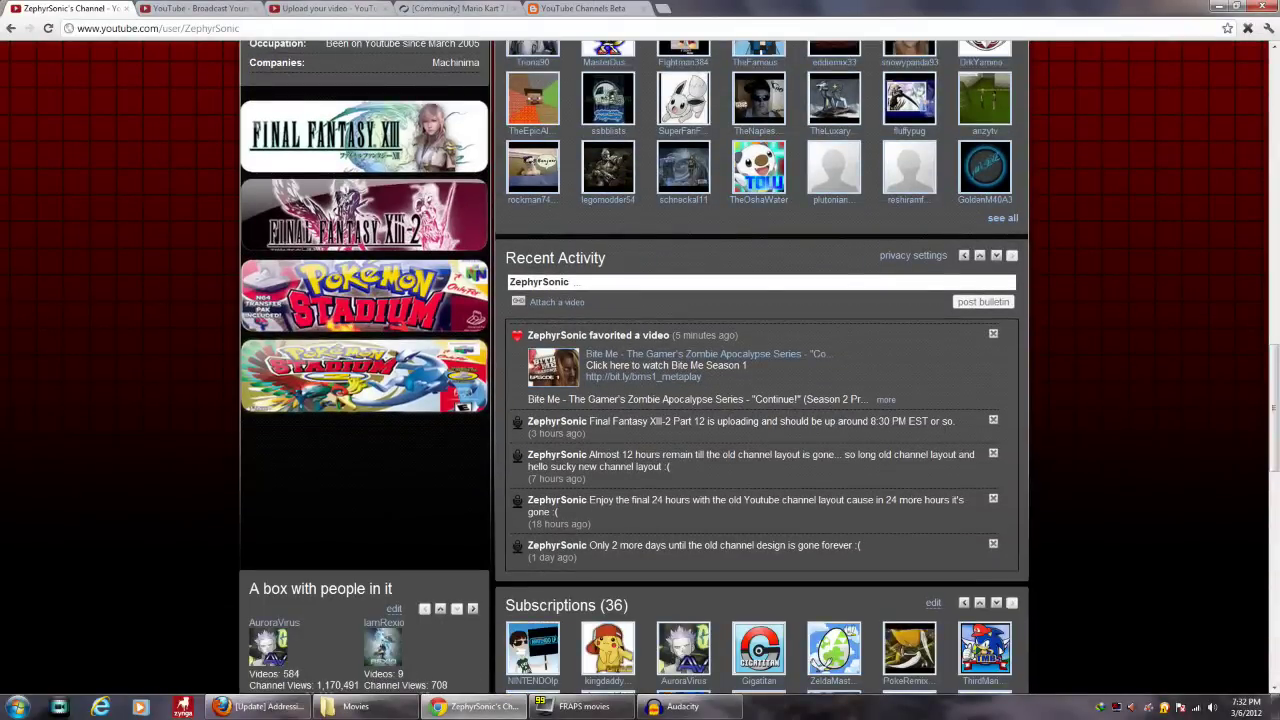
# - Examine the game banners, the Subscribers module and the Recent Activity module of the old channel layout
pyautogui.scroll(2, 760, 400)
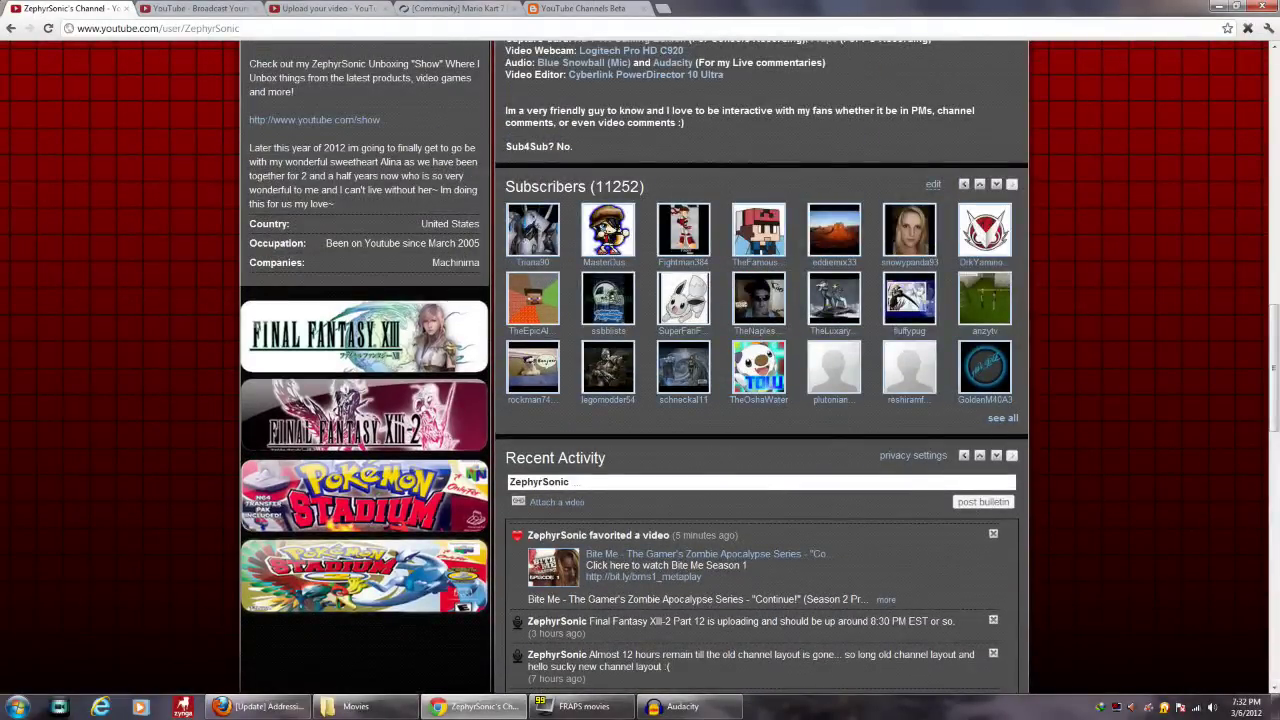
pyautogui.scroll(2, 760, 400)
pyautogui.scroll(-2, 760, 400)
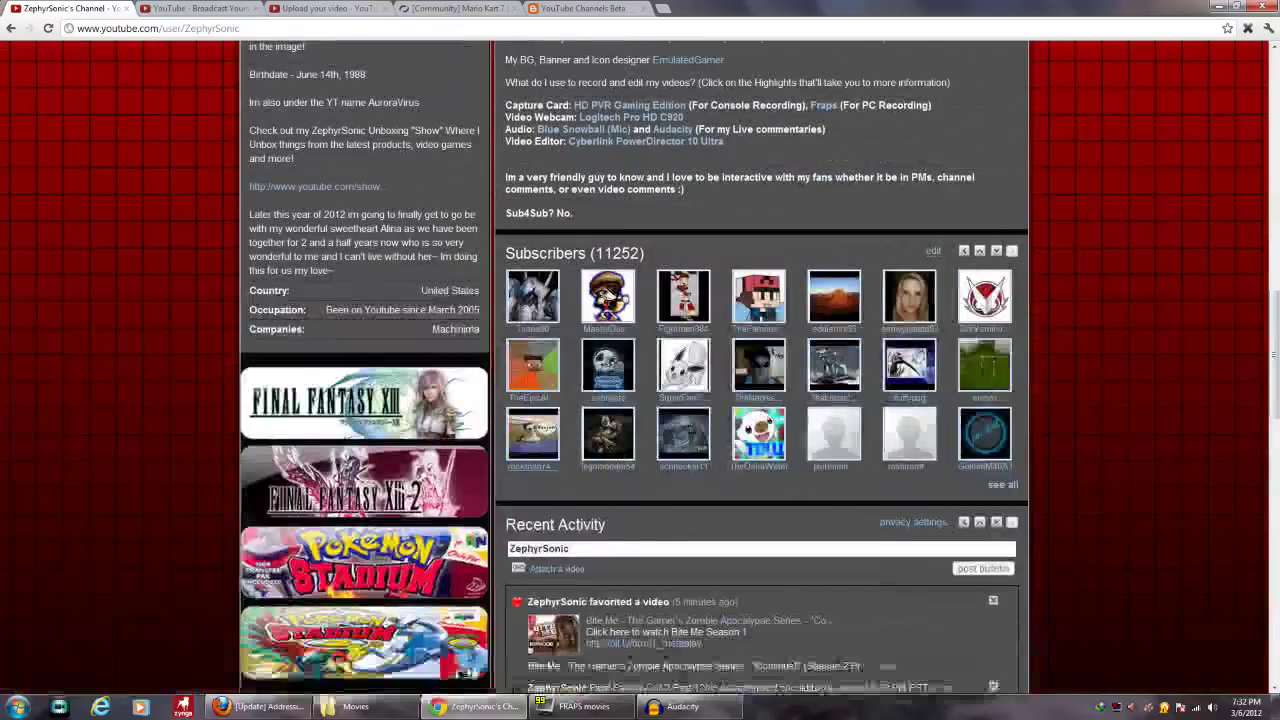
pyautogui.scroll(-2, 760, 400)
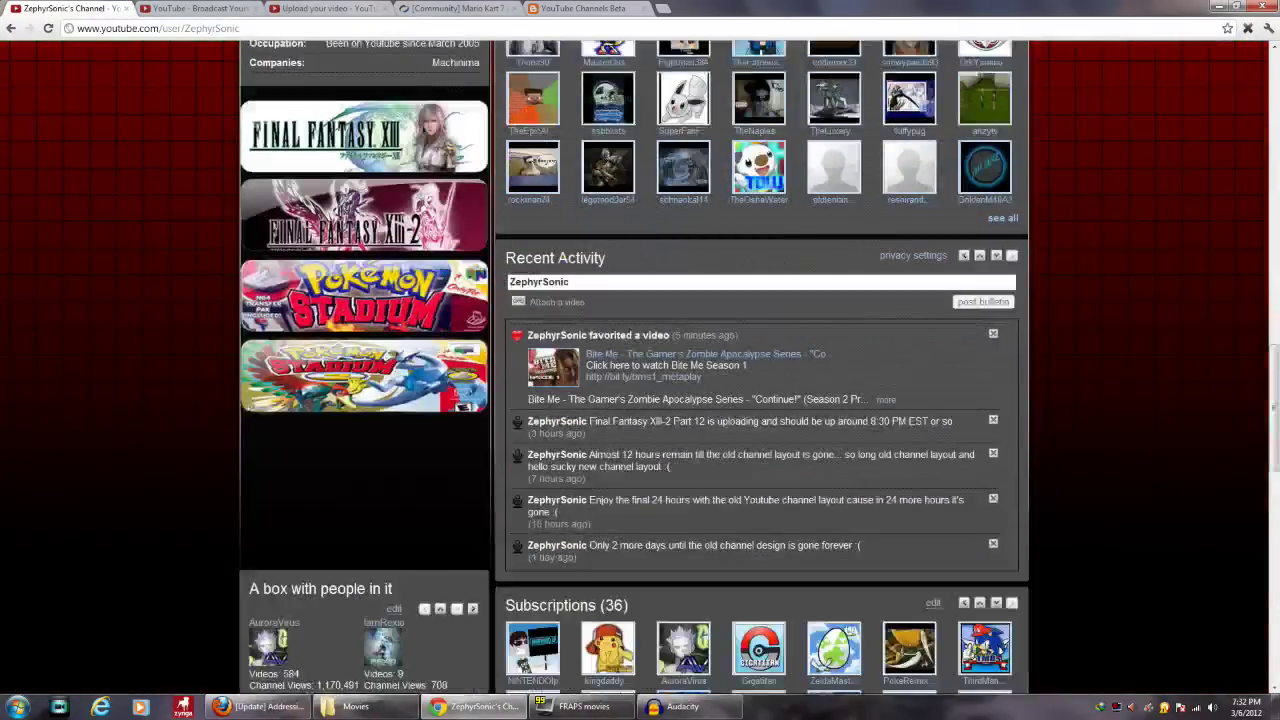
pyautogui.scroll(5, 760, 400)
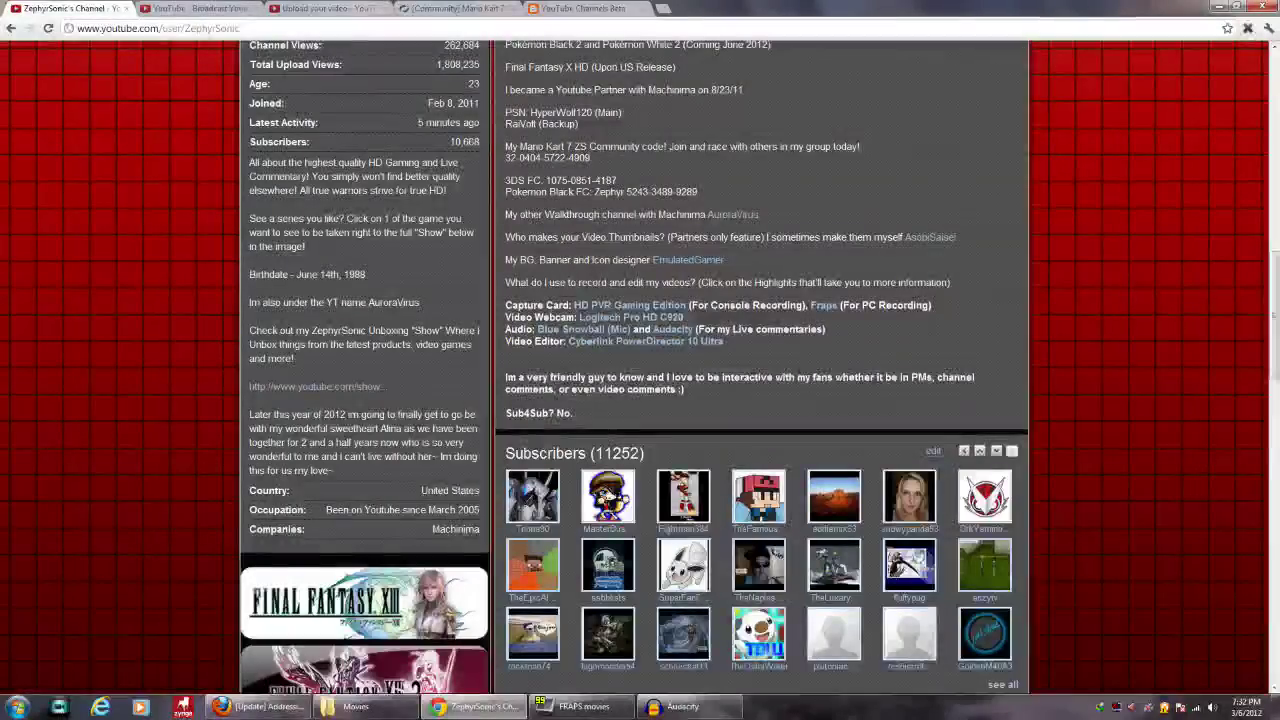
pyautogui.scroll(-4, 760, 400)
pyautogui.scroll(3, 760, 400)
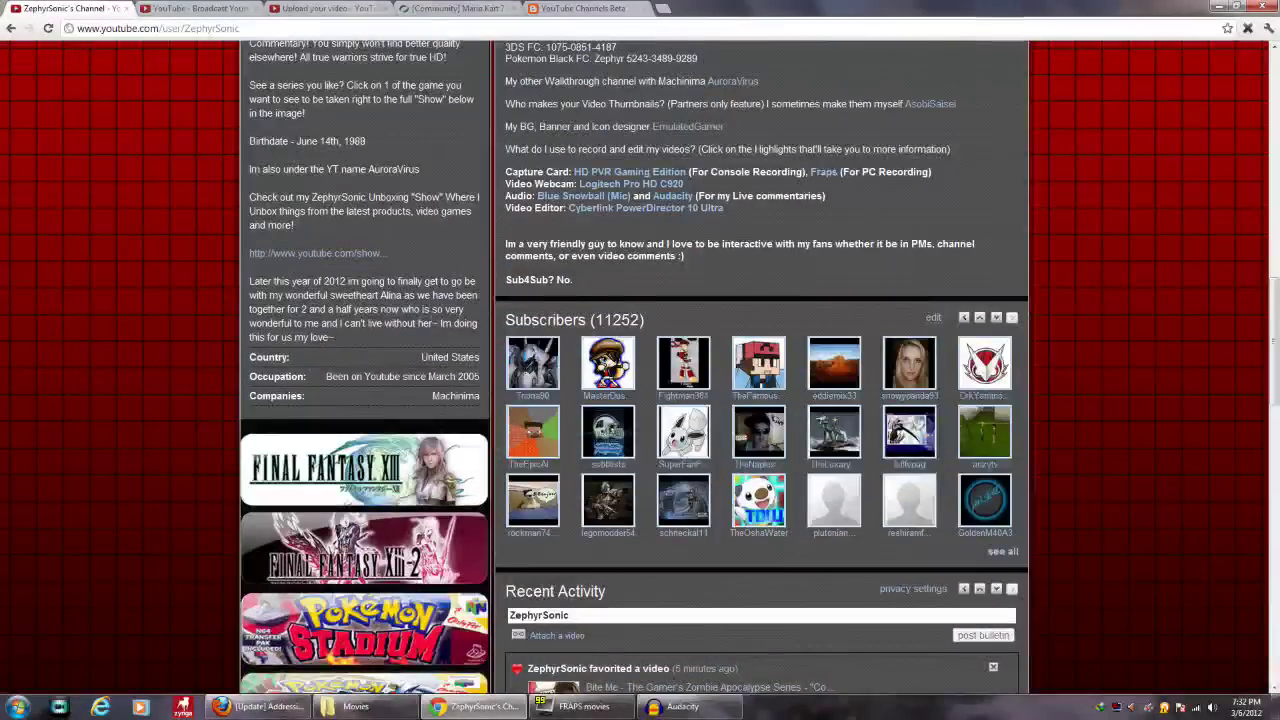
pyautogui.scroll(4, 760, 400)
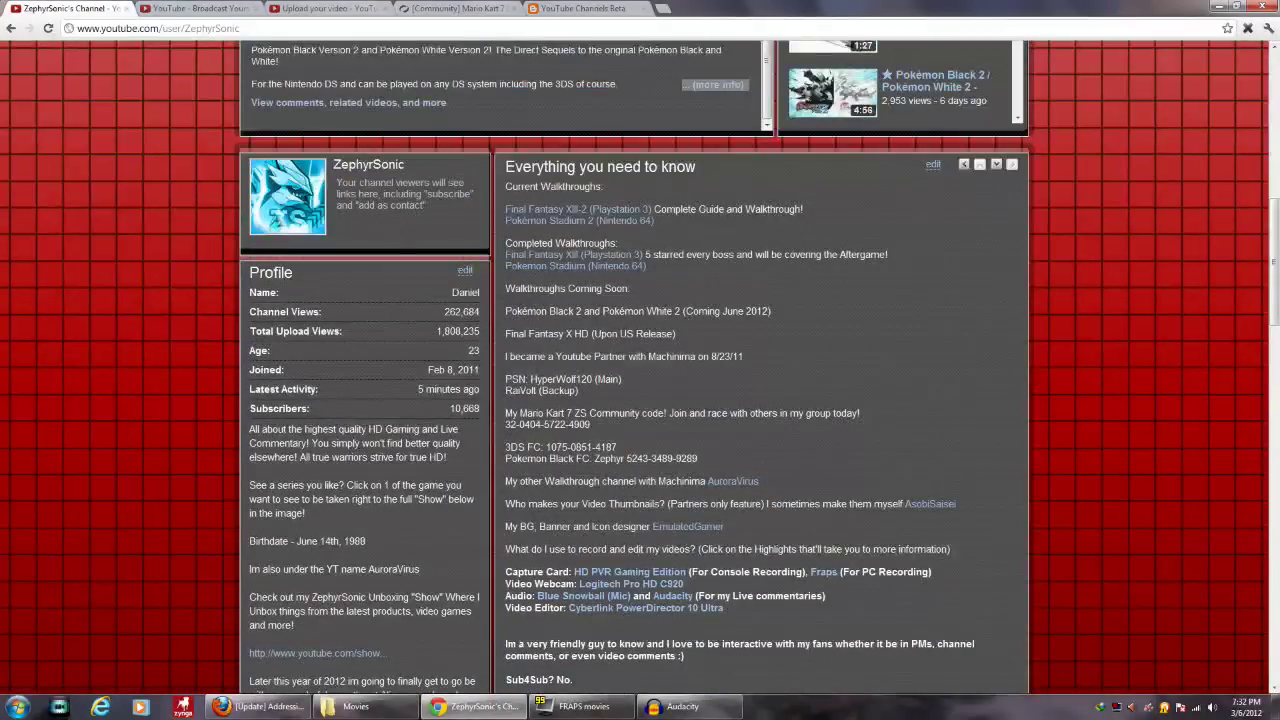
# - Look through the Subscriptions module, the "A box with people in it" module and the Channel Comments on the channel page
pyautogui.scroll(-8, 760, 400)
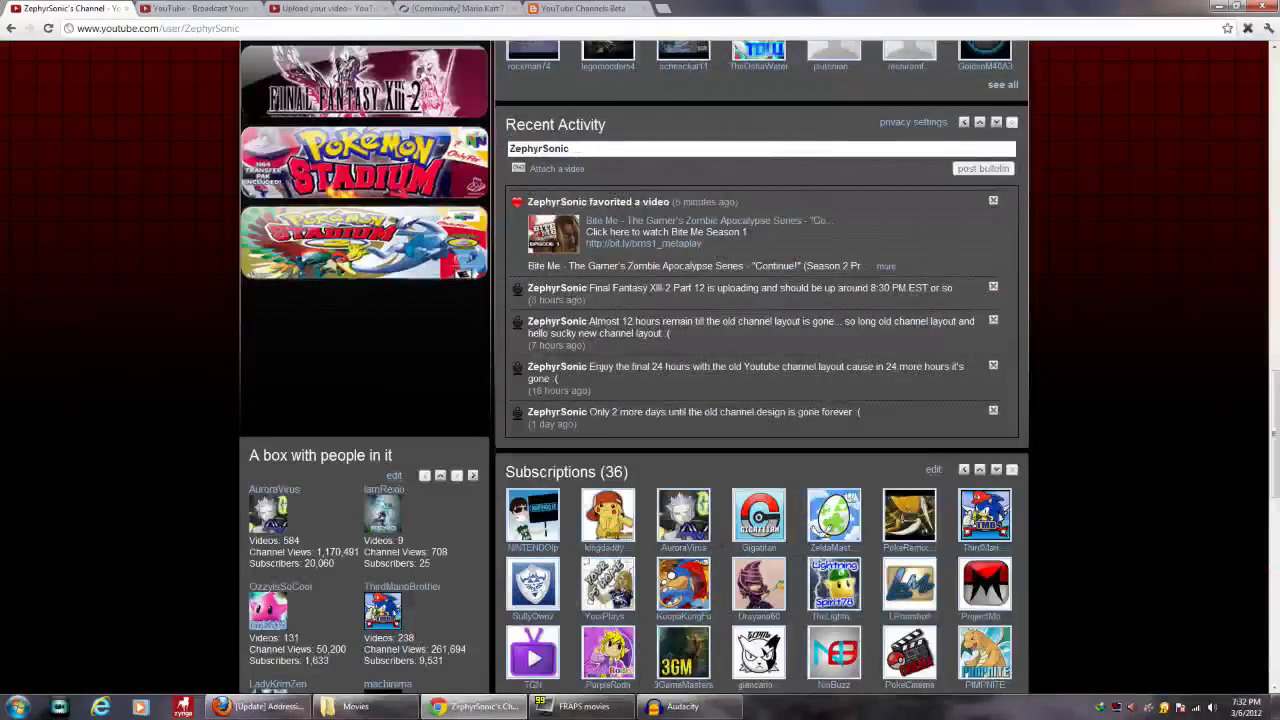
pyautogui.scroll(-4, 760, 400)
pyautogui.scroll(-4, 760, 400)
pyautogui.scroll(1, 760, 400)
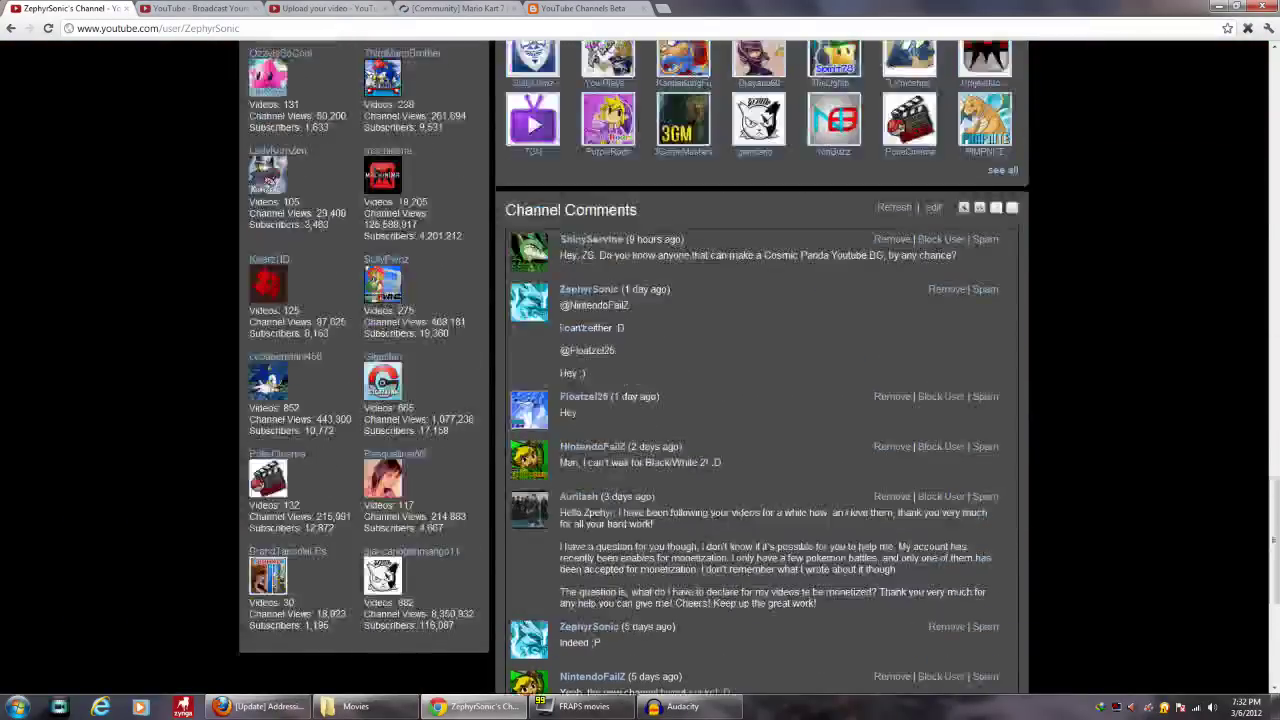
pyautogui.scroll(1, 760, 400)
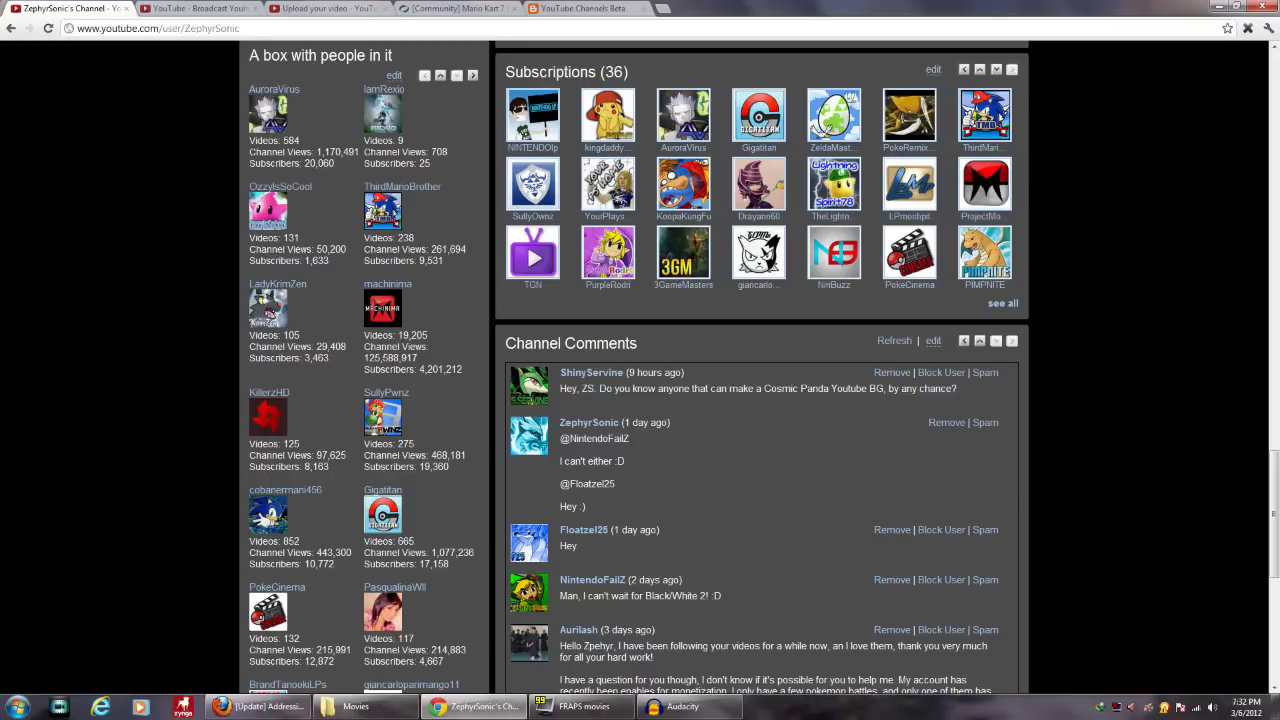
pyautogui.scroll(1, 760, 400)
pyautogui.scroll(9, 640, 370)
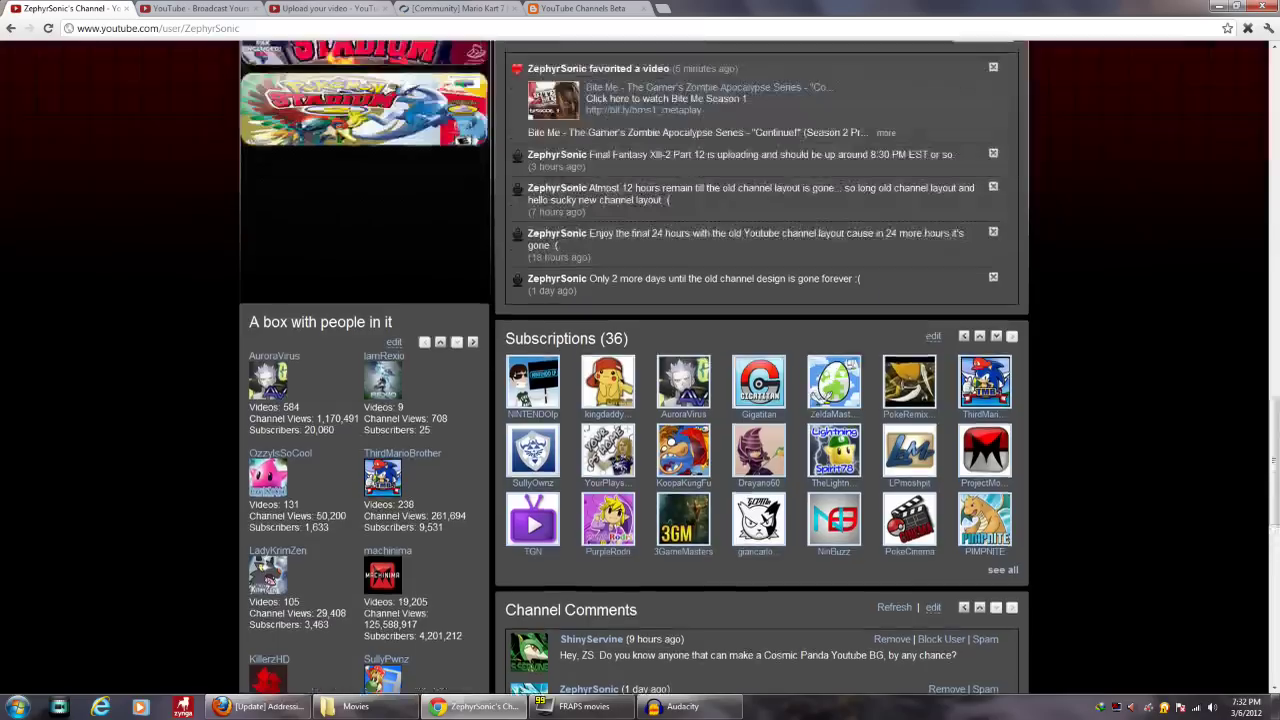
pyautogui.scroll(2, 600, 300)
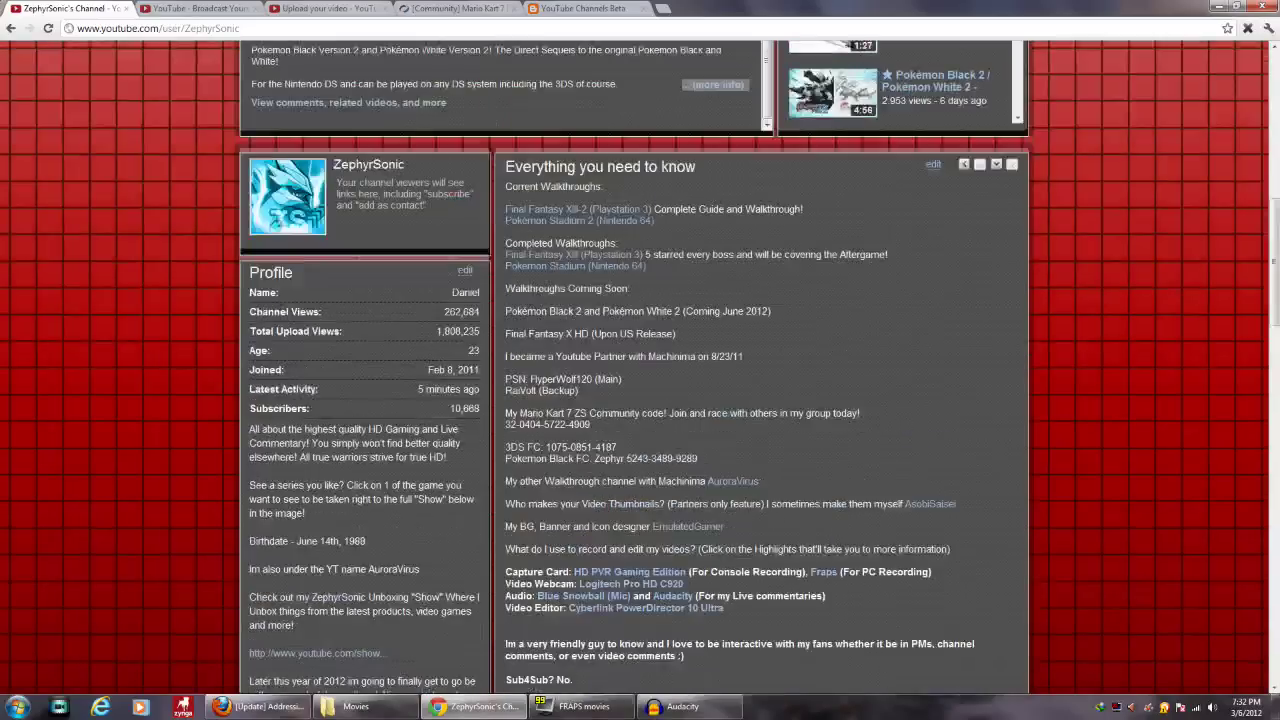
# - Read the walkthrough and recording equipment details under "Everything you need to know" and the bulletins under Recent Activity
pyautogui.scroll(-1, 640, 380)
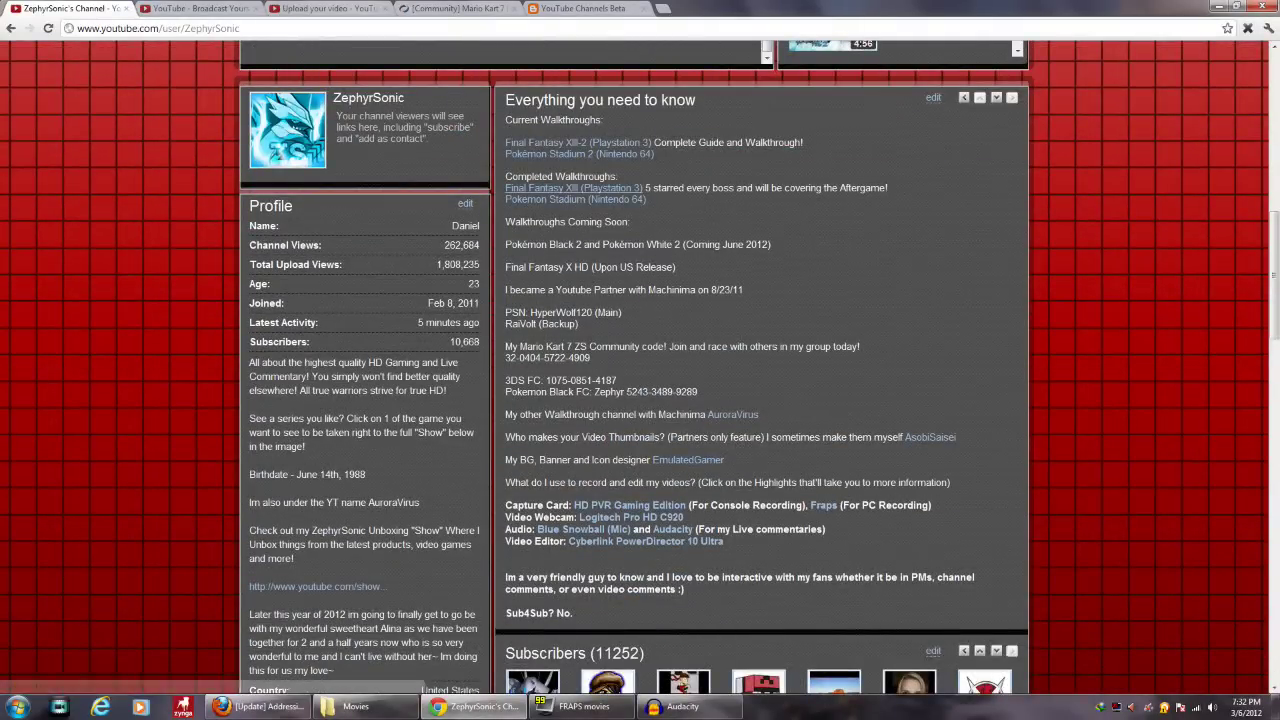
pyautogui.scroll(-2, 640, 380)
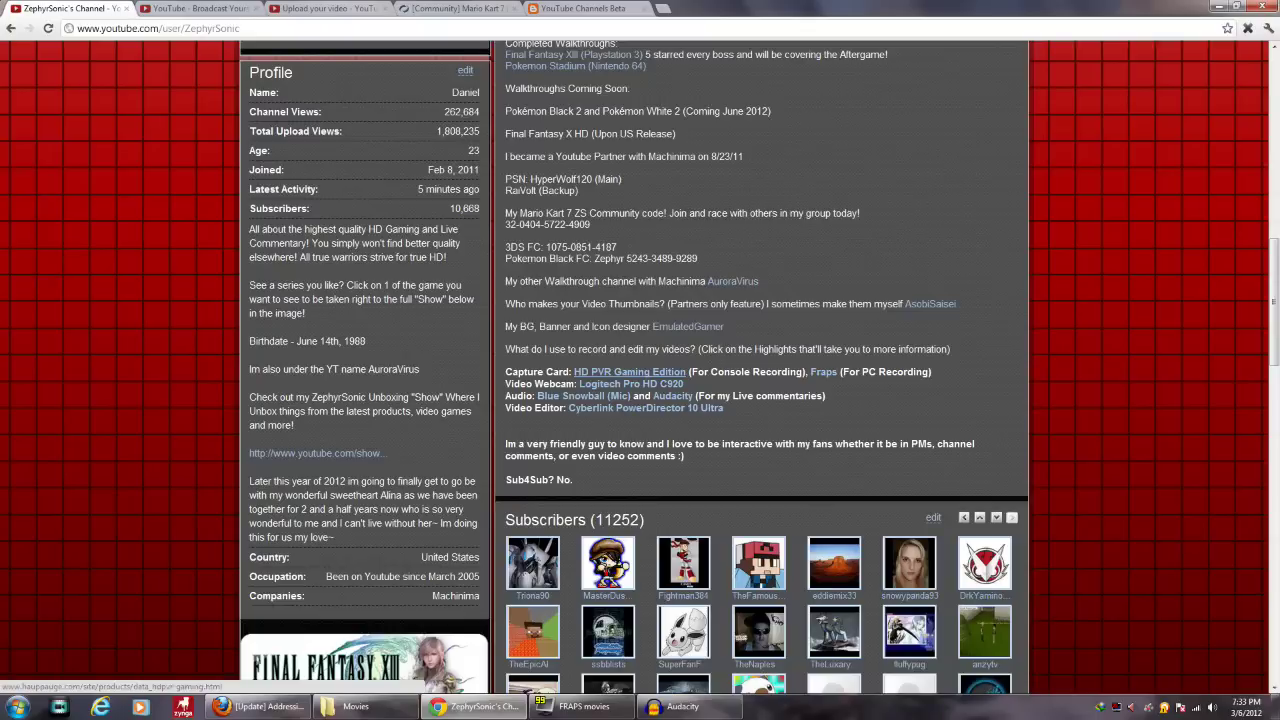
pyautogui.scroll(3, 630, 375)
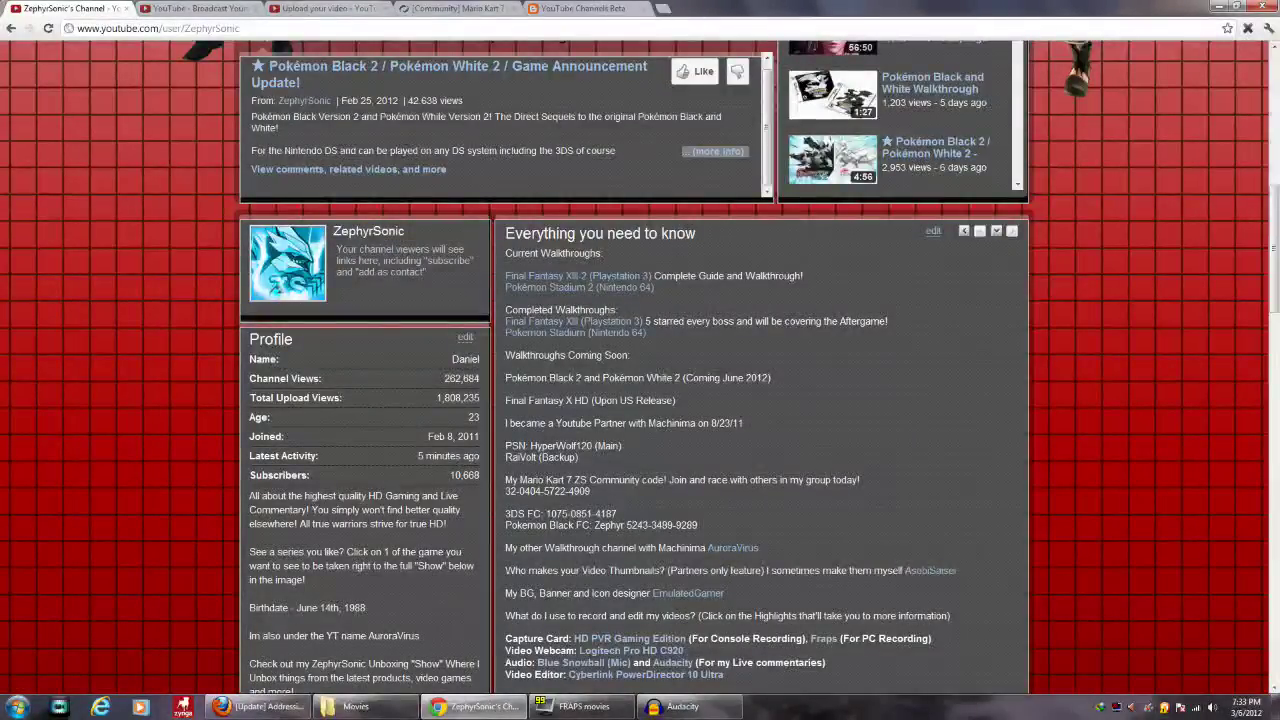
pyautogui.scroll(-3, 640, 370)
pyautogui.scroll(4, 640, 370)
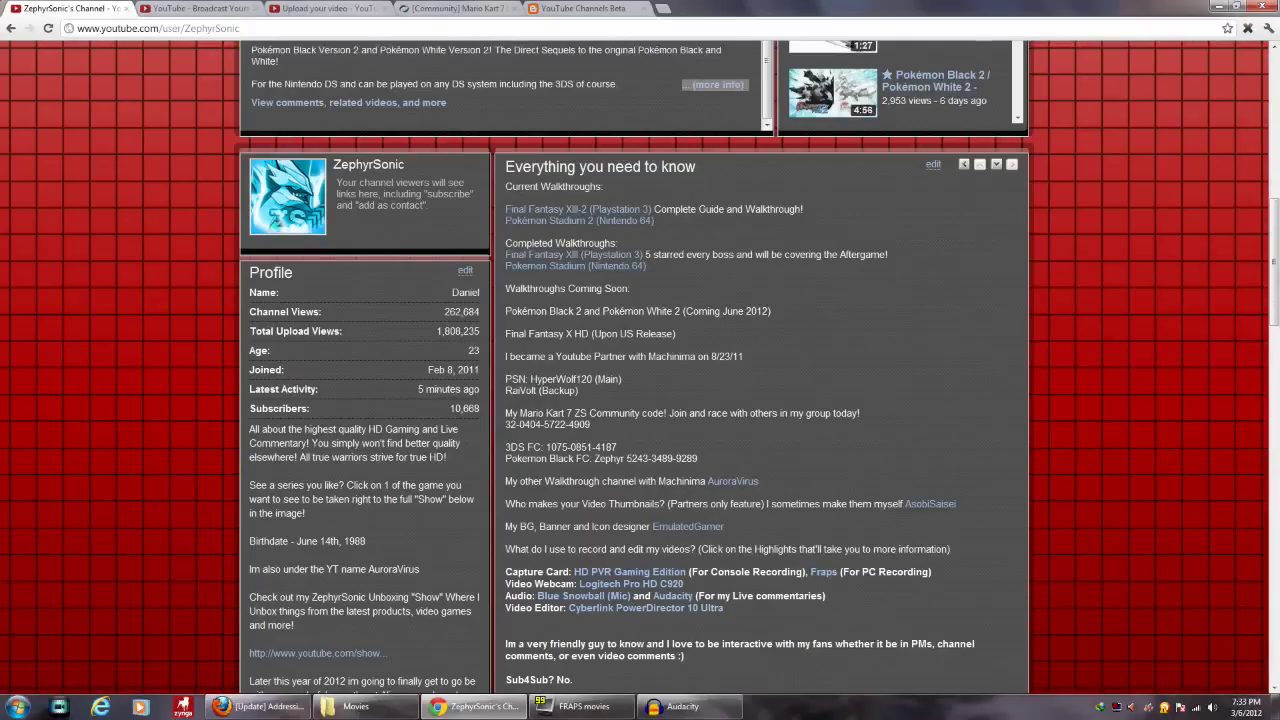
pyautogui.scroll(-5, 640, 370)
pyautogui.scroll(-3, 640, 370)
pyautogui.scroll(-1, 640, 370)
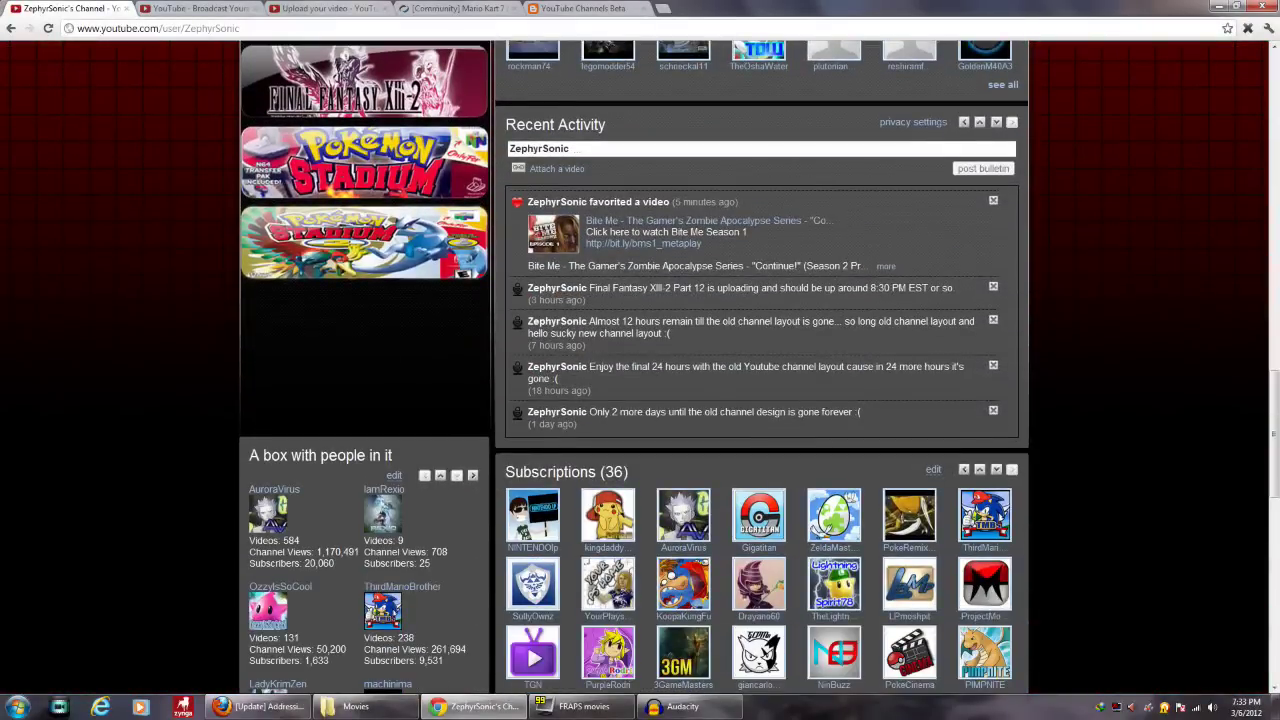
pyautogui.scroll(1, 640, 370)
pyautogui.scroll(2, 640, 370)
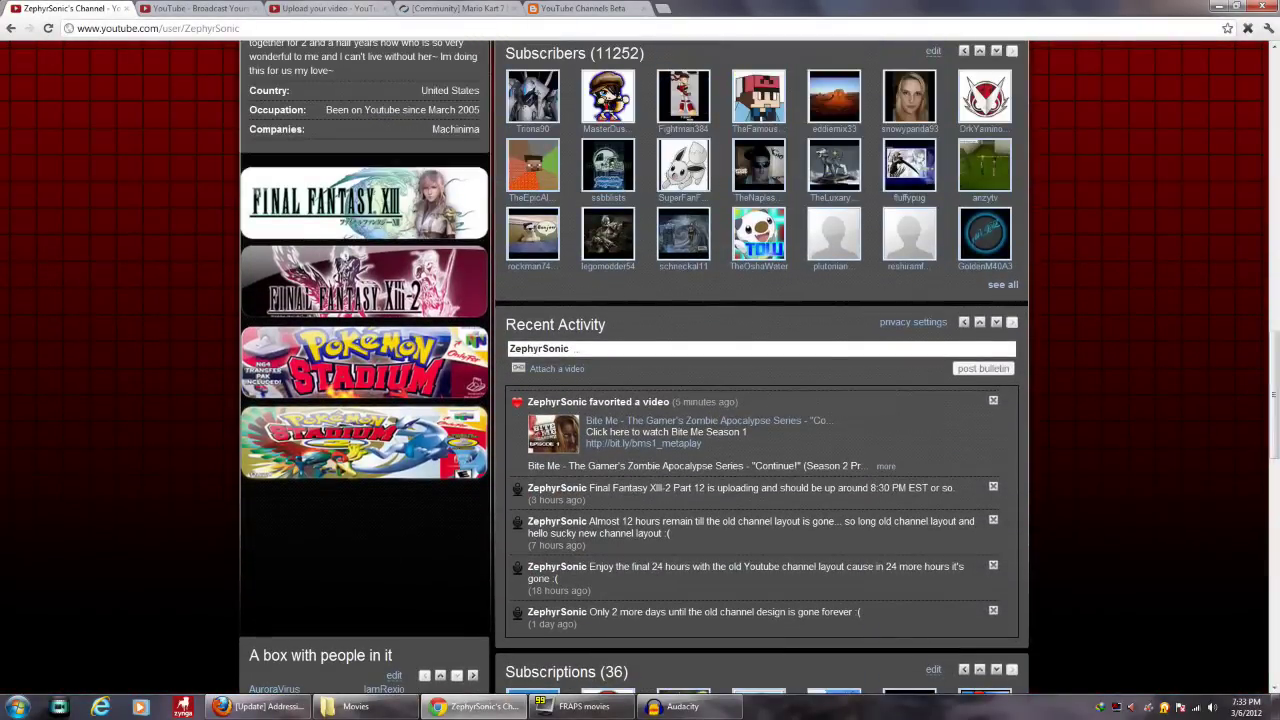
pyautogui.scroll(-3, 640, 370)
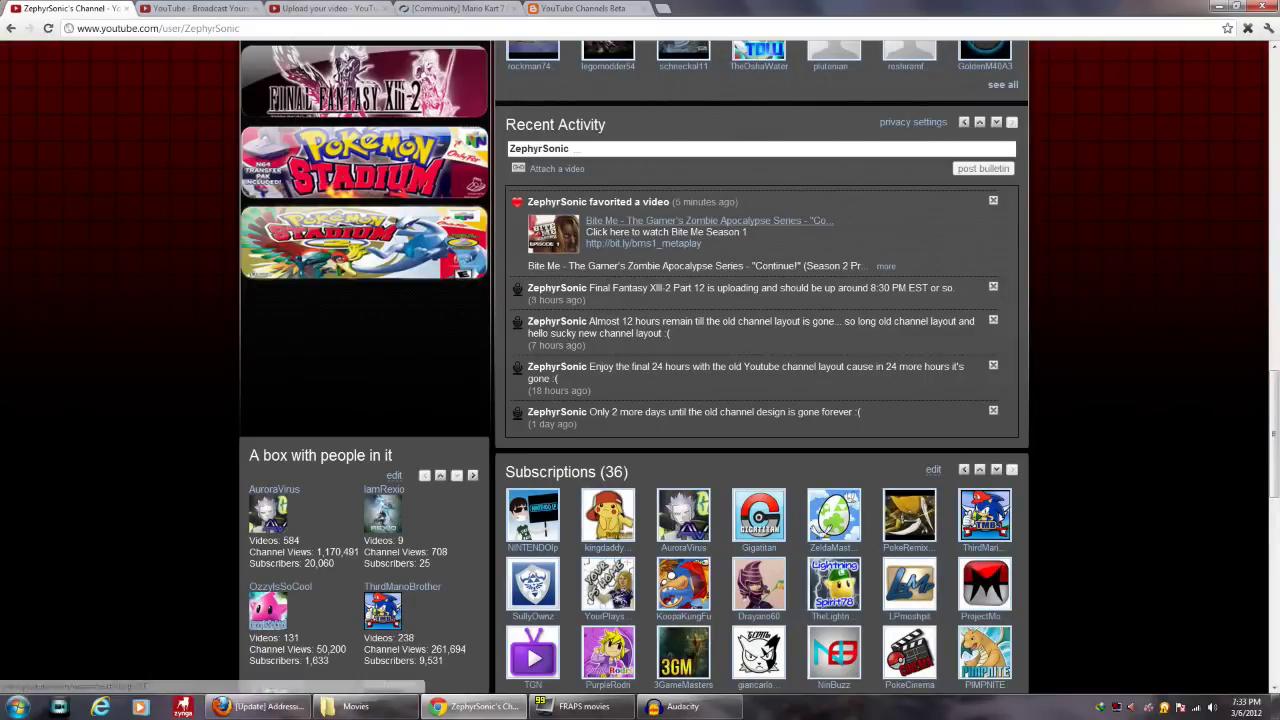
pyautogui.scroll(1, 640, 370)
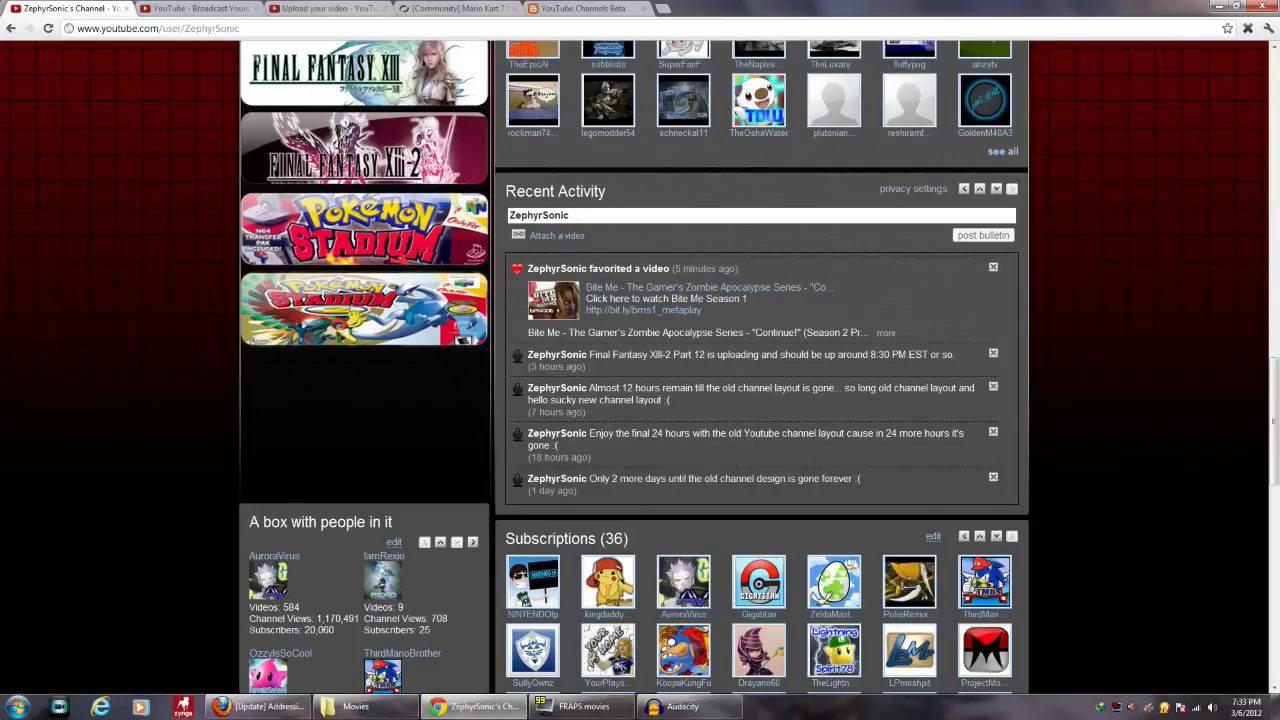
# - Revisit the channel's banner, background art and video player, and go over the modules down to the Channel Comments again
pyautogui.scroll(15, 640, 380)
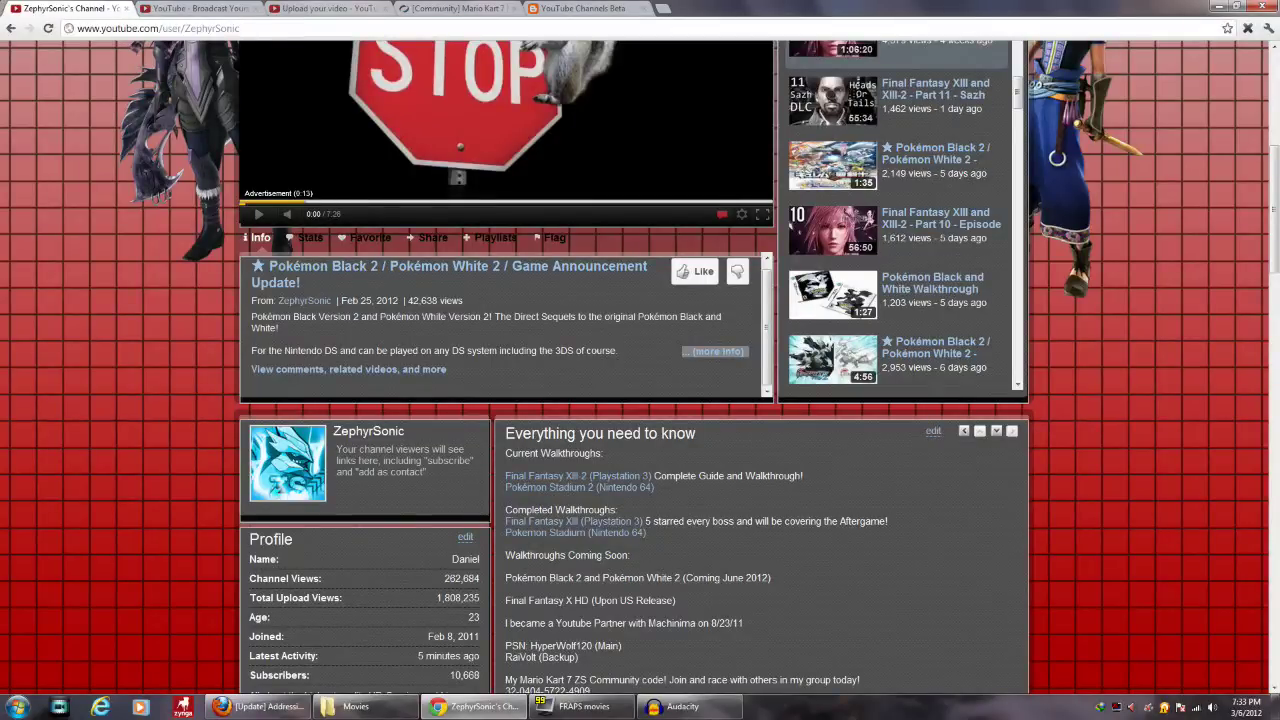
pyautogui.scroll(3, 640, 370)
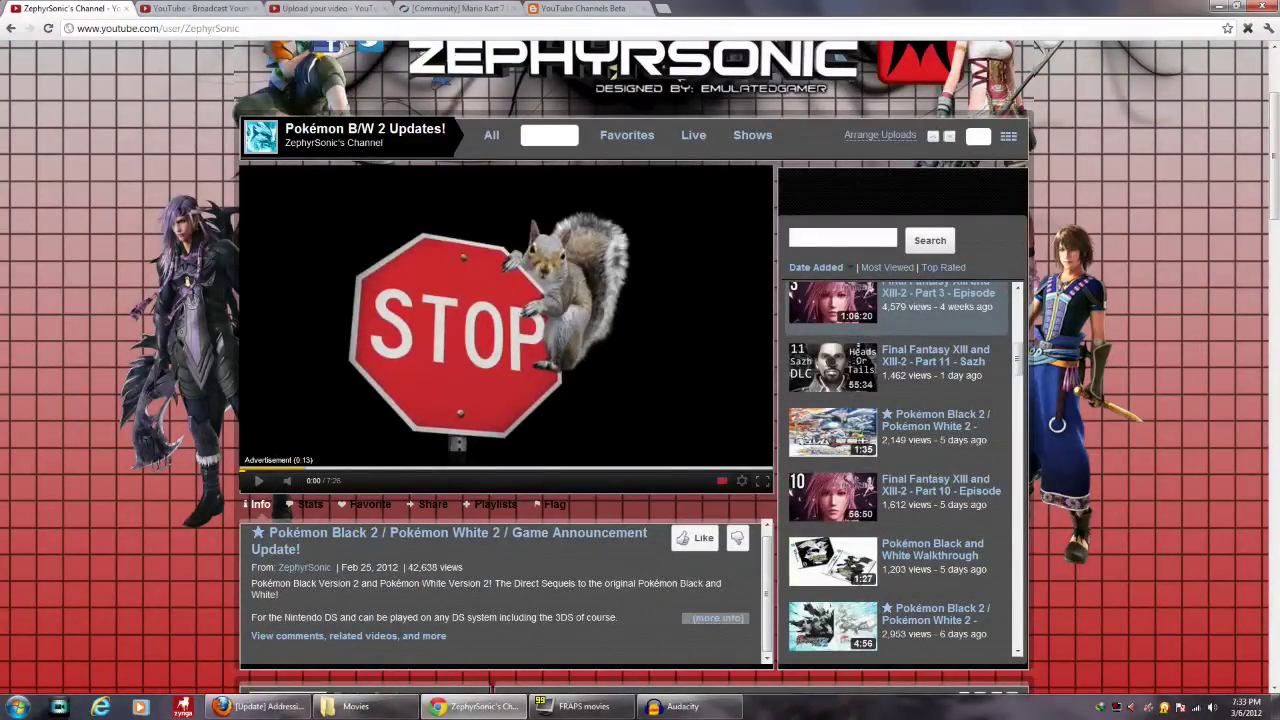
pyautogui.scroll(3, 640, 370)
pyautogui.scroll(-3, 640, 370)
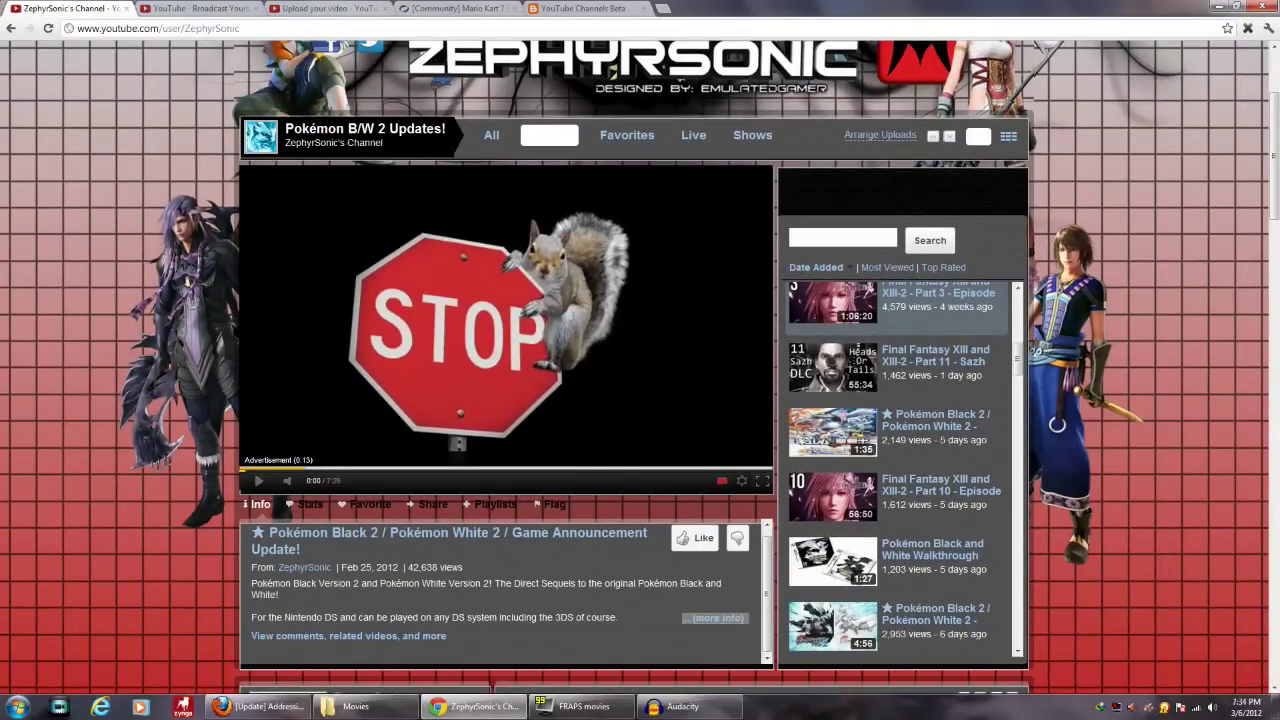
pyautogui.scroll(-6, 1057, 424)
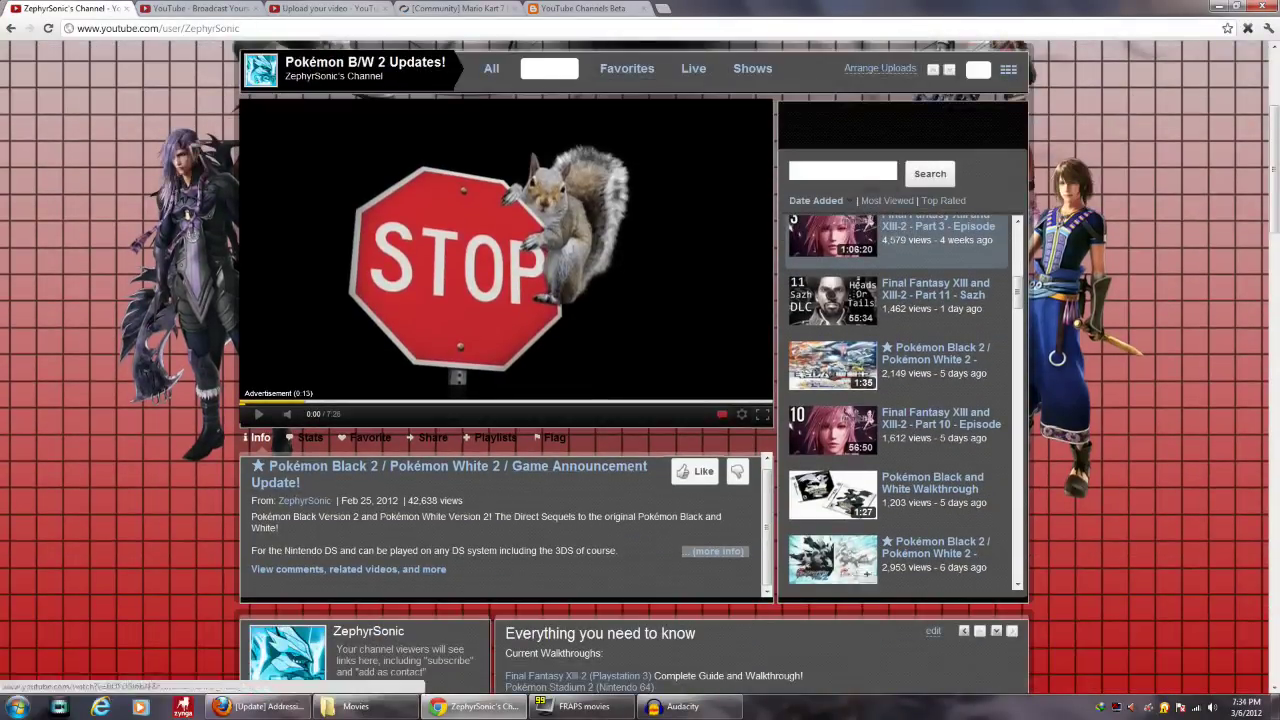
pyautogui.scroll(-3, 640, 370)
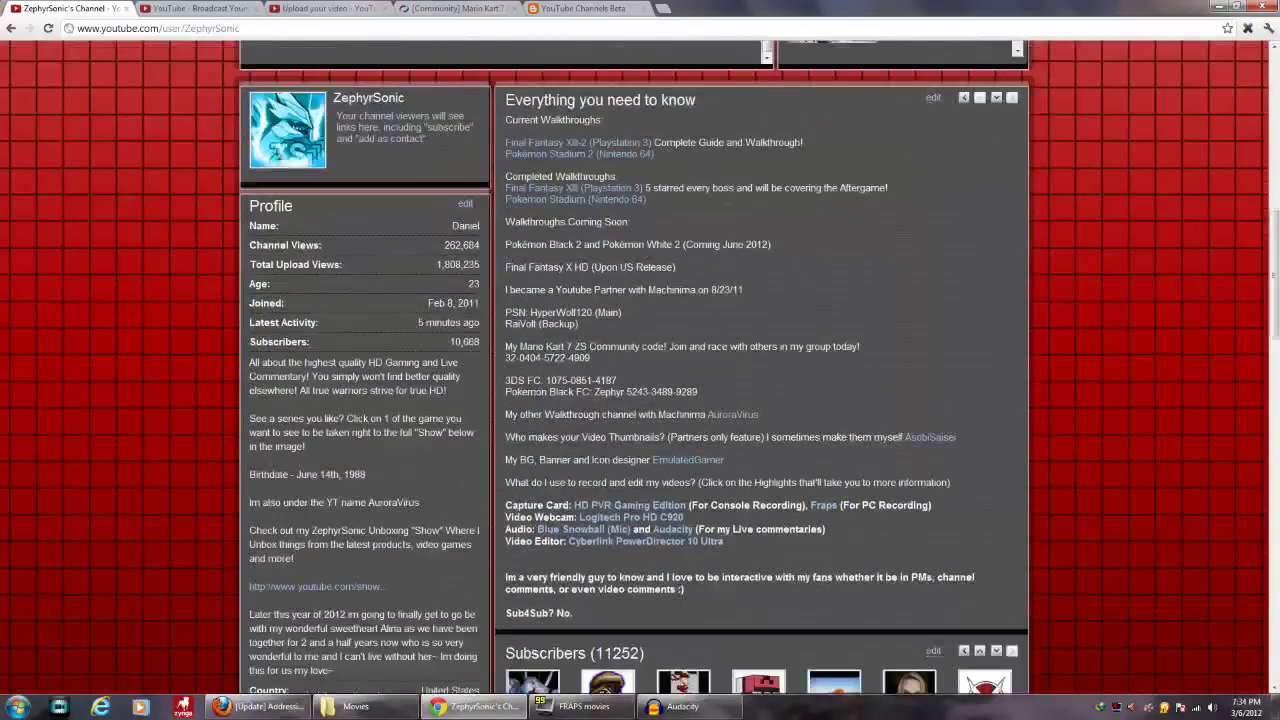
pyautogui.scroll(7, 640, 370)
pyautogui.scroll(-15, 640, 370)
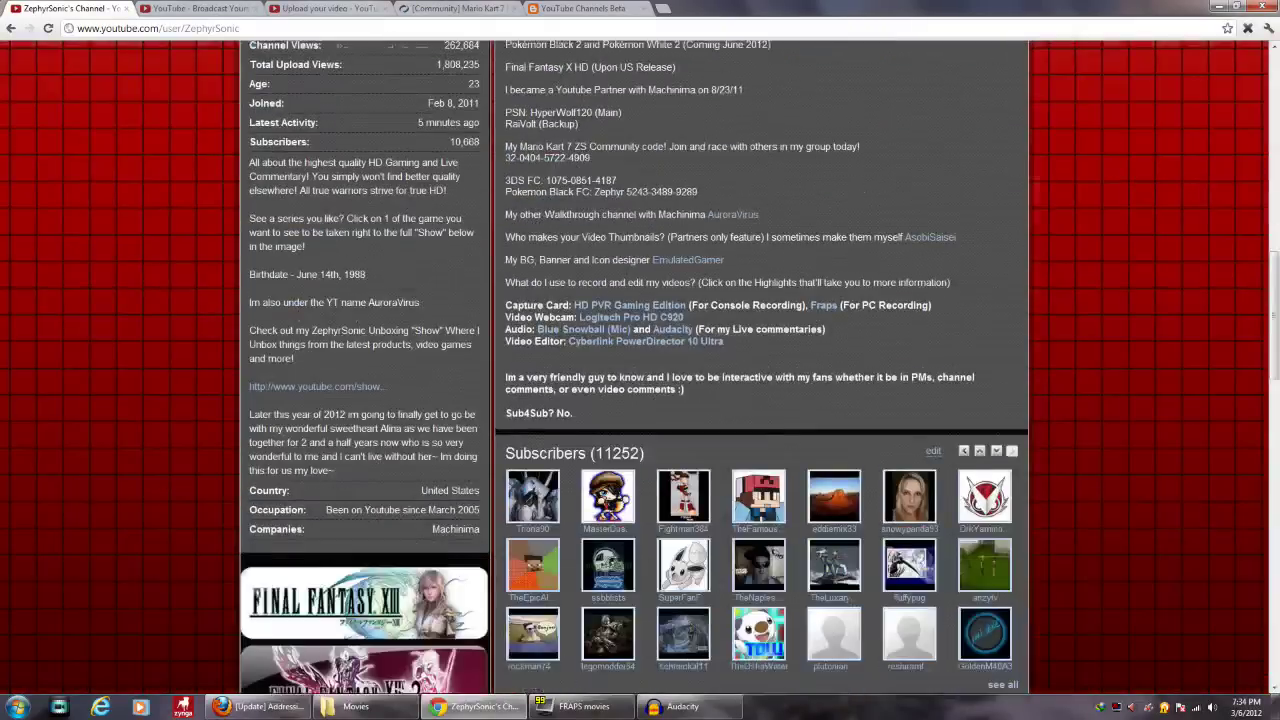
pyautogui.scroll(-7, 640, 370)
pyautogui.scroll(4, 640, 370)
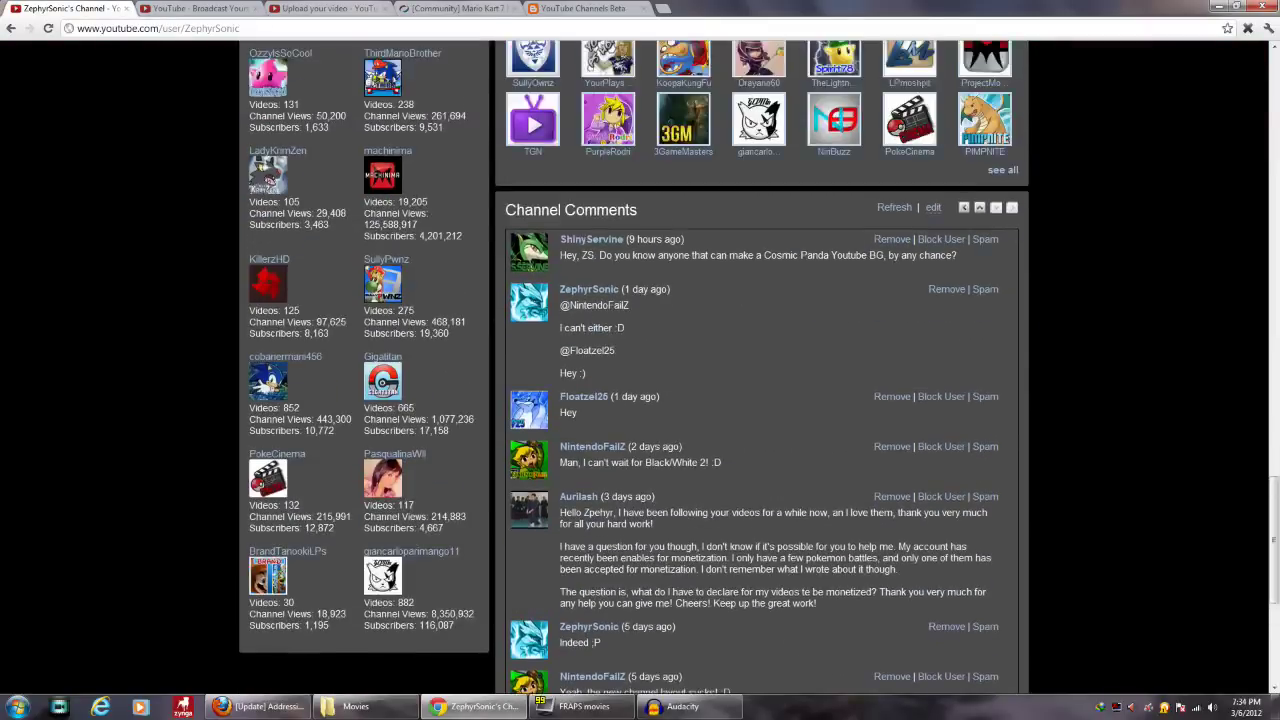
pyautogui.scroll(3, 640, 370)
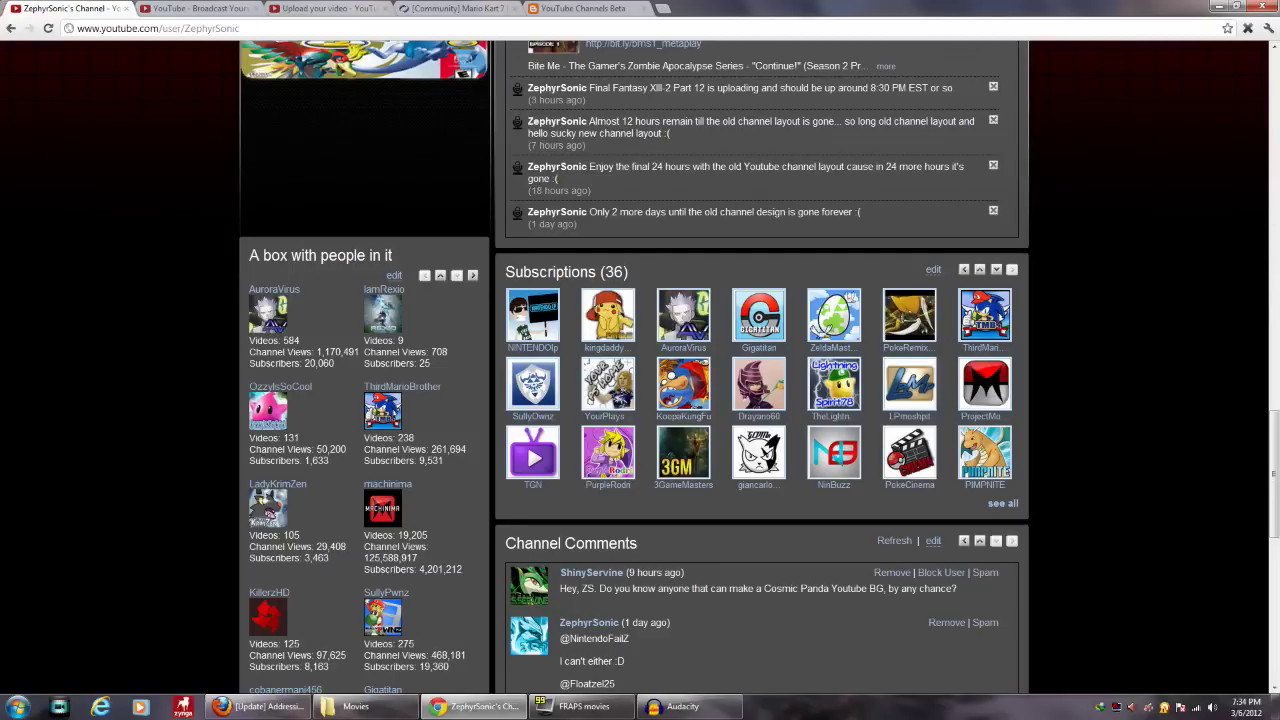
pyautogui.scroll(8, 640, 370)
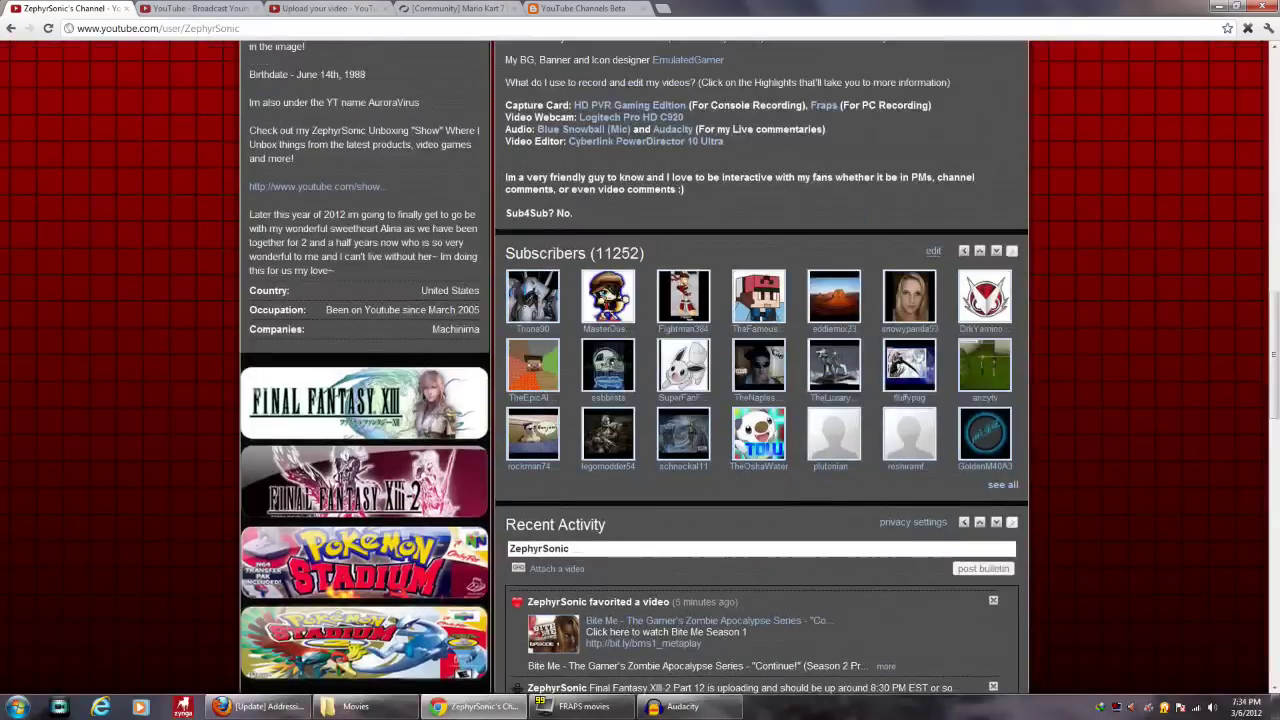
# - Go over the Profile, Subscribers and Recent Activity modules of the old channel layout once more
pyautogui.scroll(4, 640, 370)
pyautogui.scroll(-10, 640, 370)
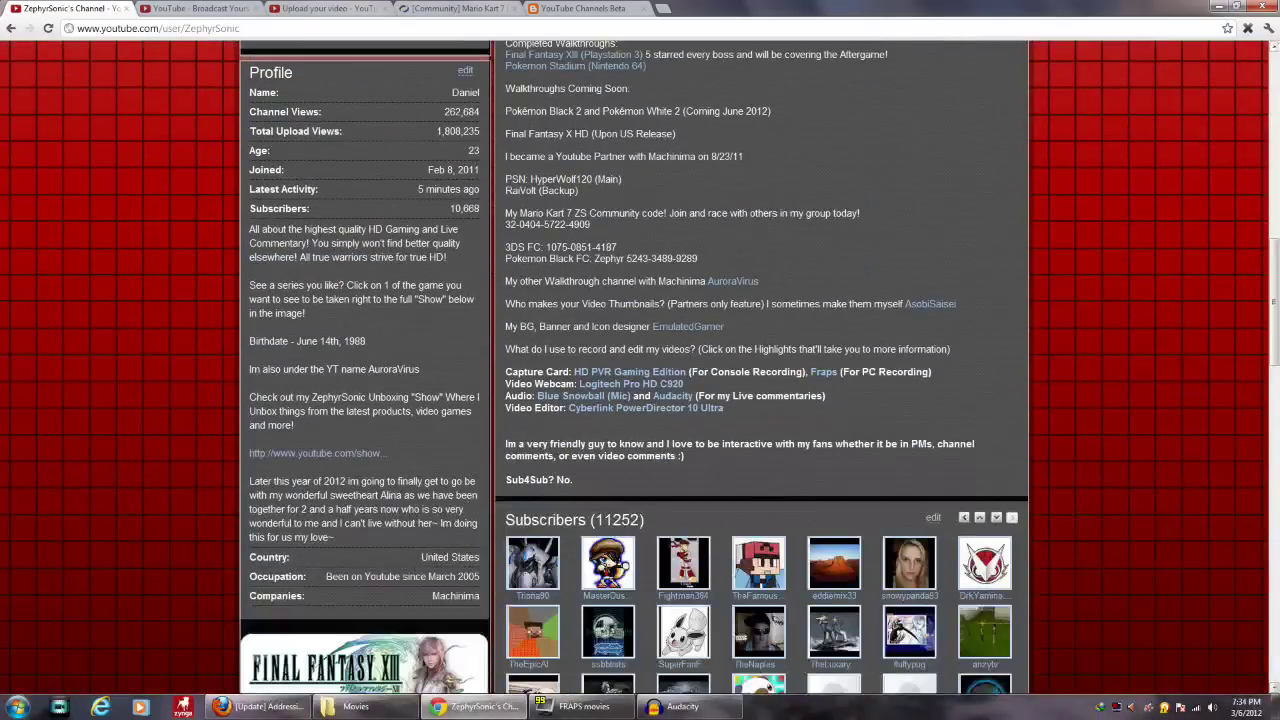
pyautogui.scroll(-4, 640, 370)
pyautogui.scroll(10, 640, 370)
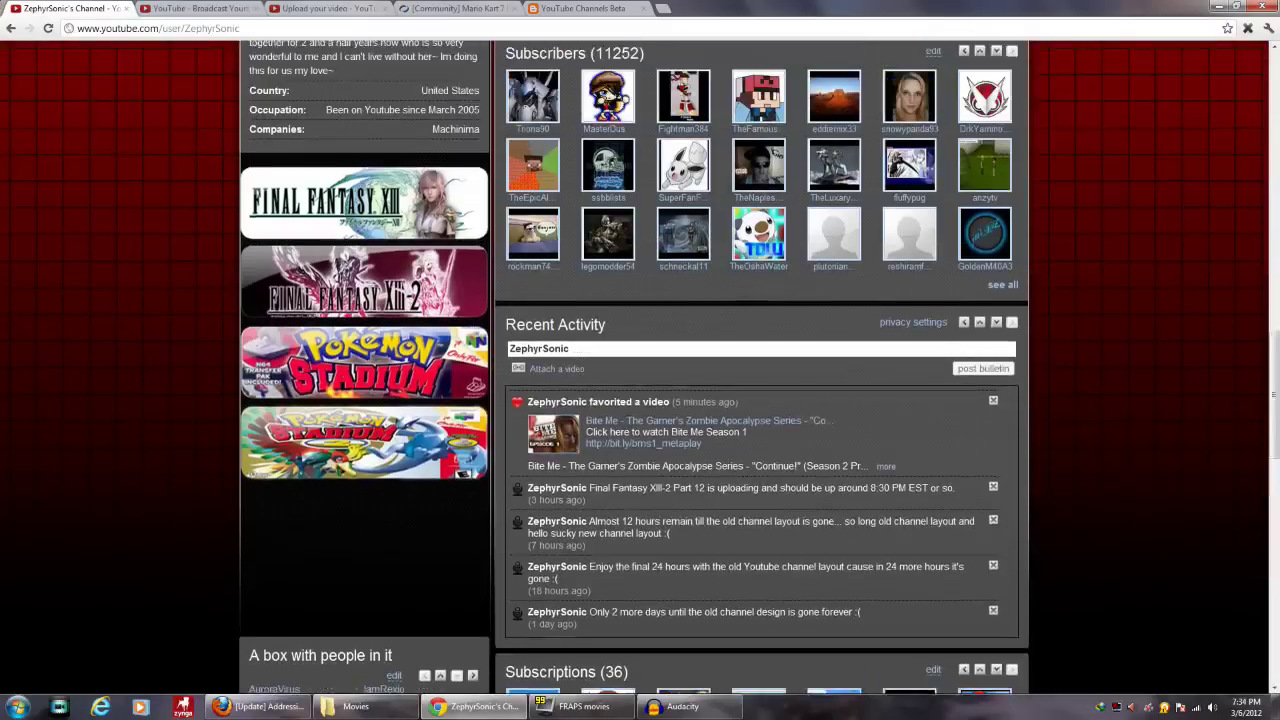
pyautogui.scroll(4, 640, 370)
pyautogui.scroll(1, 640, 370)
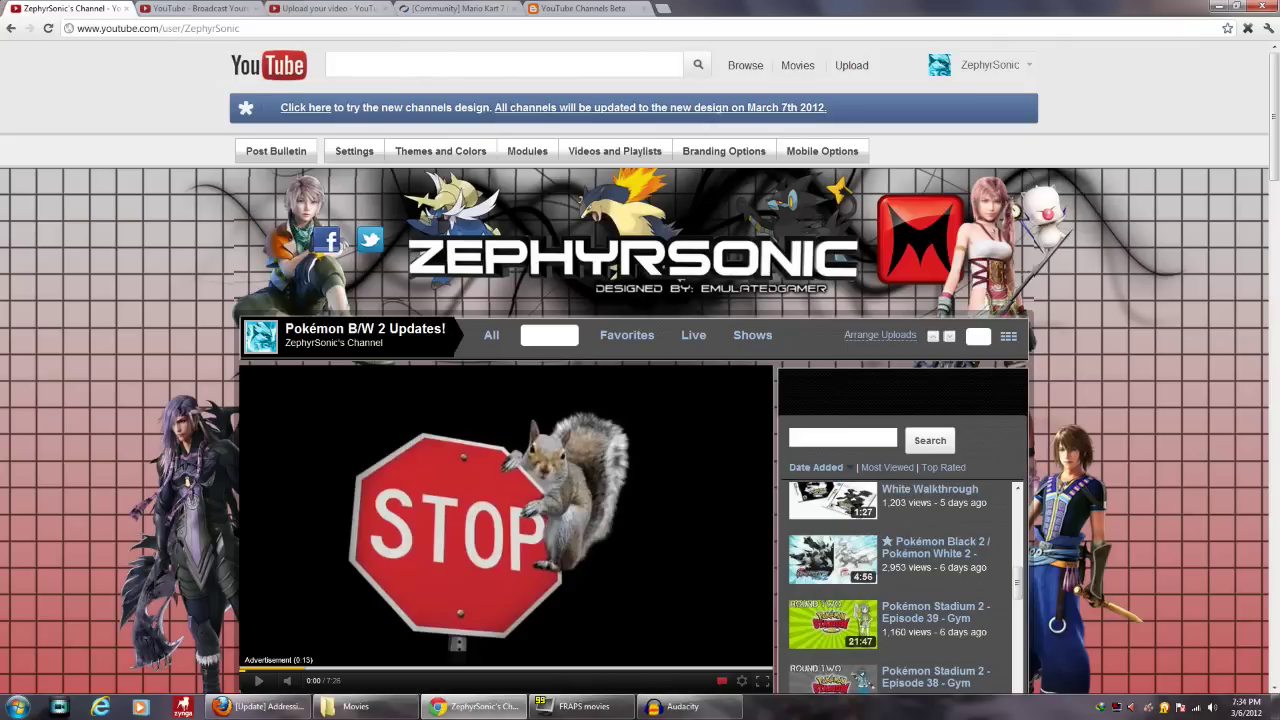
# - Reload the channel page and look over the new design's featured video, Cool Channels and Other cool channels
pyautogui.press('F5')
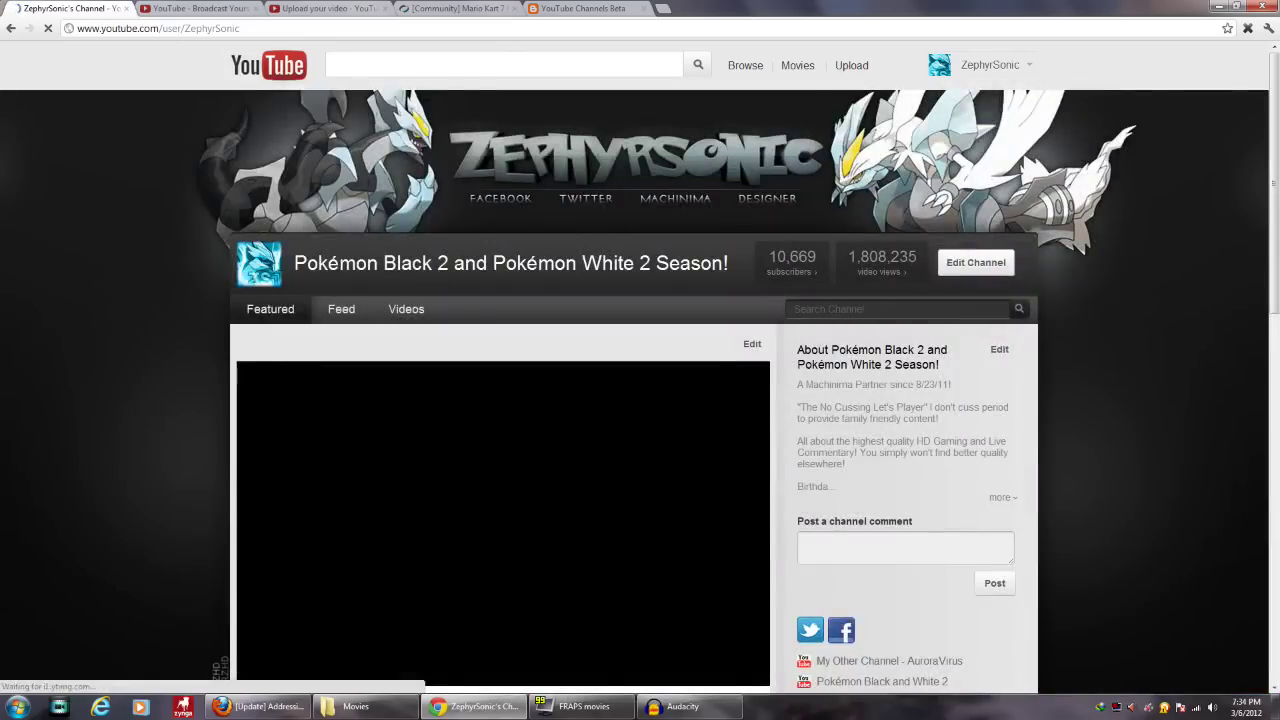
pyautogui.scroll(-2, 640, 400)
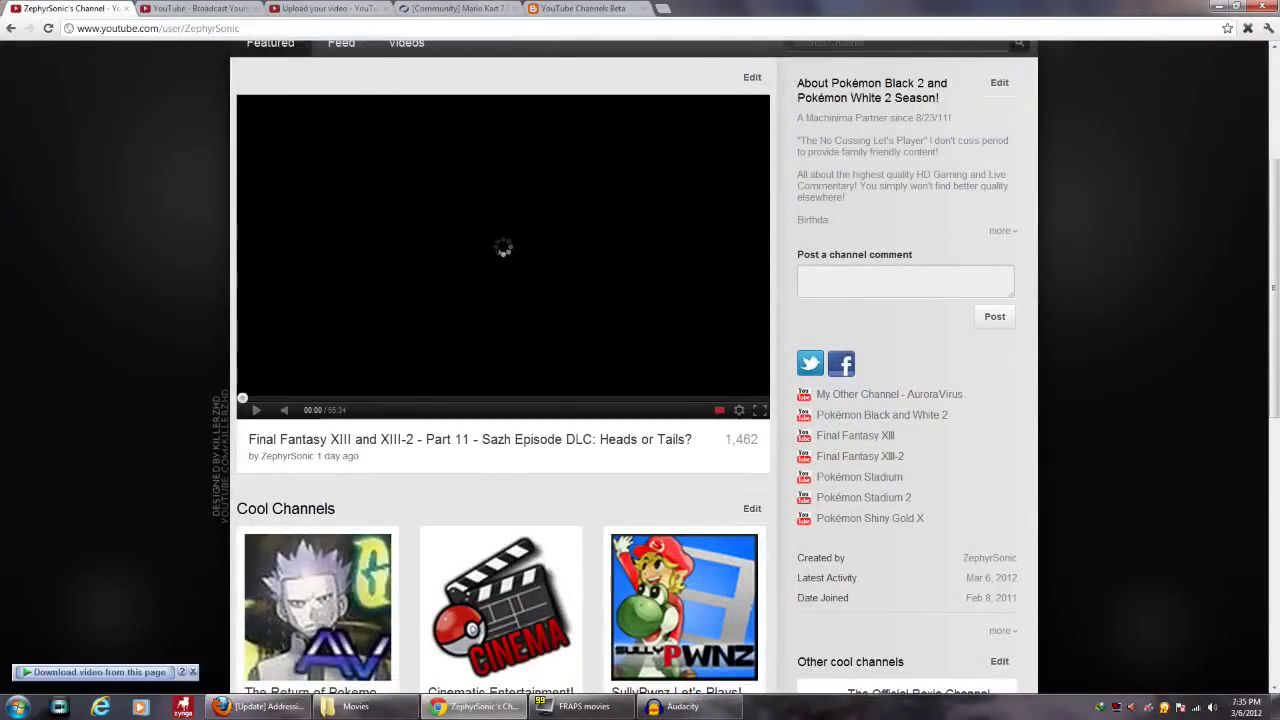
pyautogui.scroll(-3, 640, 400)
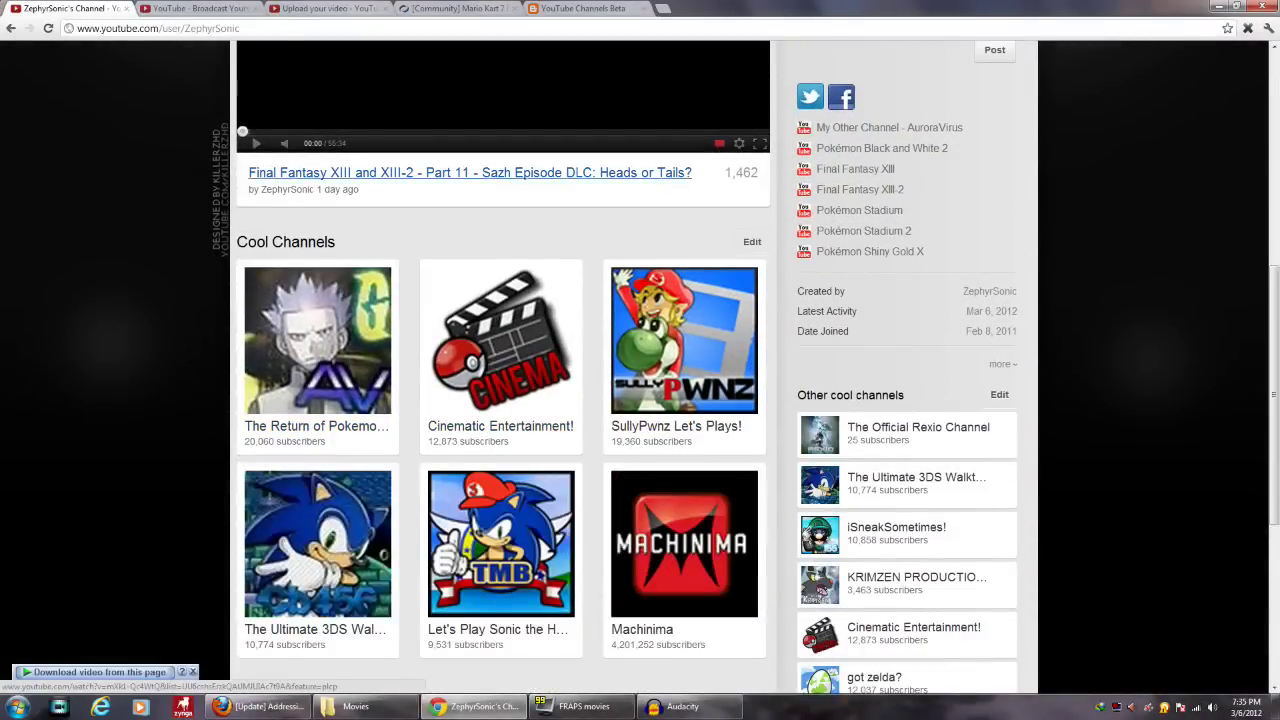
pyautogui.scroll(3, 640, 400)
pyautogui.scroll(-7, 500, 330)
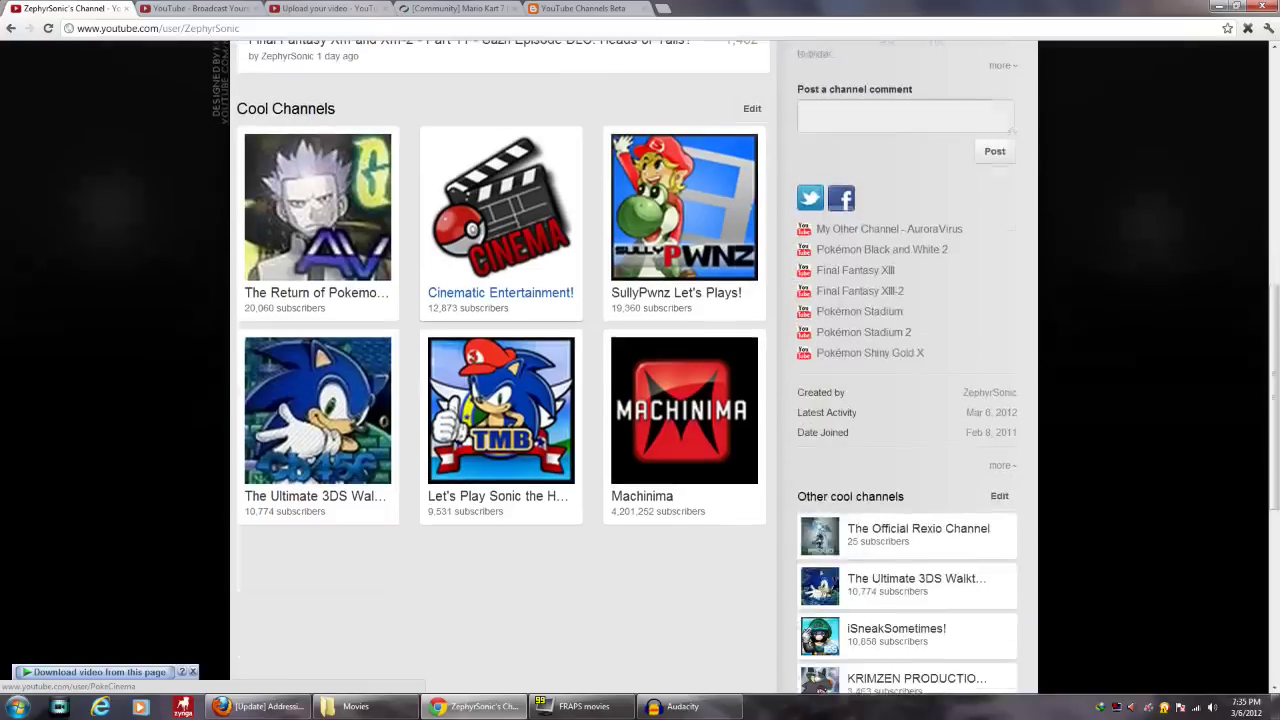
pyautogui.scroll(6, 500, 360)
pyautogui.scroll(-1, 500, 360)
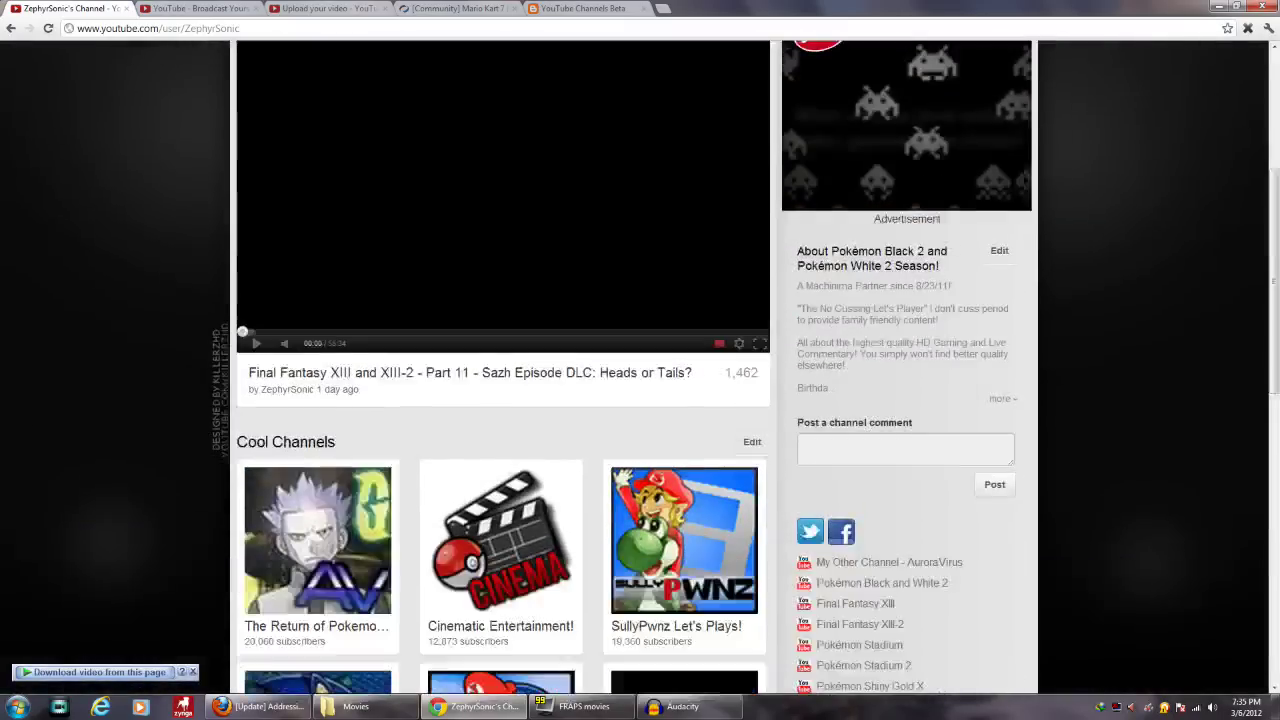
# - Expand the full "About Pokémon Black 2 and Pokémon White 2 Season!" text, read it and collapse it again
pyautogui.click(1003, 398)
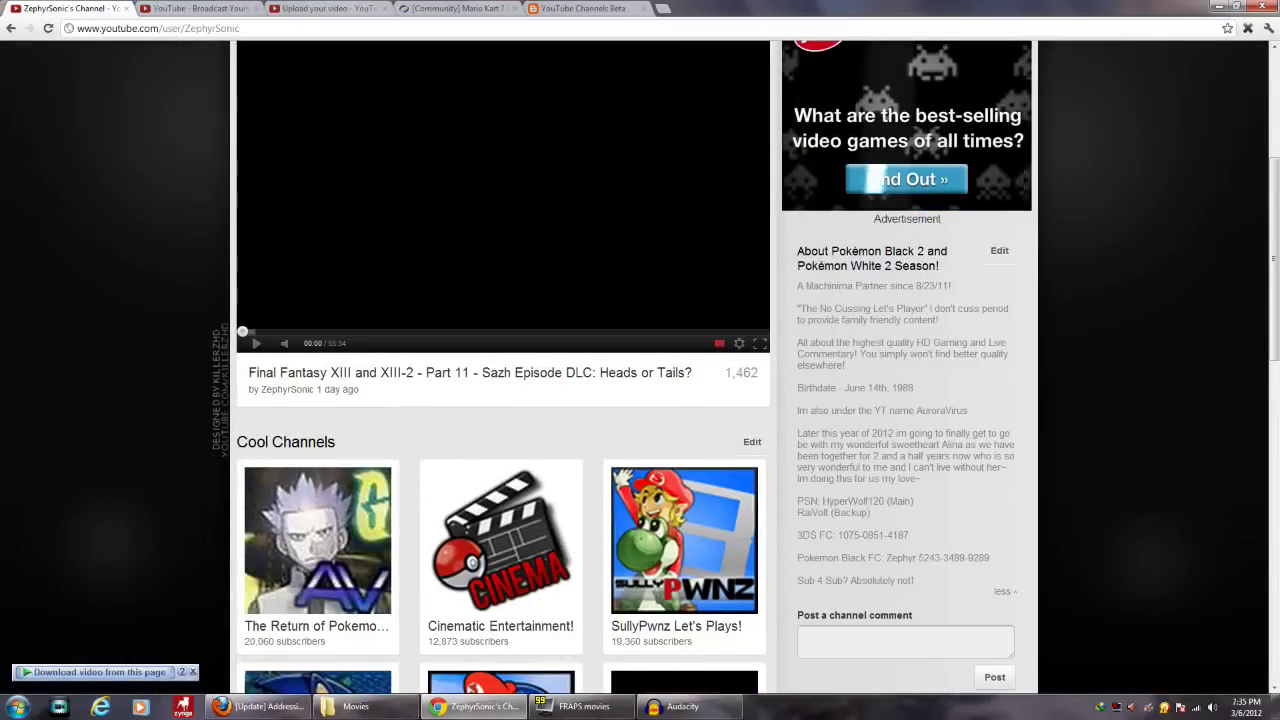
pyautogui.scroll(-1, 1003, 398)
pyautogui.scroll(-2, 1003, 398)
pyautogui.scroll(2, 1003, 398)
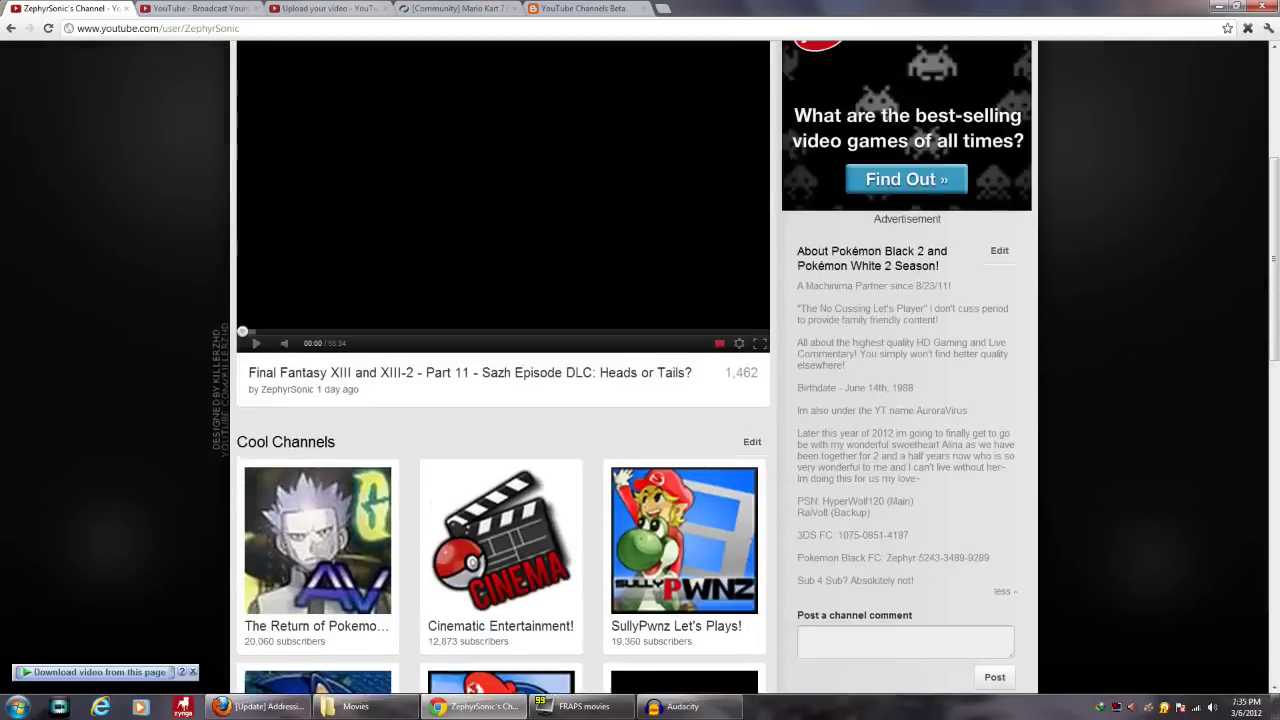
pyautogui.scroll(-2, 1003, 398)
pyautogui.scroll(-1, 314, 475)
pyautogui.scroll(3, 314, 475)
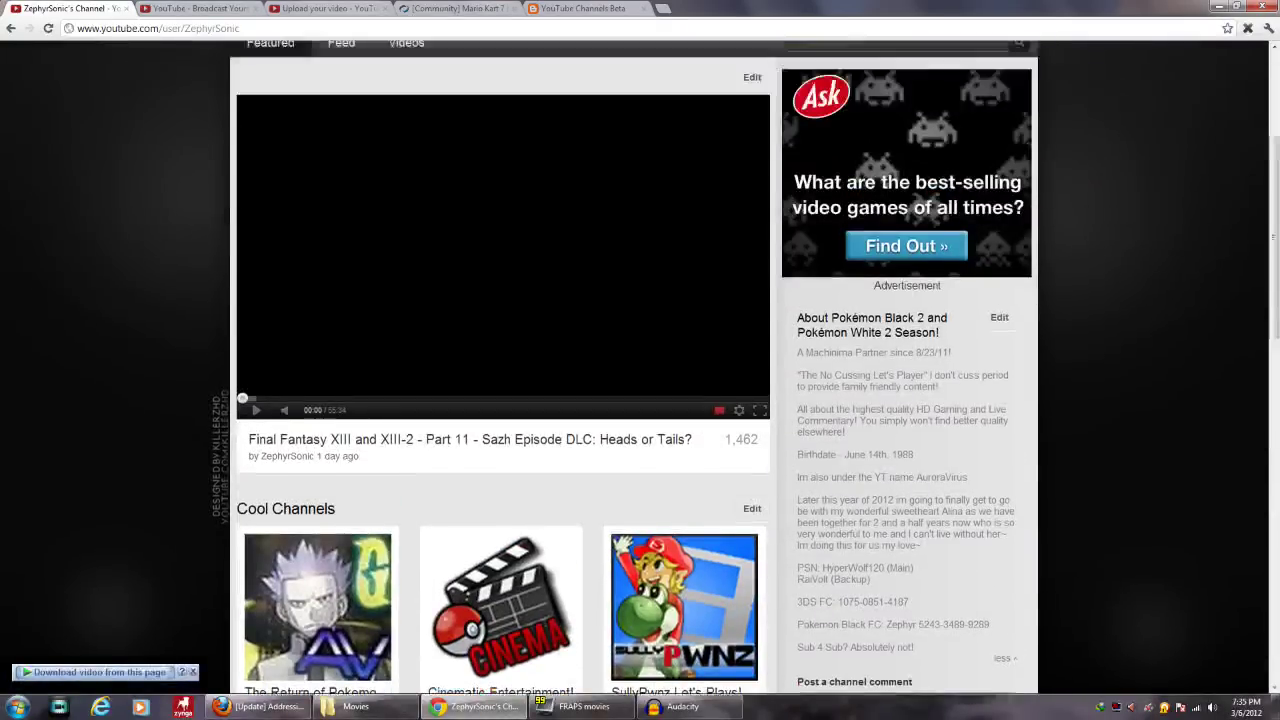
pyautogui.scroll(-2, 500, 400)
pyautogui.scroll(1, 1003, 460)
pyautogui.click(1003, 460)
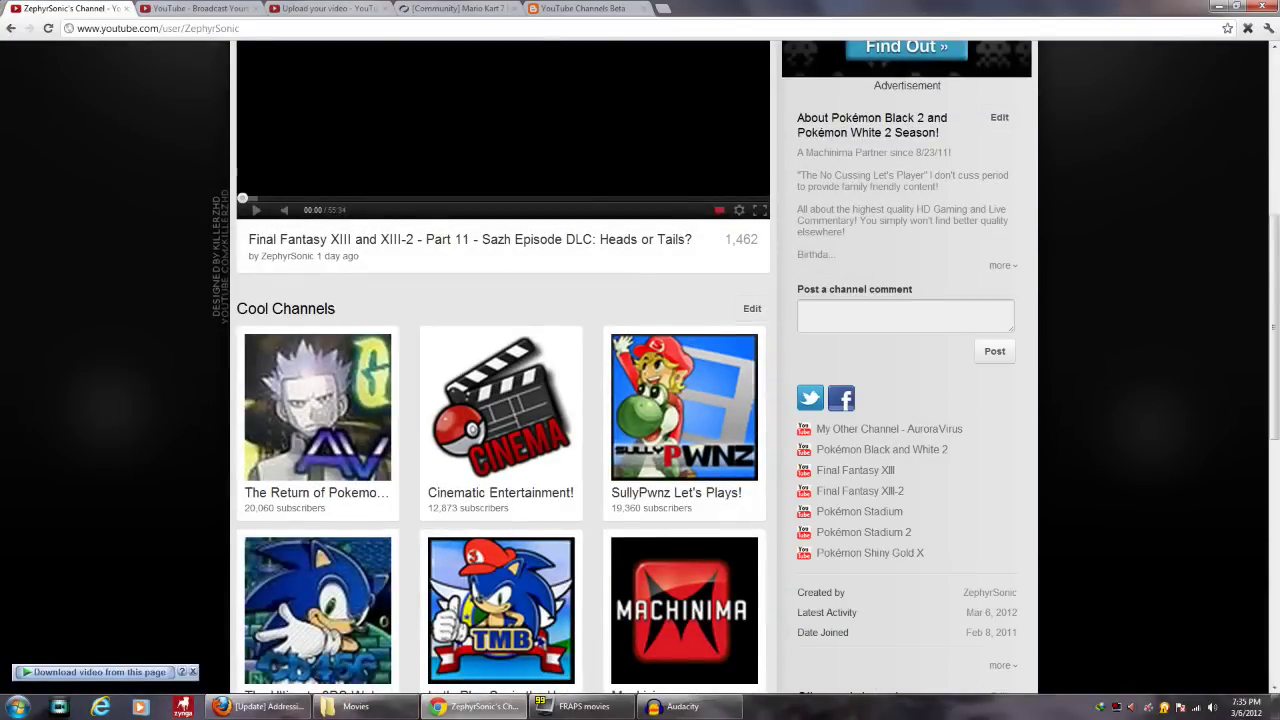
# - Examine the channel comment box, the social and series links and the Cool Channels section of the new layout
pyautogui.scroll(-1, 640, 400)
pyautogui.scroll(2, 640, 400)
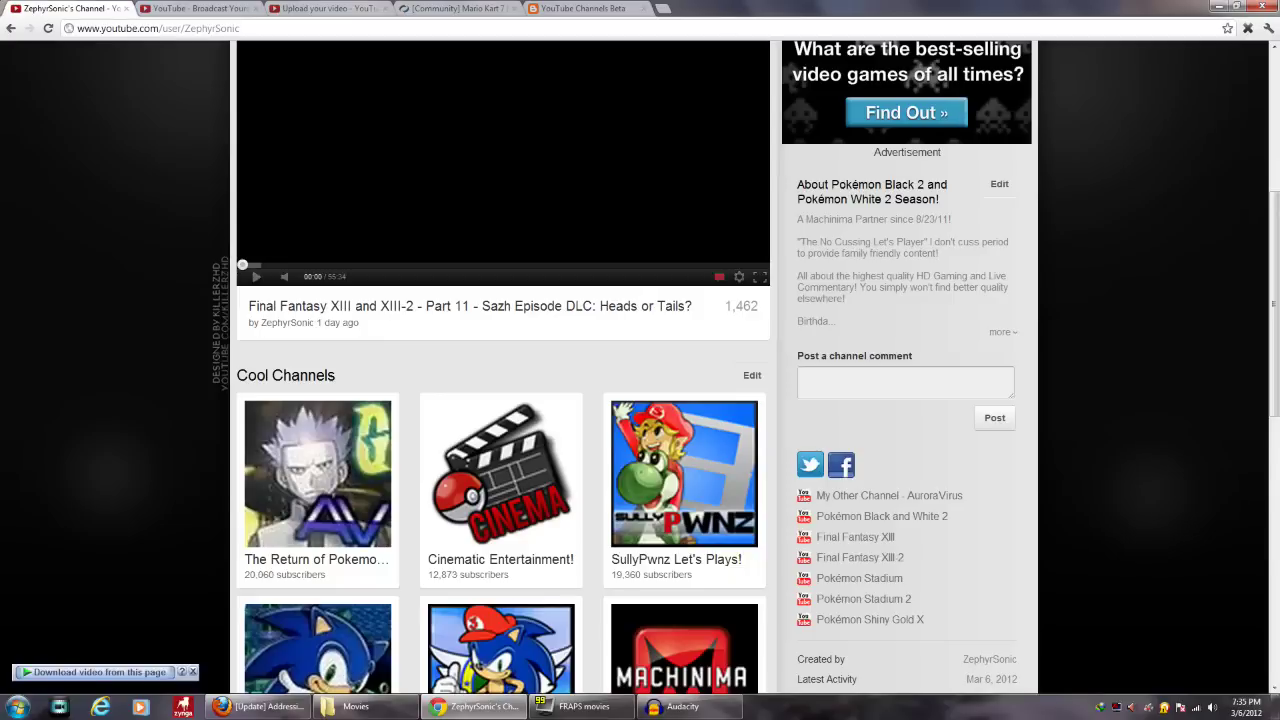
pyautogui.scroll(-2, 810, 264)
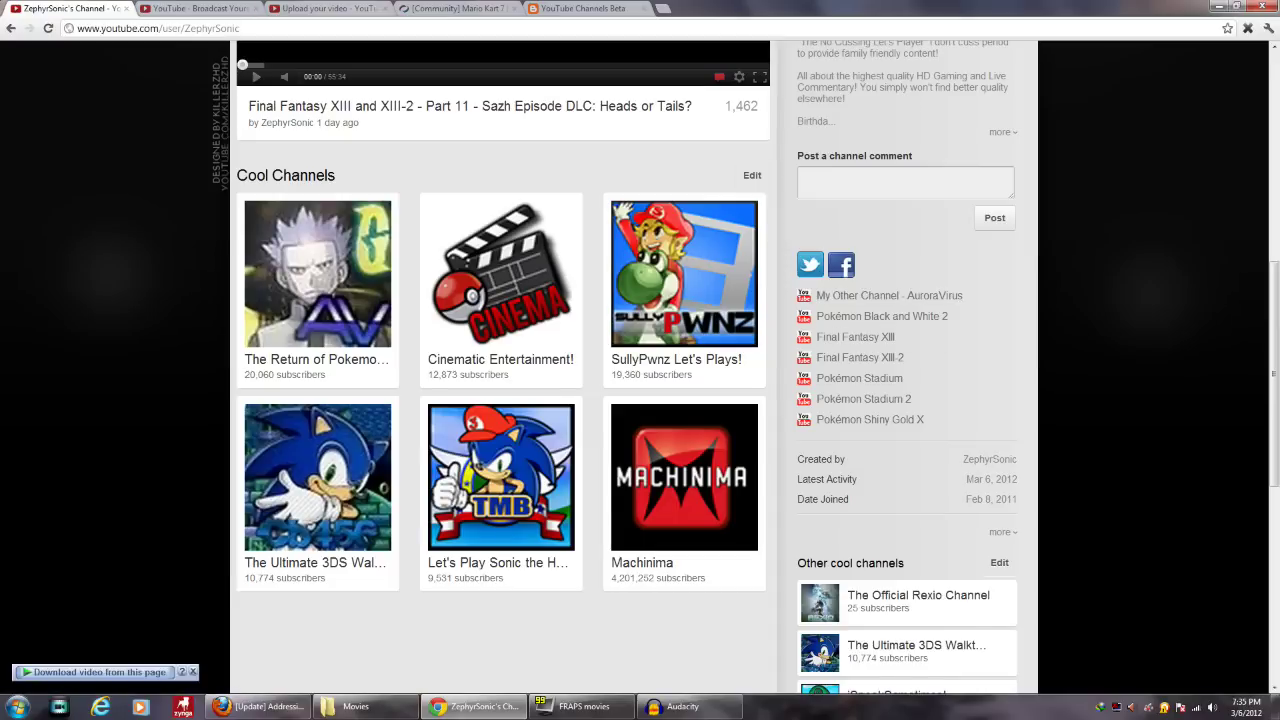
# - Open the channel for editing to reach its Appearance settings and template preview
pyautogui.scroll(5, 640, 360)
pyautogui.click(975, 129)
pyautogui.scroll(-2, 640, 360)
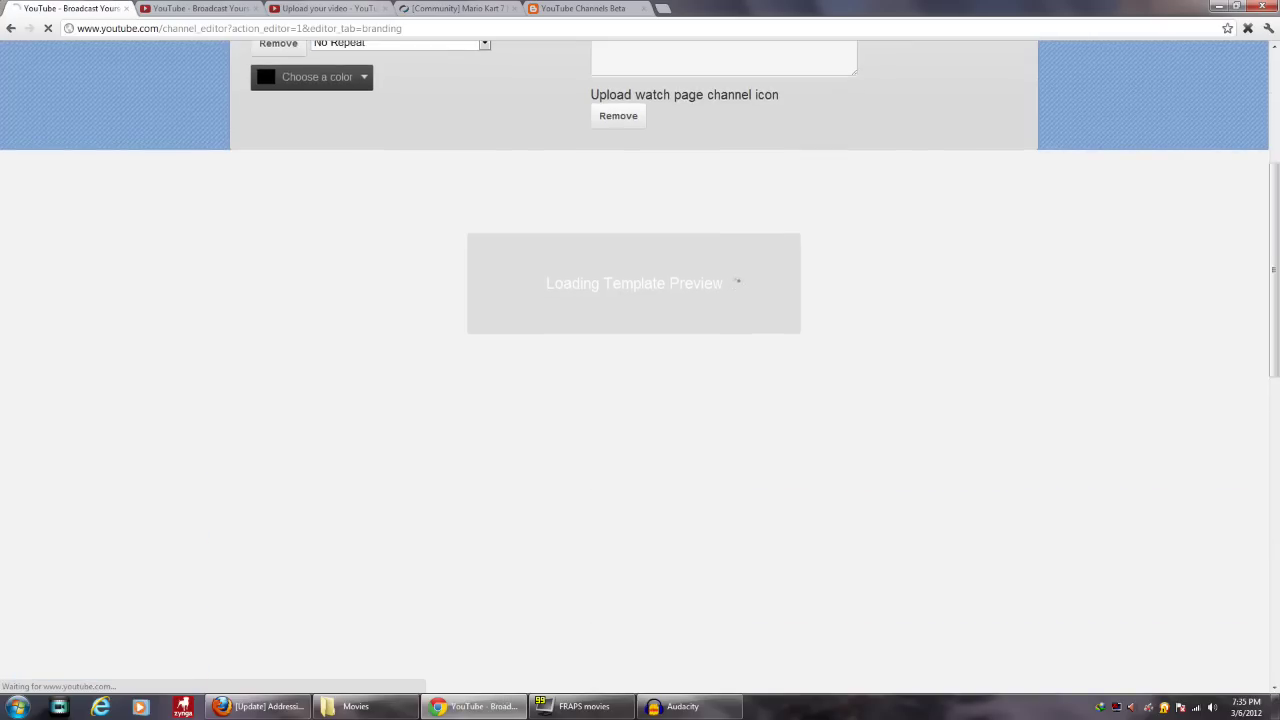
# - Look over the banner, featured video and Cool Channels in the channel editor's template preview
pyautogui.scroll(-7, 309, 434)
pyautogui.scroll(2, 640, 360)
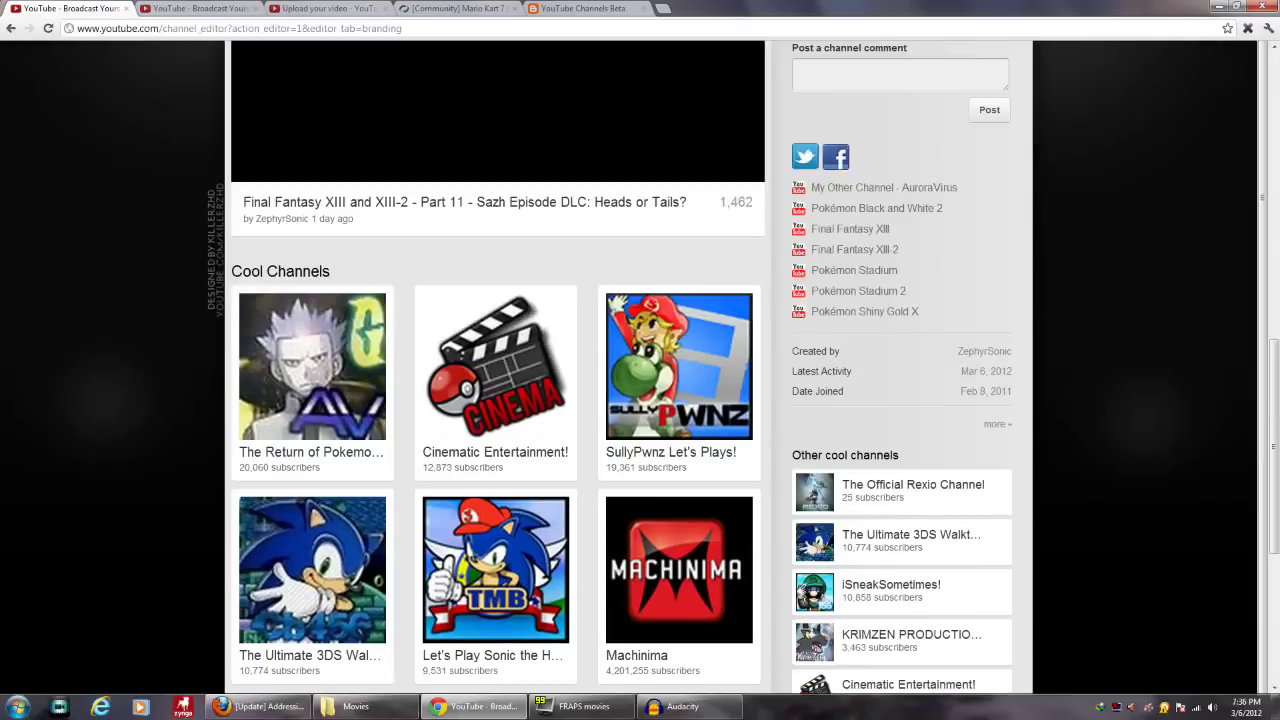
pyautogui.scroll(3, 1070, 42)
pyautogui.scroll(6, 1070, 42)
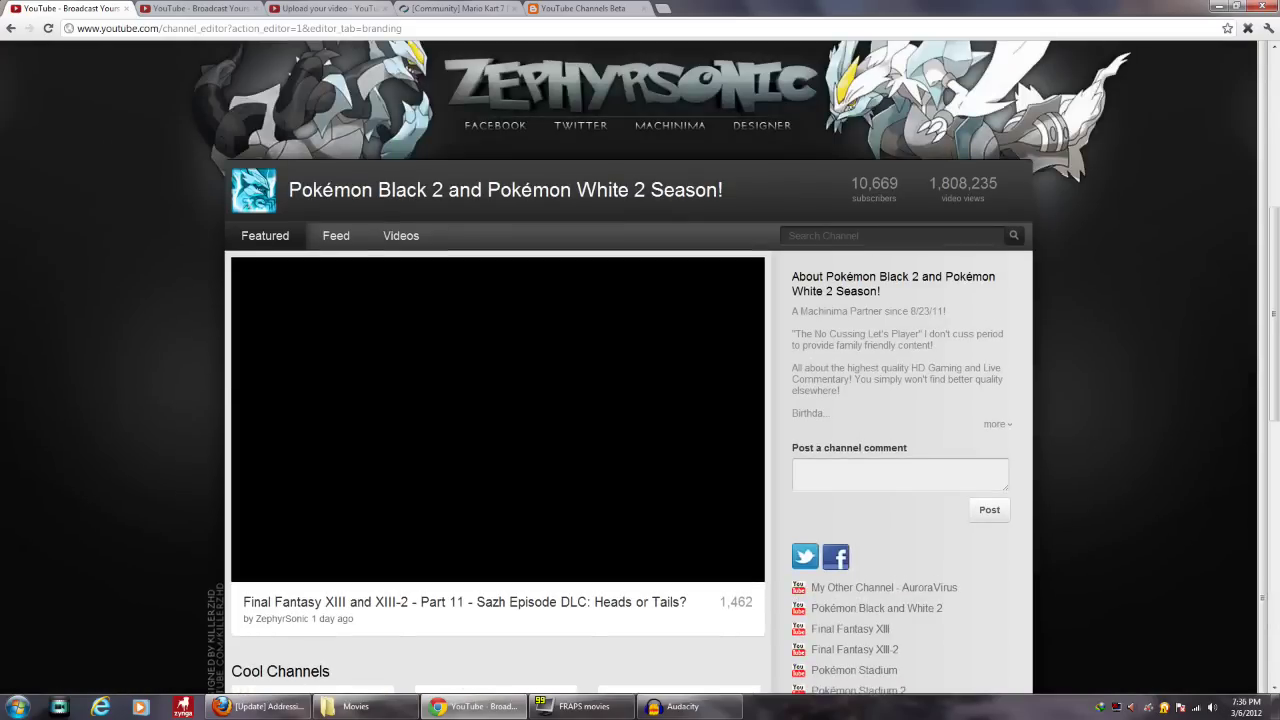
pyautogui.scroll(-1, 1070, 42)
pyautogui.scroll(-7, 640, 360)
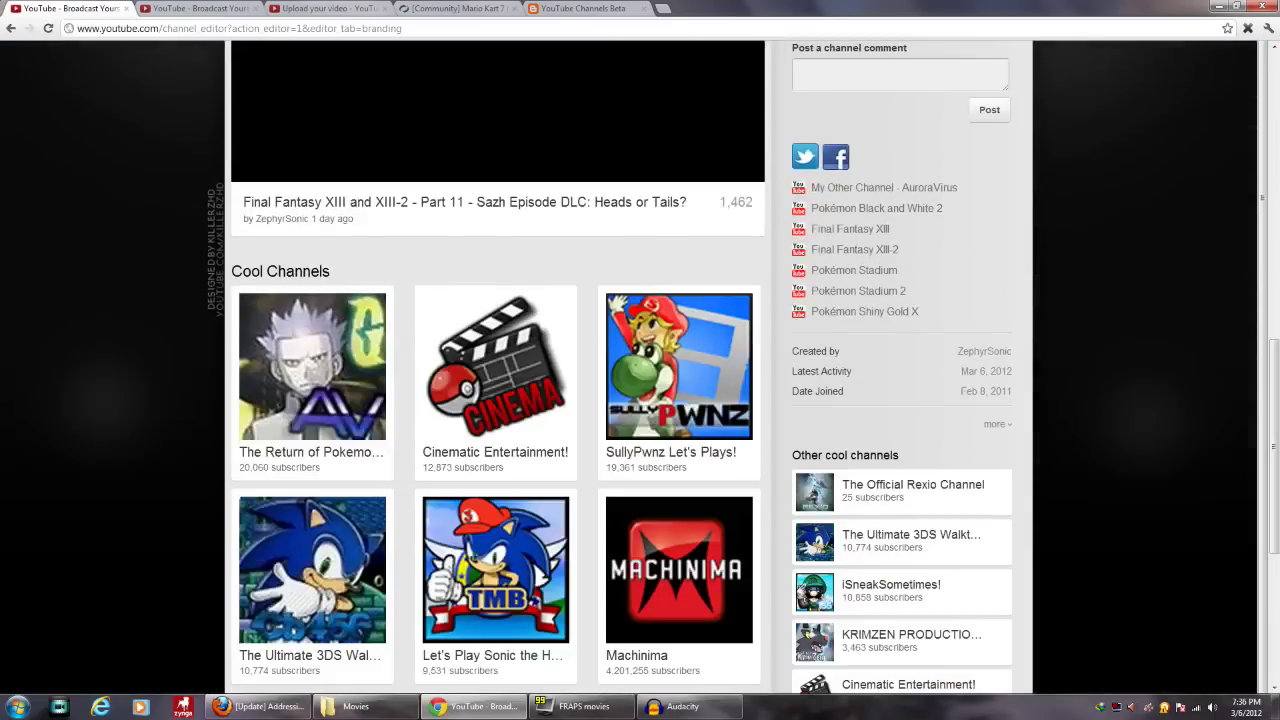
# - Examine the lower part of the preview, including the Other cool channels list and the background around the page end
pyautogui.scroll(-3, 640, 360)
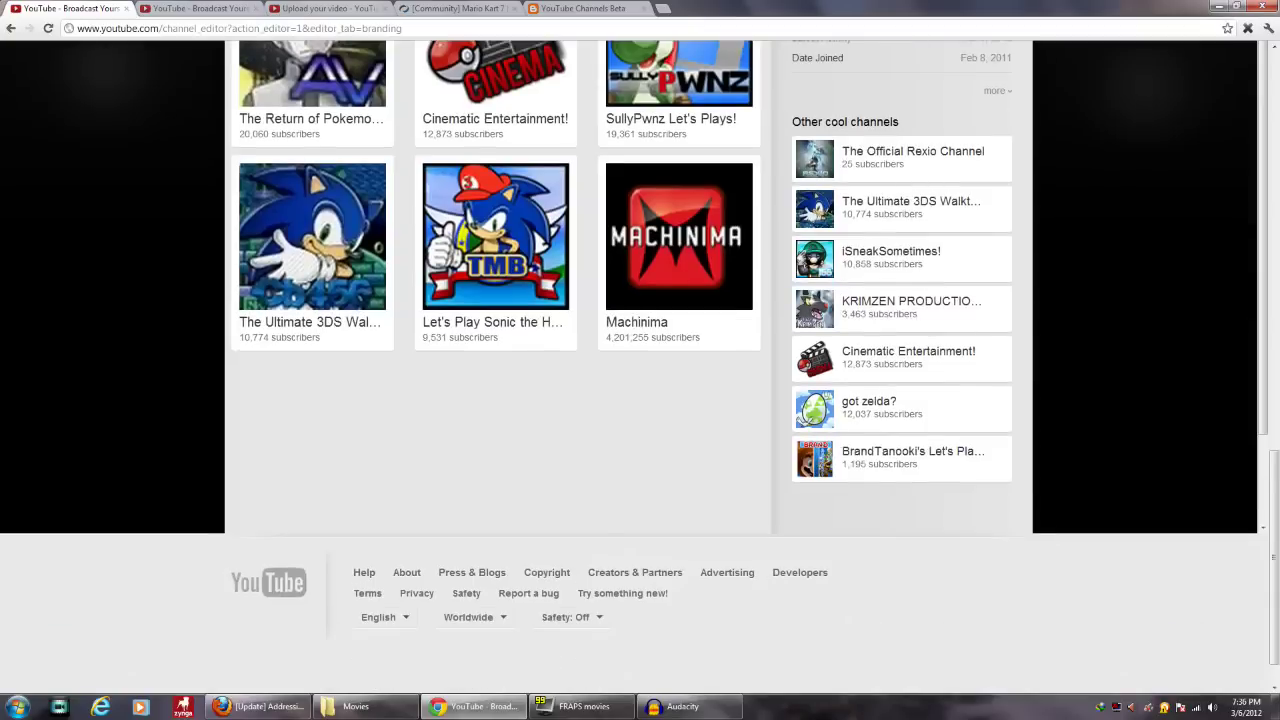
pyautogui.scroll(2, 640, 360)
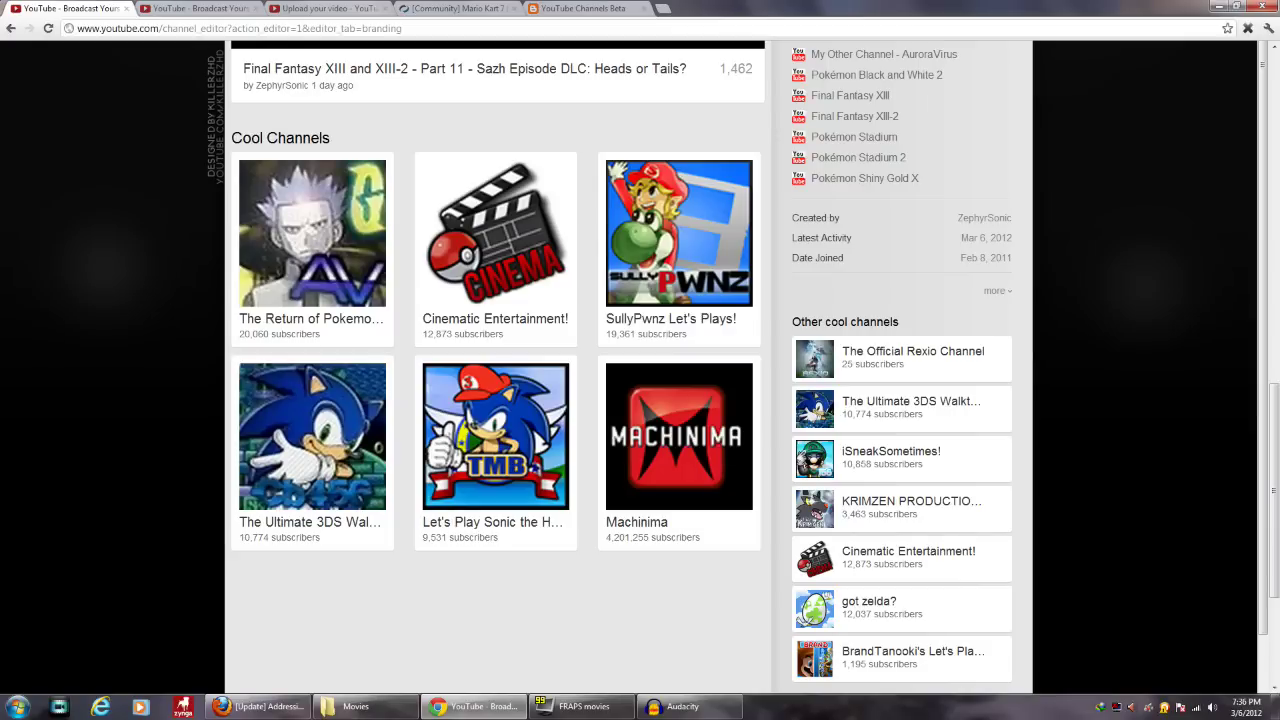
pyautogui.scroll(1, 640, 360)
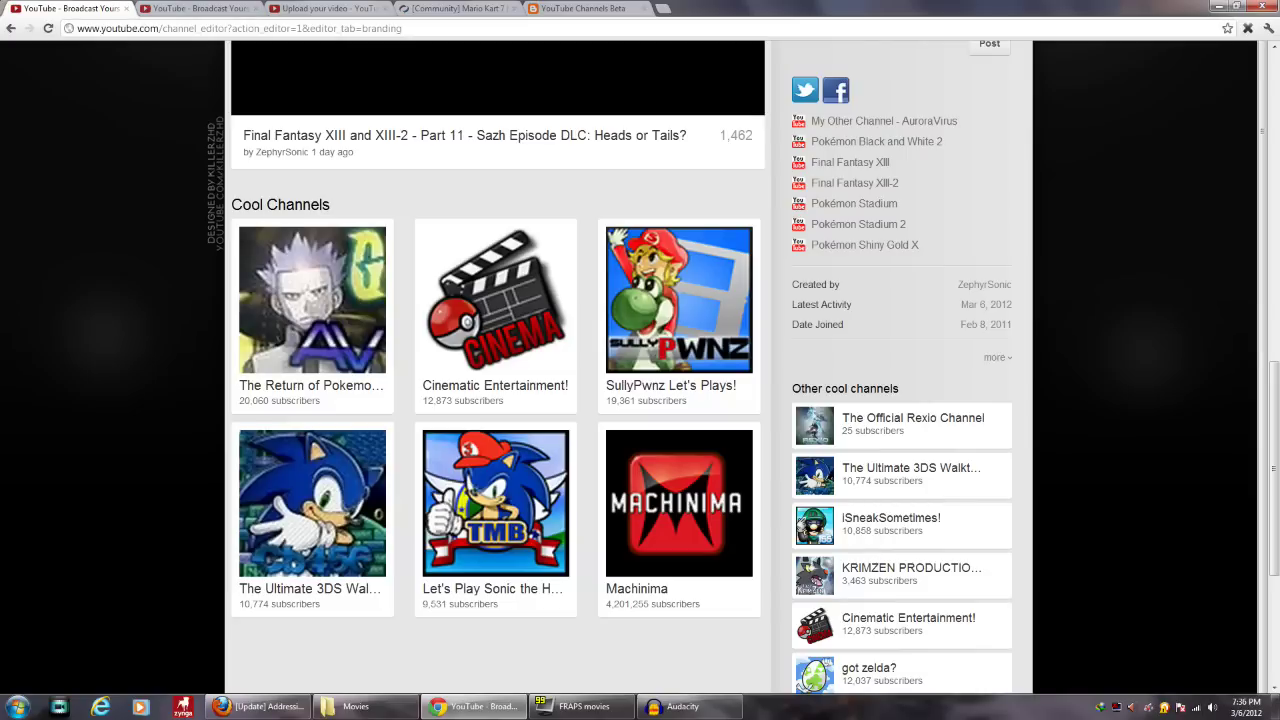
pyautogui.scroll(1, 640, 360)
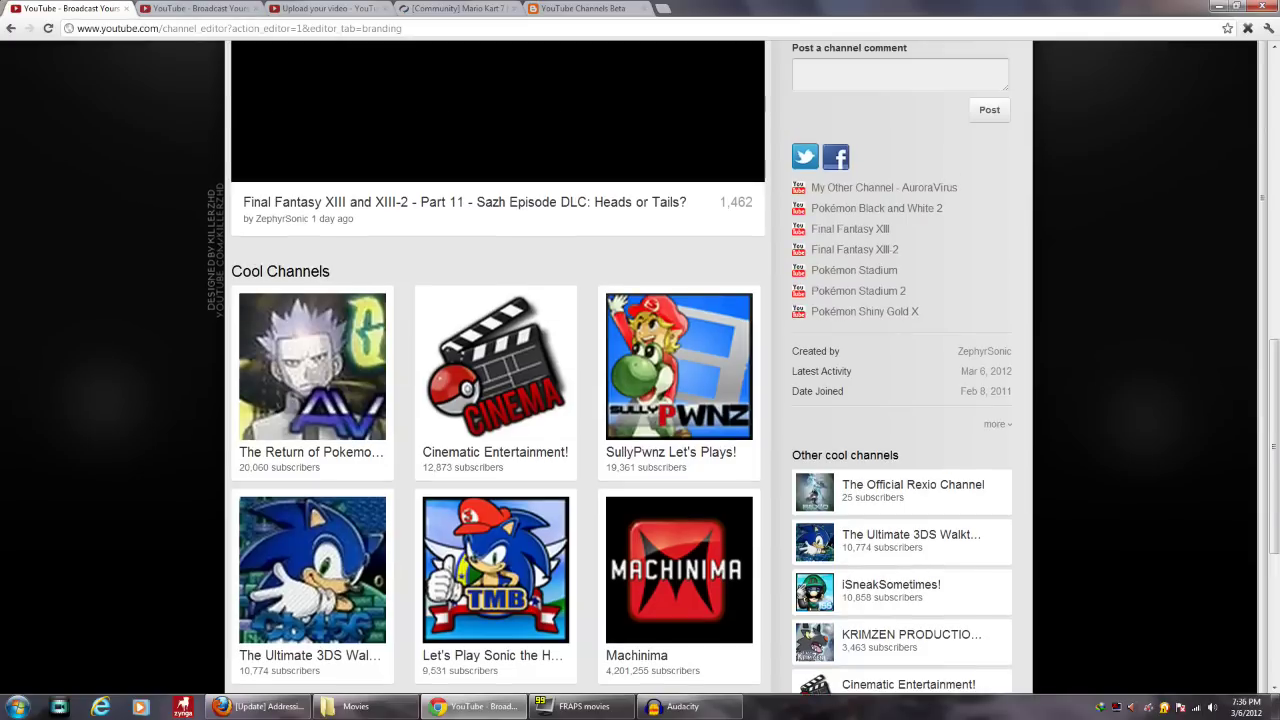
pyautogui.scroll(-3, 640, 360)
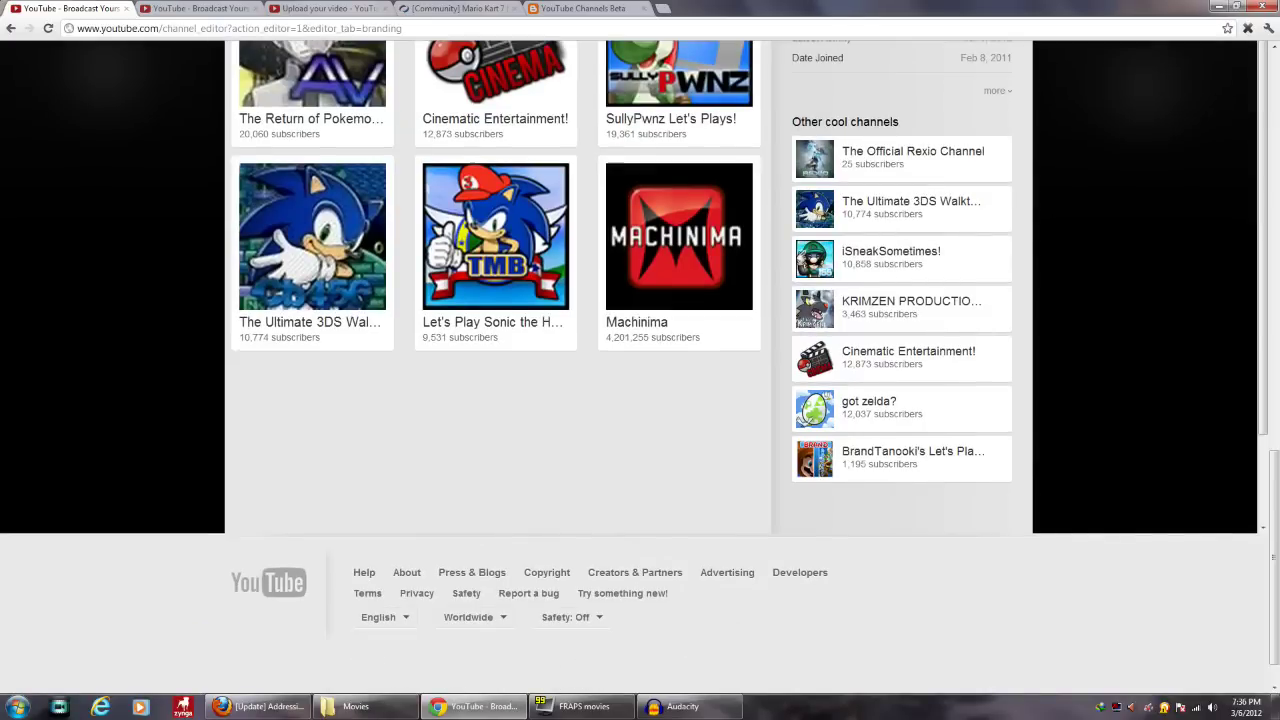
pyautogui.scroll(1, 640, 360)
pyautogui.scroll(-2, 640, 360)
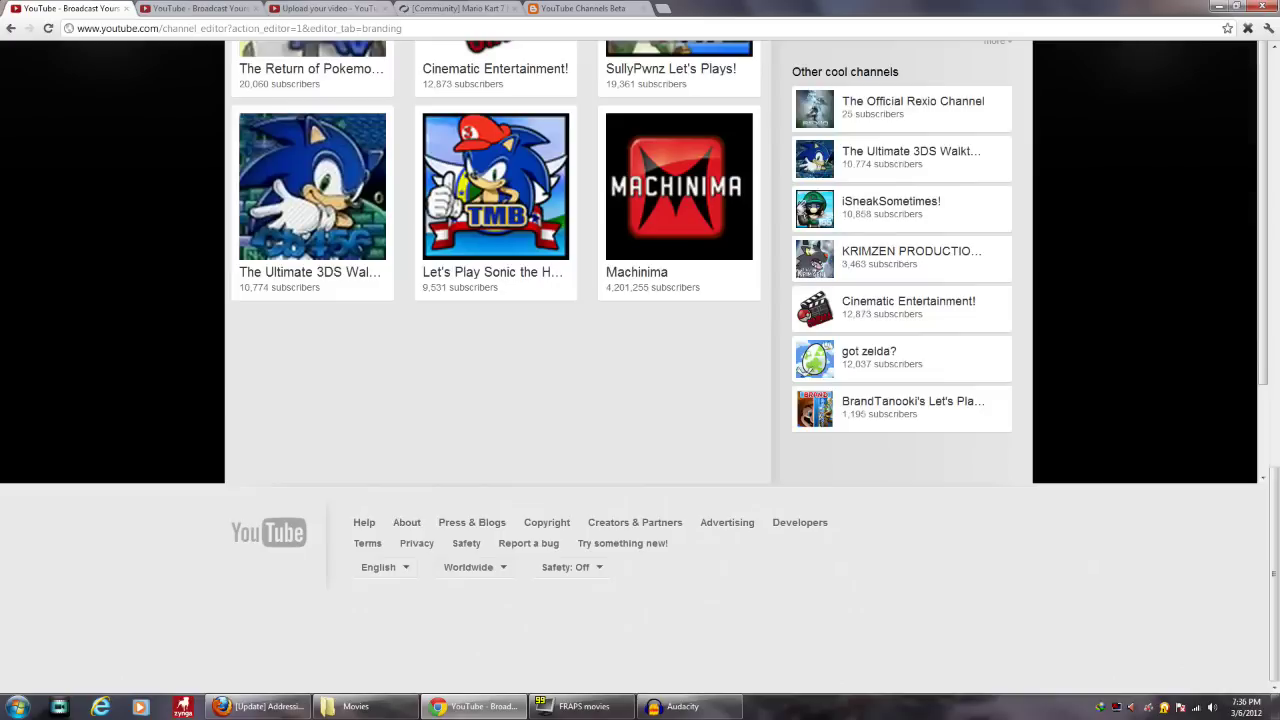
pyautogui.scroll(1, 640, 360)
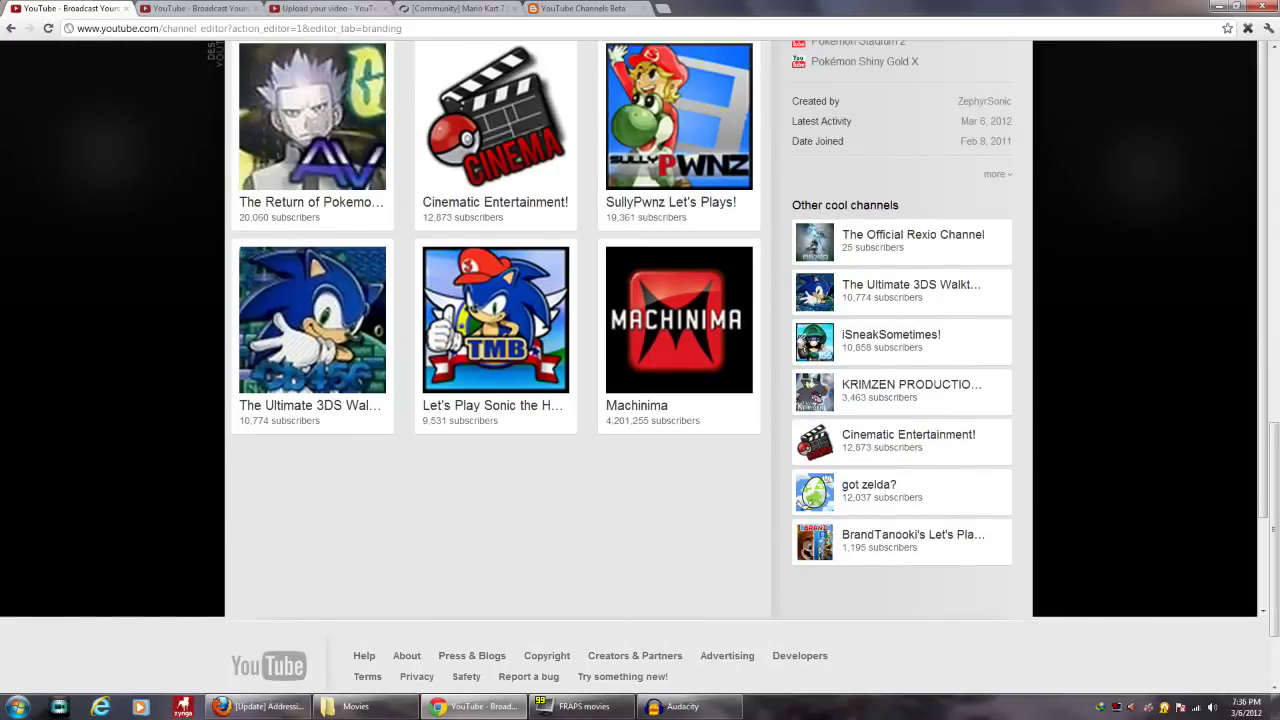
pyautogui.scroll(3, 309, 251)
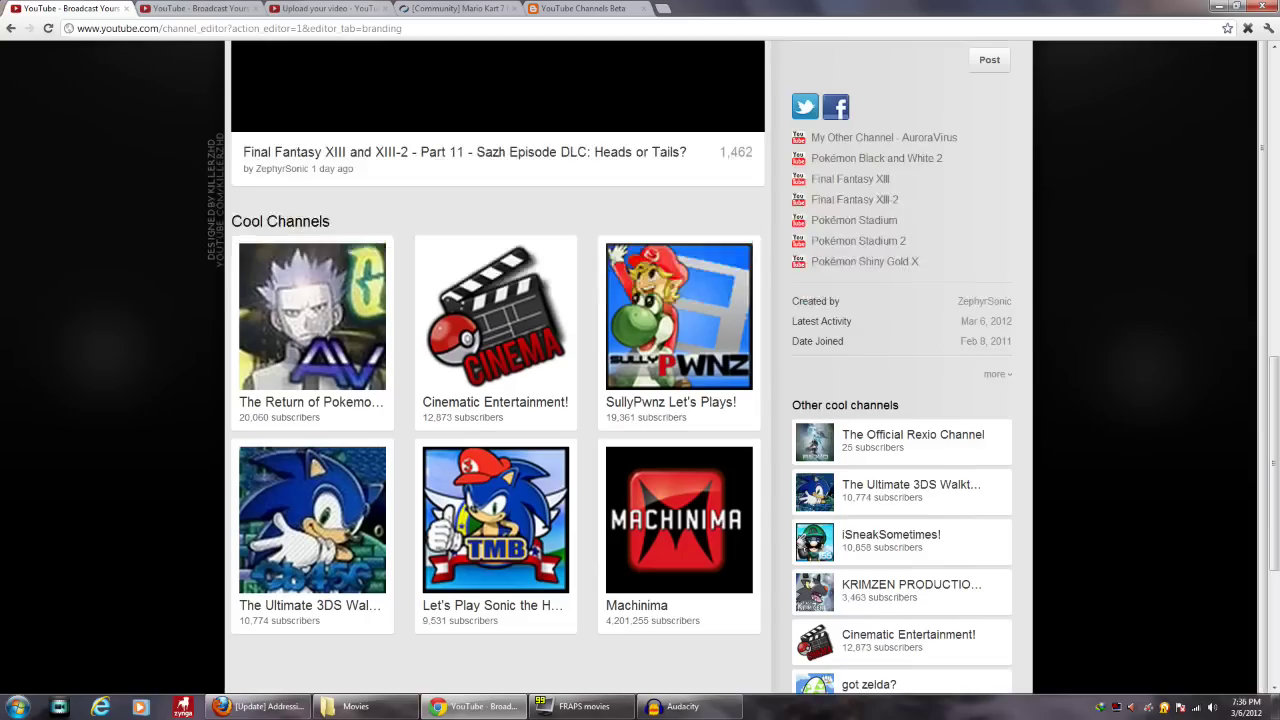
pyautogui.scroll(-2, 309, 251)
pyautogui.scroll(5, 640, 360)
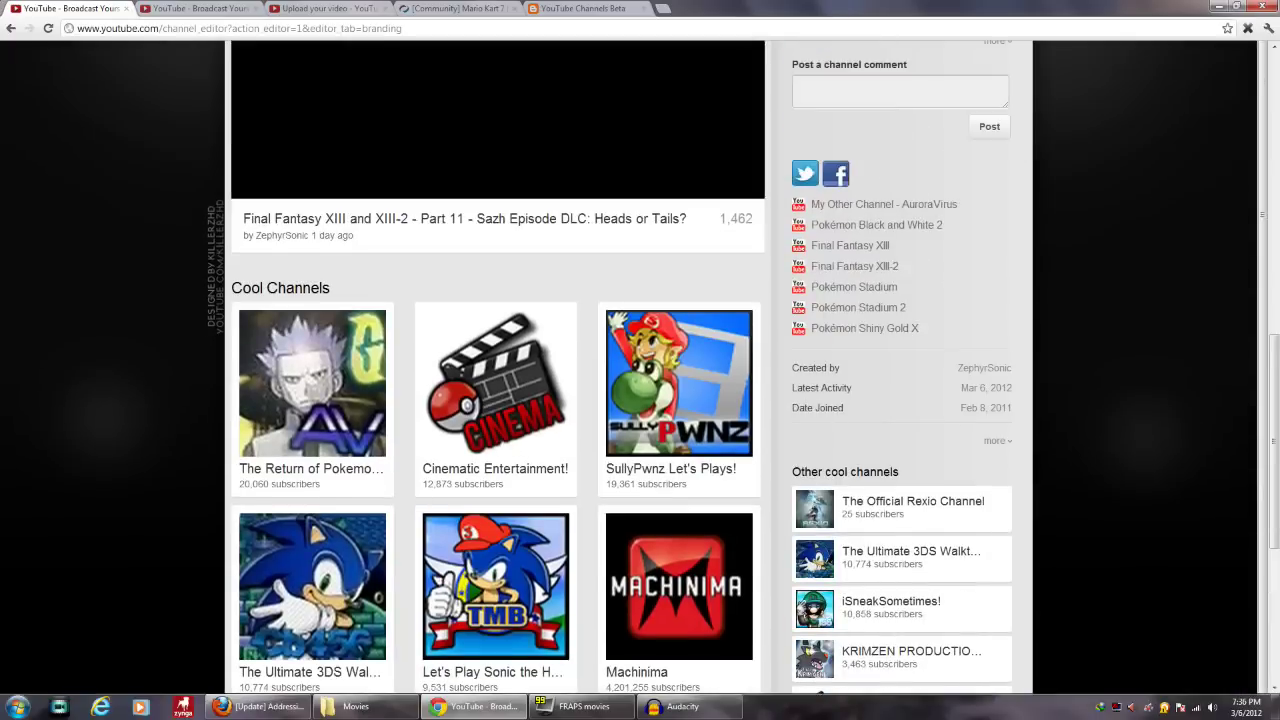
pyautogui.scroll(-3, 640, 360)
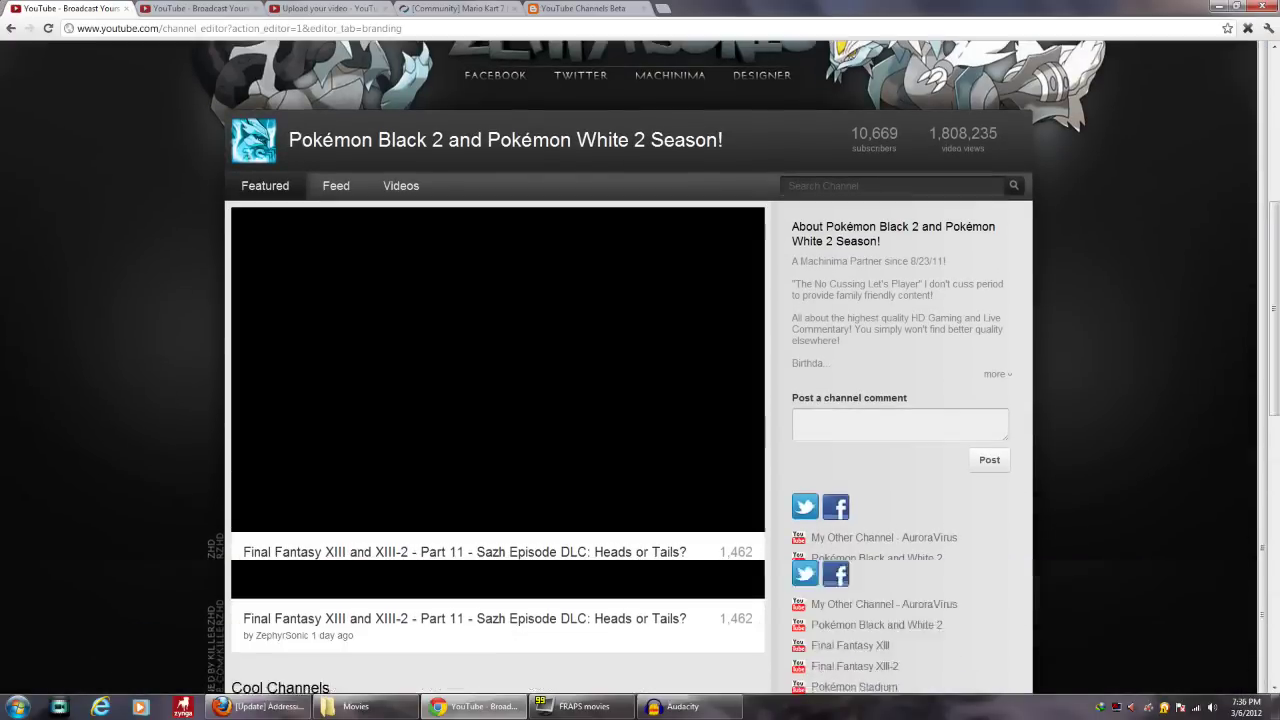
# - Set the channel's background color to blue in the Appearance settings and accept it
pyautogui.scroll(6, 640, 360)
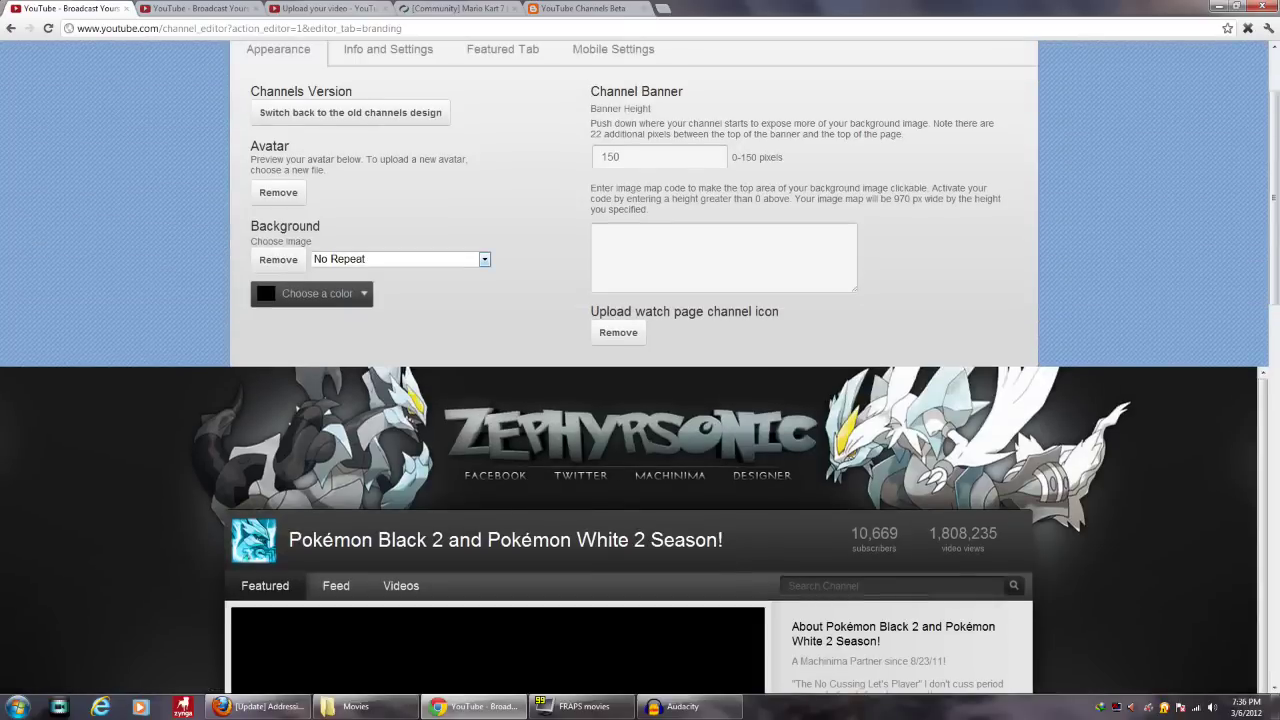
pyautogui.scroll(2, 640, 360)
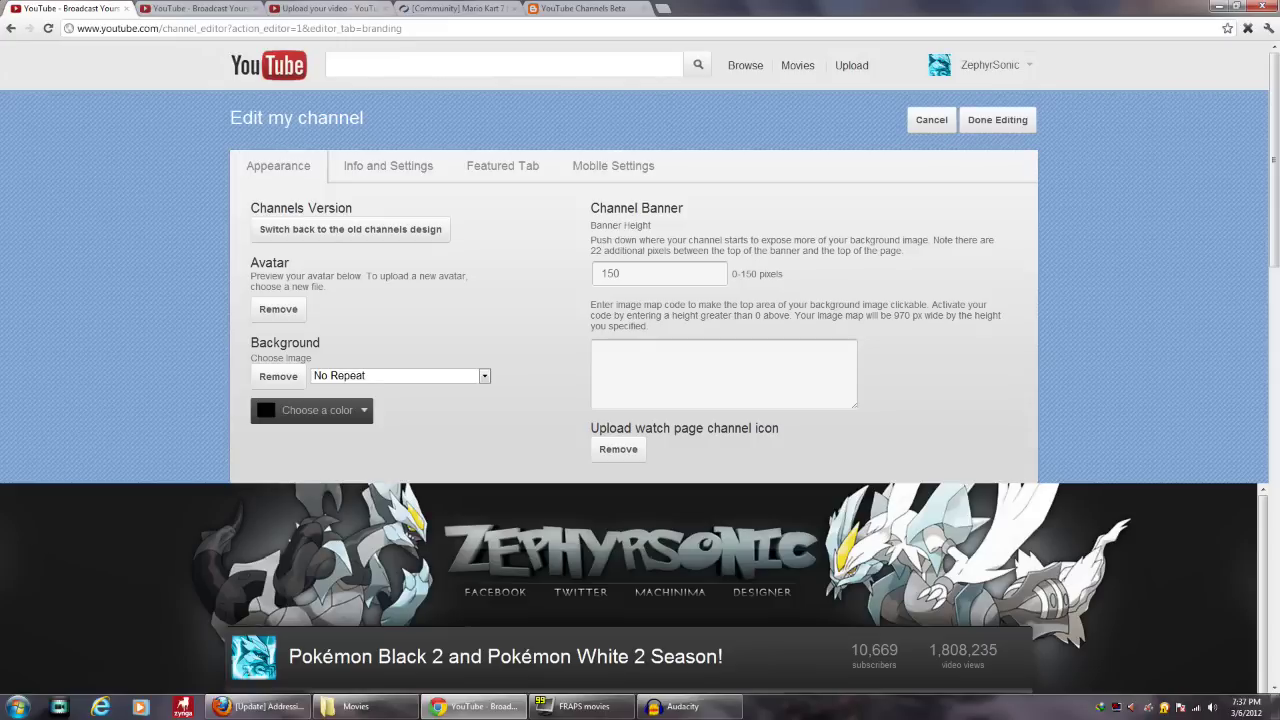
pyautogui.scroll(-1, 640, 400)
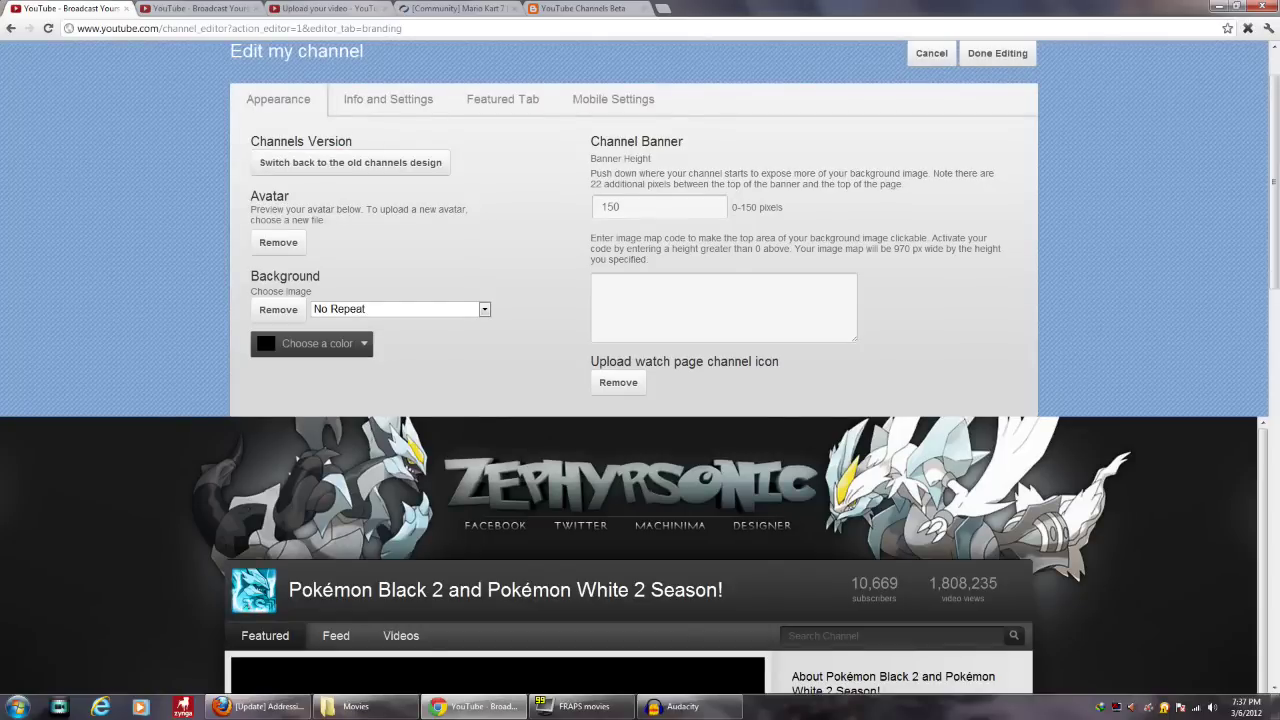
pyautogui.click(312, 343)
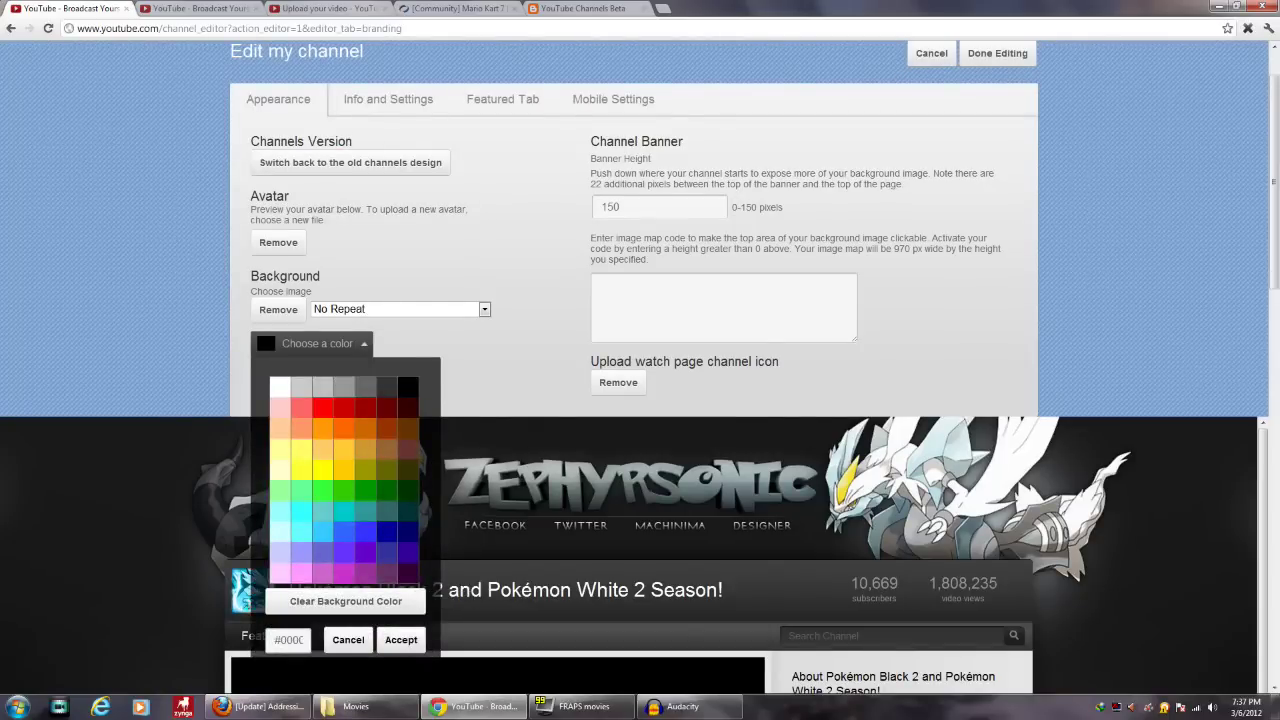
pyautogui.click(344, 532)
pyautogui.click(401, 639)
# - Check the blue background color in the template preview down to the end of the page
pyautogui.scroll(-3, 640, 400)
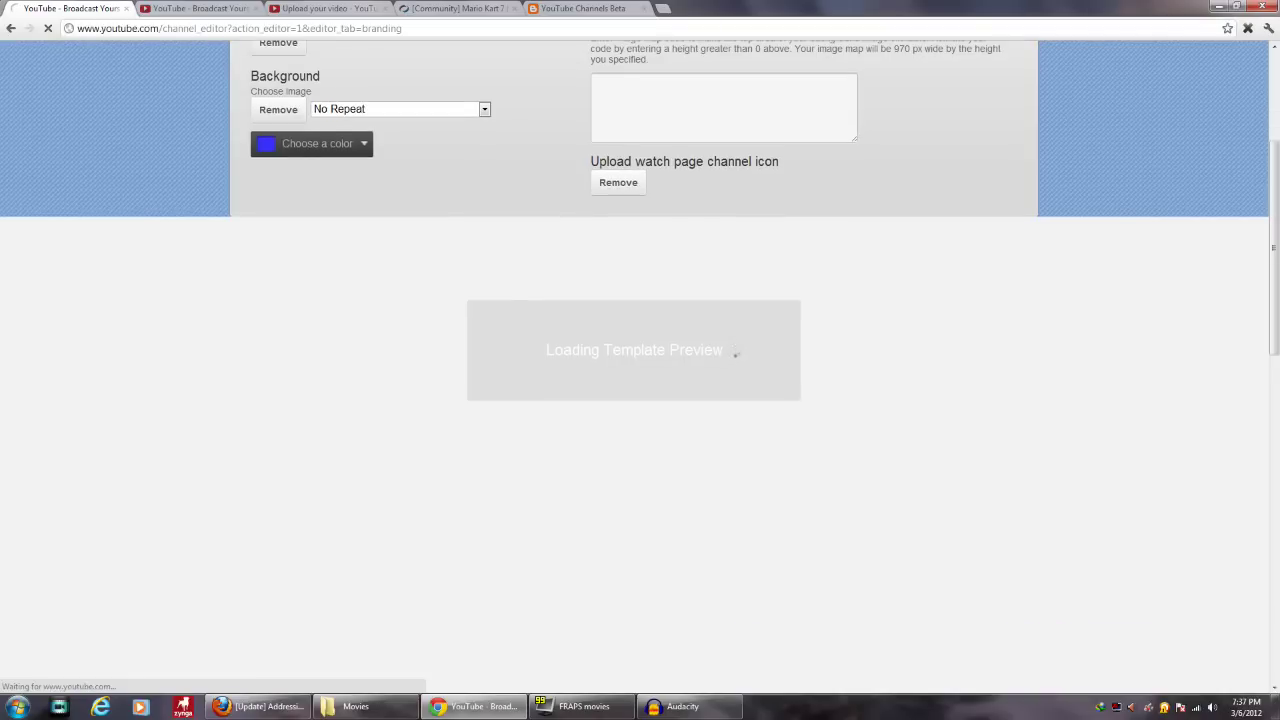
pyautogui.scroll(-15, 732, 352)
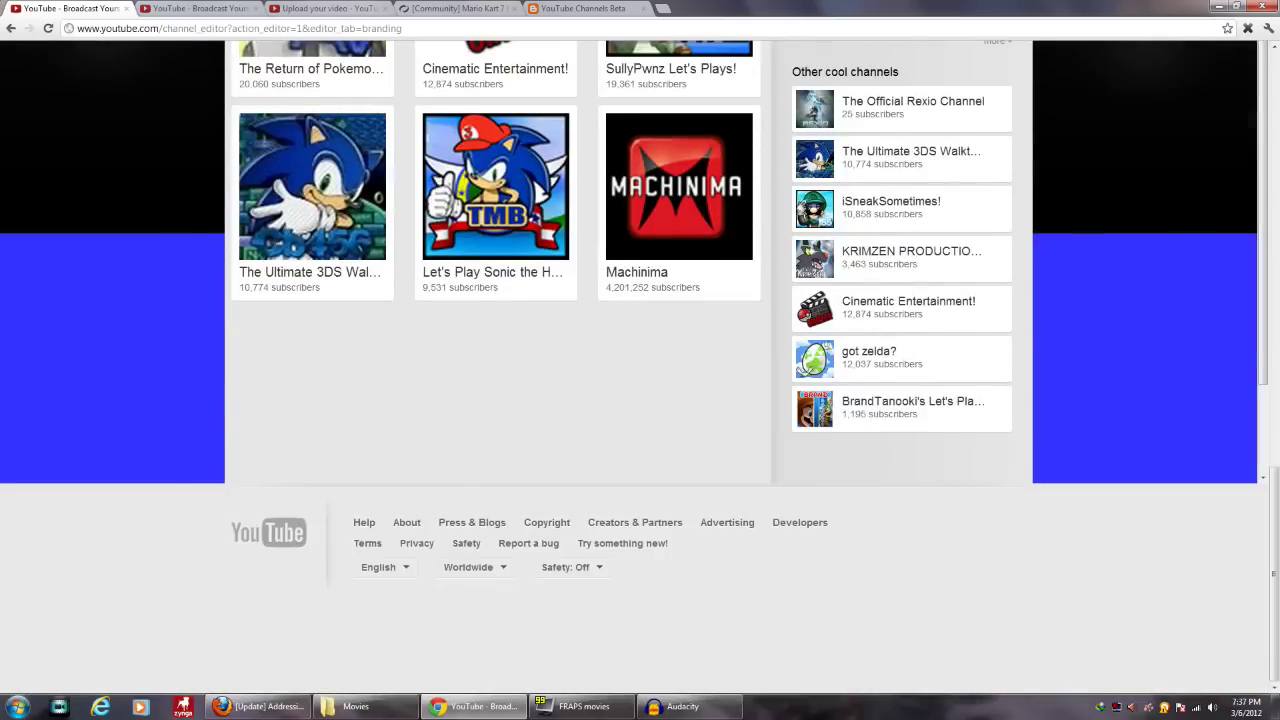
pyautogui.scroll(15, 640, 360)
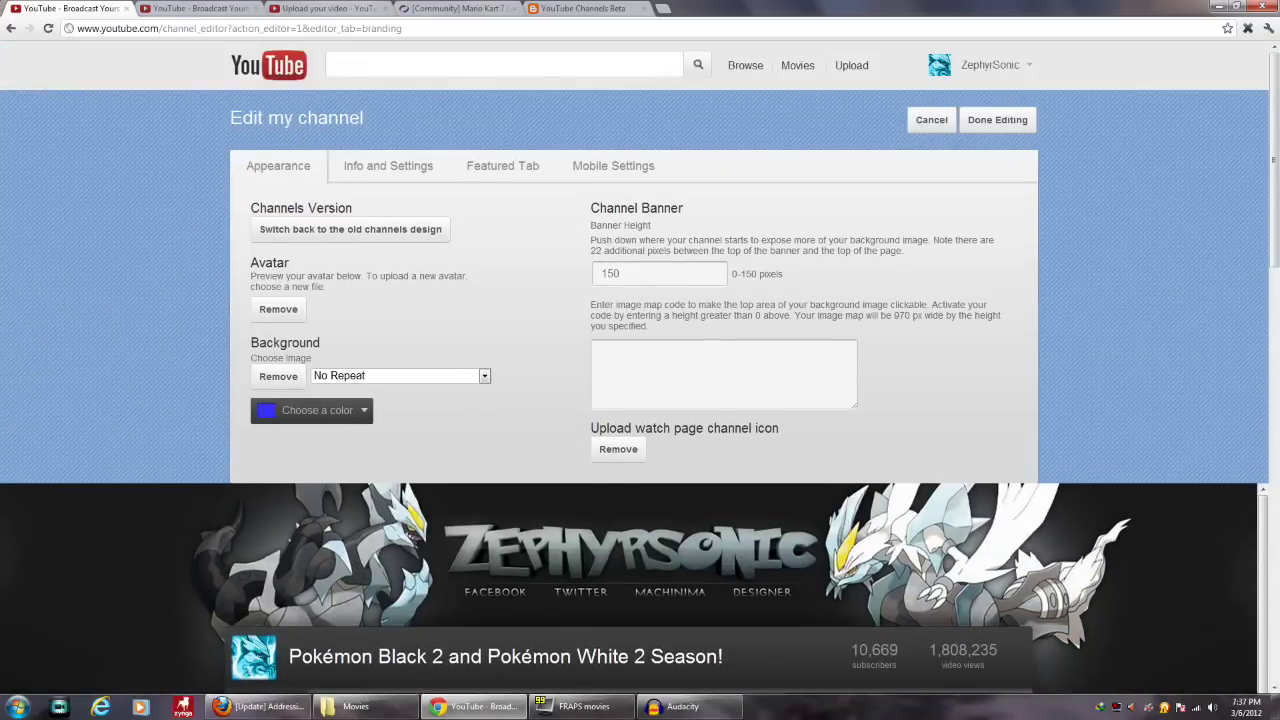
# - Cancel the channel edits and reopen the channel editor's Appearance settings
pyautogui.click(931, 120)
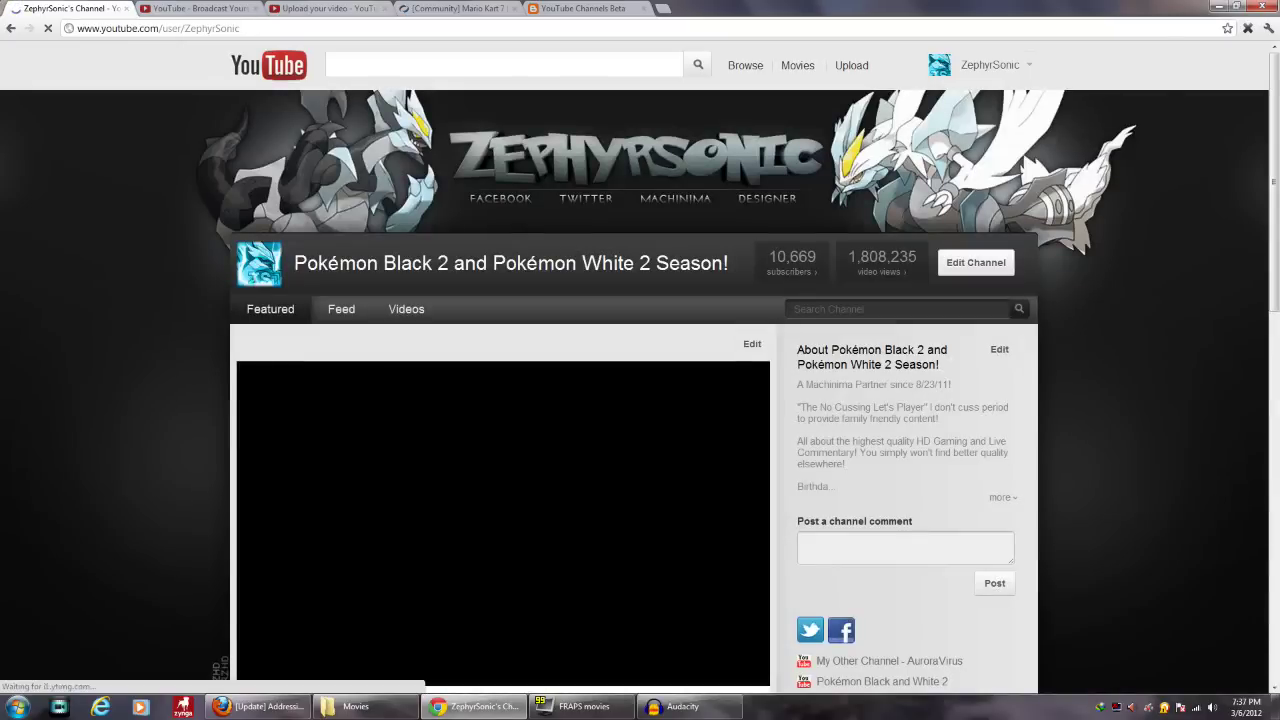
pyautogui.click(975, 262)
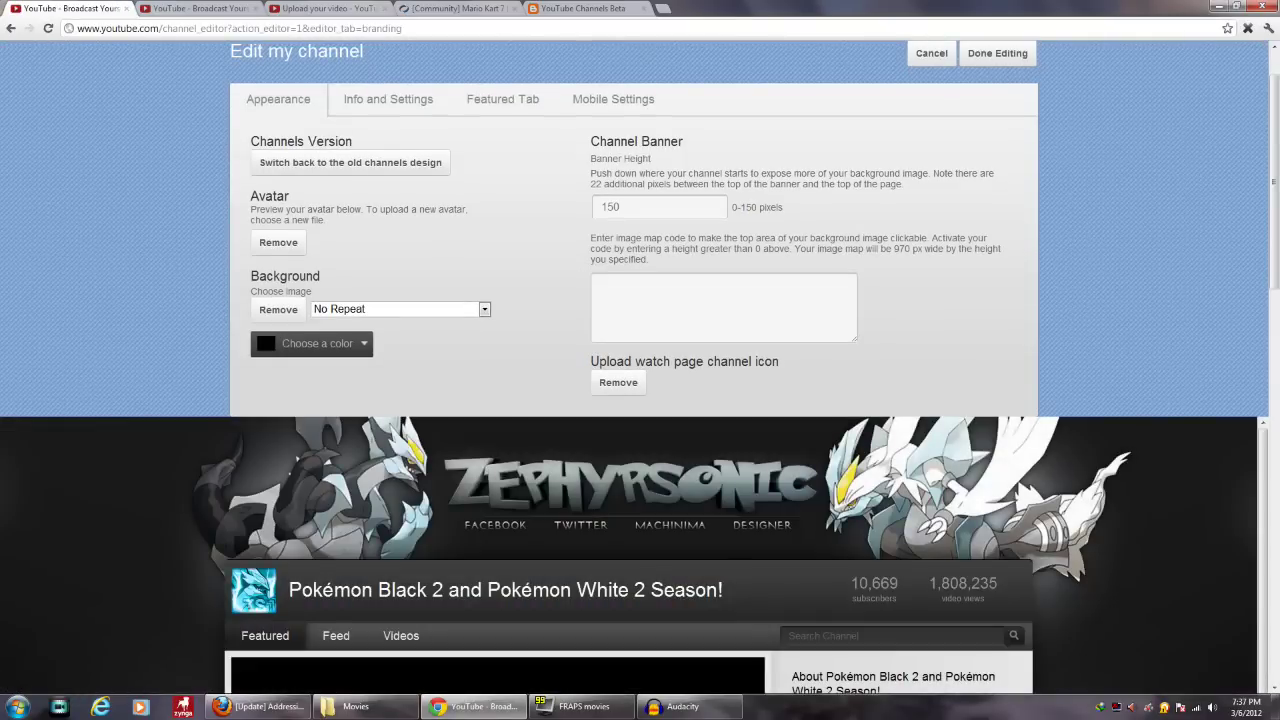
pyautogui.scroll(-2, 640, 360)
pyautogui.scroll(3, 640, 360)
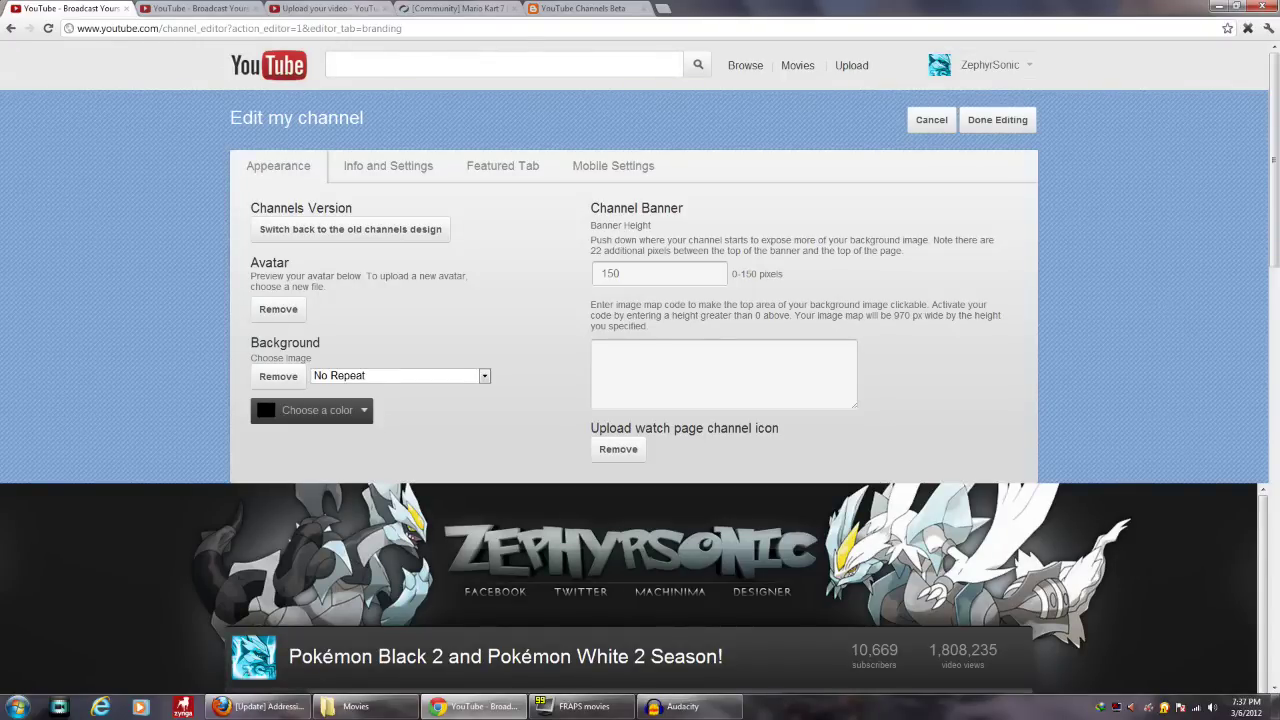
# - Set the channel's banner height to 0 pixels, finish editing and view the channel page
pyautogui.click(616, 273)
pyautogui.press('BackSpace')
pyautogui.press('BackSpace')
pyautogui.press('BackSpace')
pyautogui.write('15')
pyautogui.hotkey('ctrl', 'a')
pyautogui.write('0')
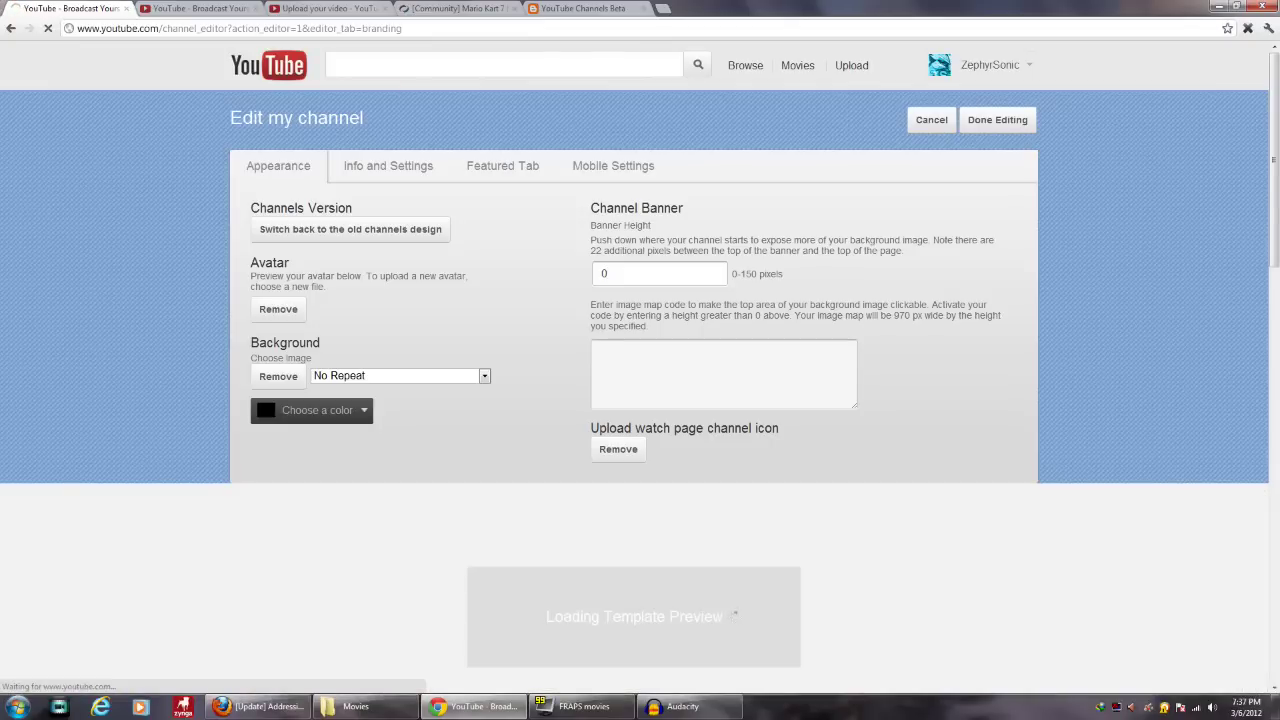
pyautogui.scroll(-2, 640, 300)
pyautogui.scroll(-2, 640, 300)
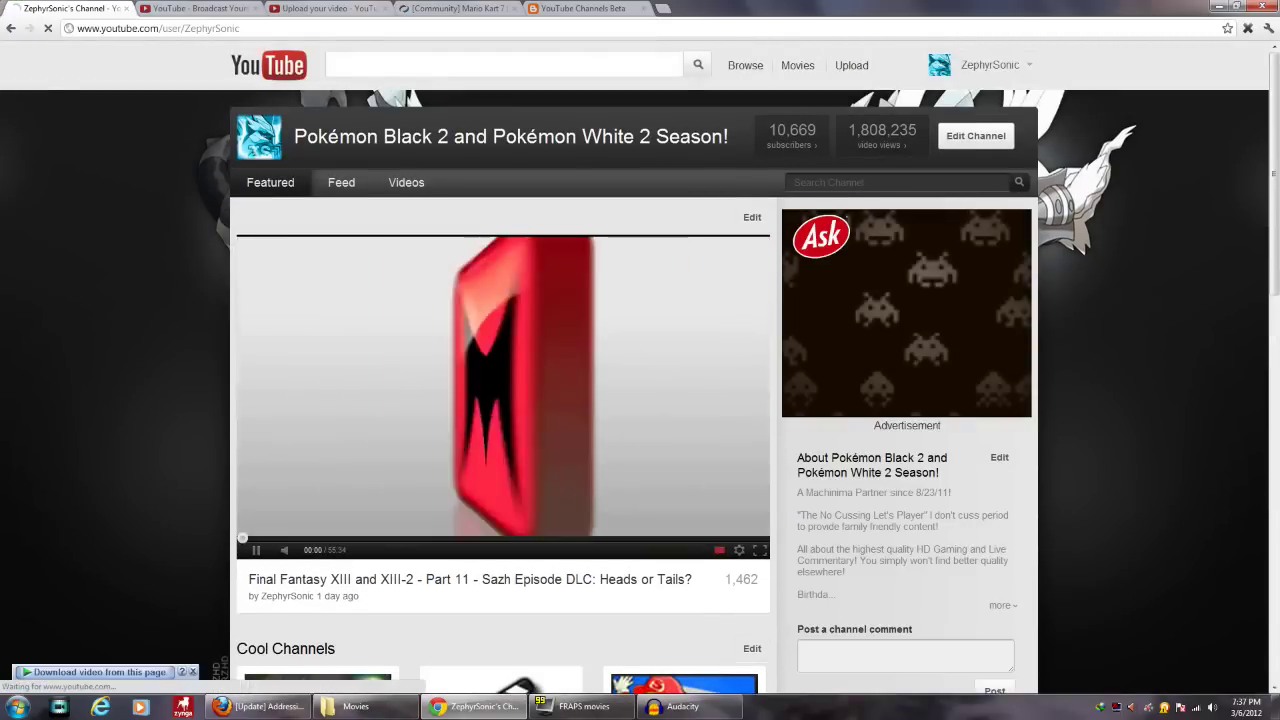
# - Reopen the channel editor, set the banner height to 150 pixels and finish editing
pyautogui.click(975, 136)
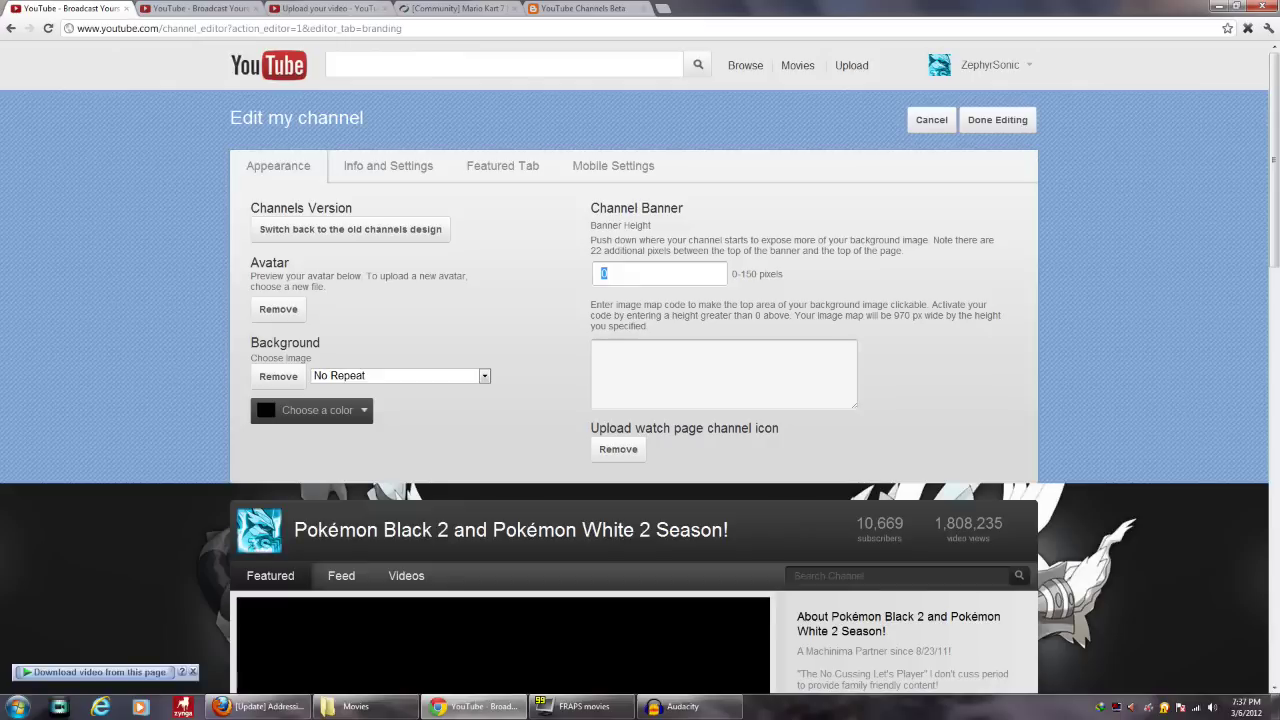
pyautogui.write('150')
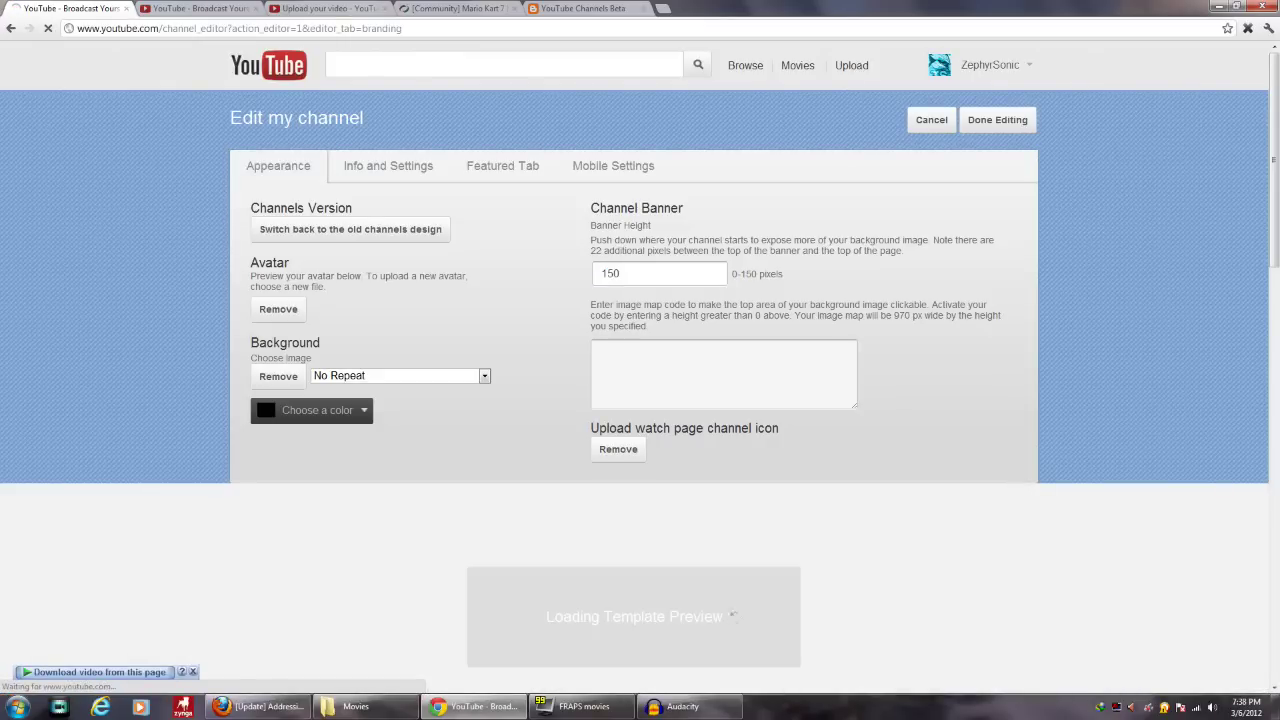
pyautogui.press('Return')
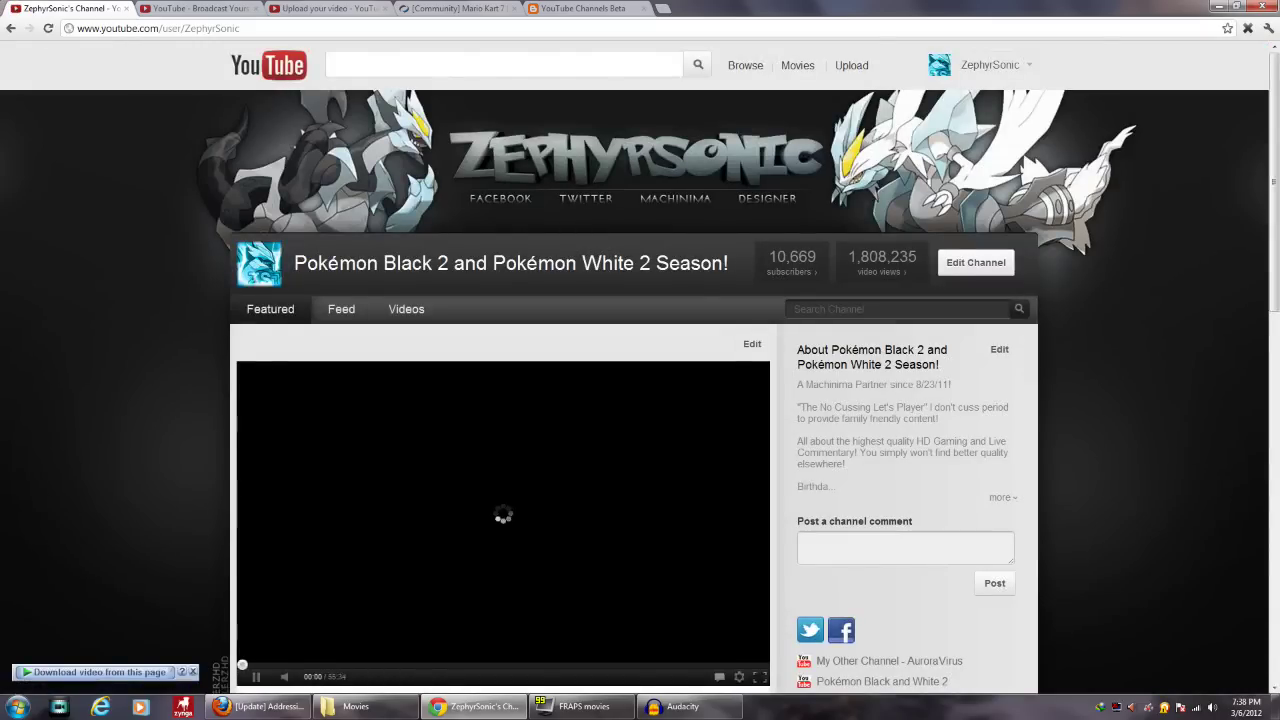
pyautogui.scroll(-2, 640, 400)
pyautogui.scroll(-4, 640, 400)
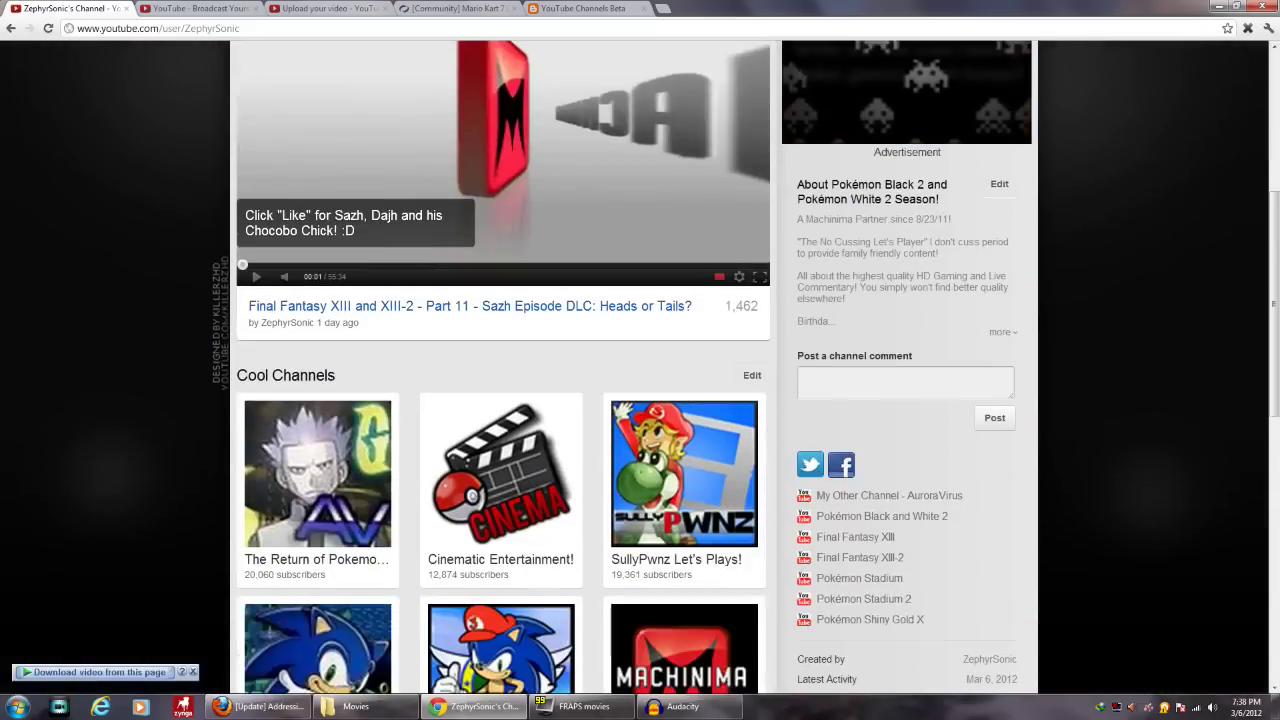
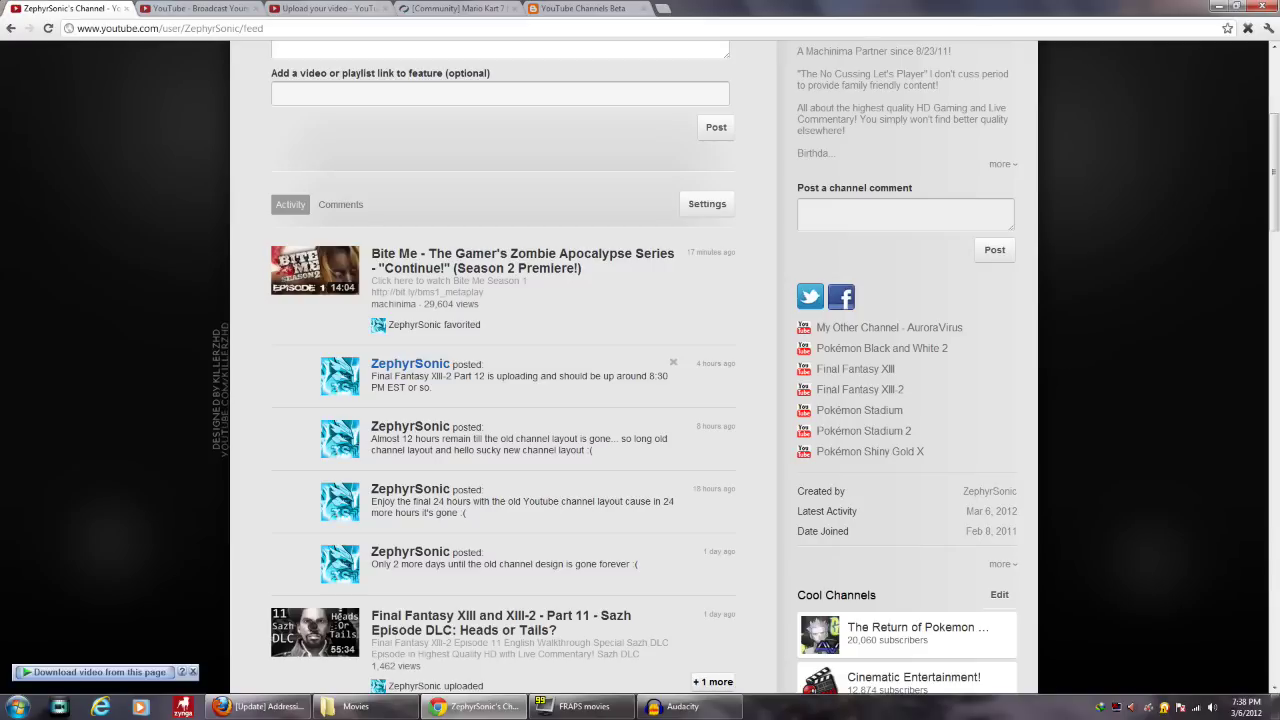
# - Examine the channel's Feed page, from the Post to feed box through the activity posts, uploads and favorites
pyautogui.scroll(4, 640, 364)
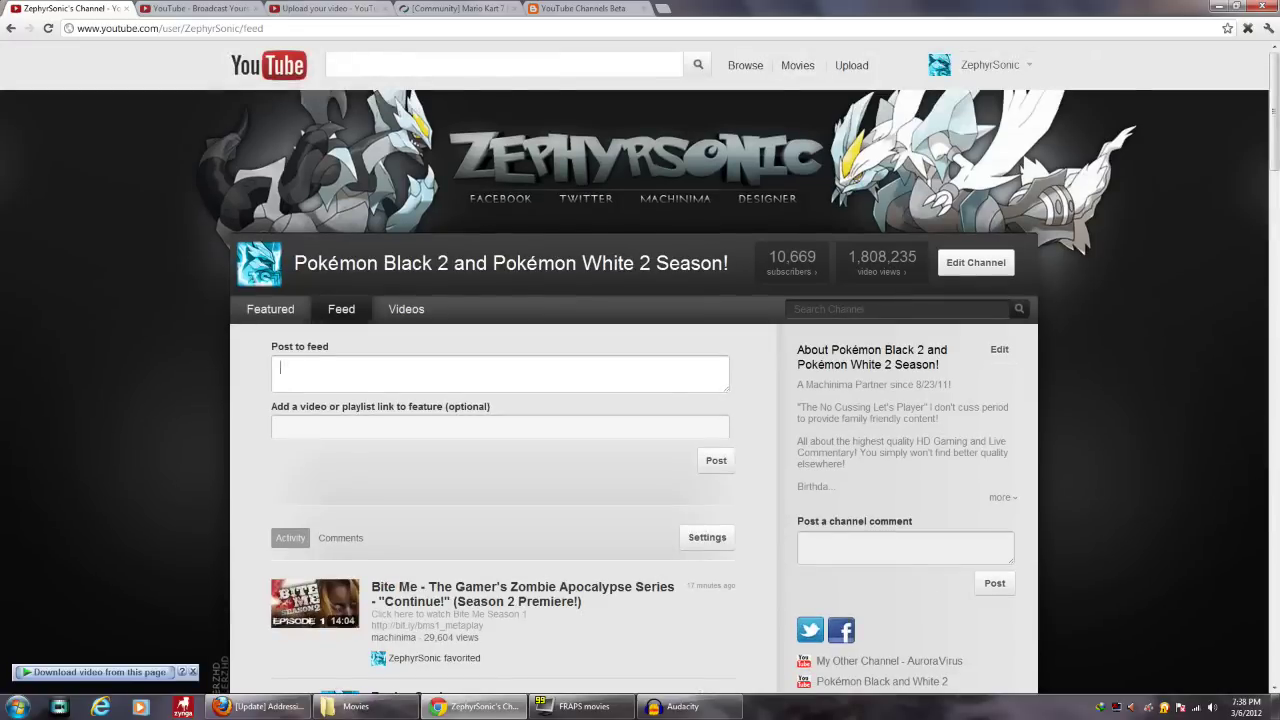
pyautogui.click(280, 368)
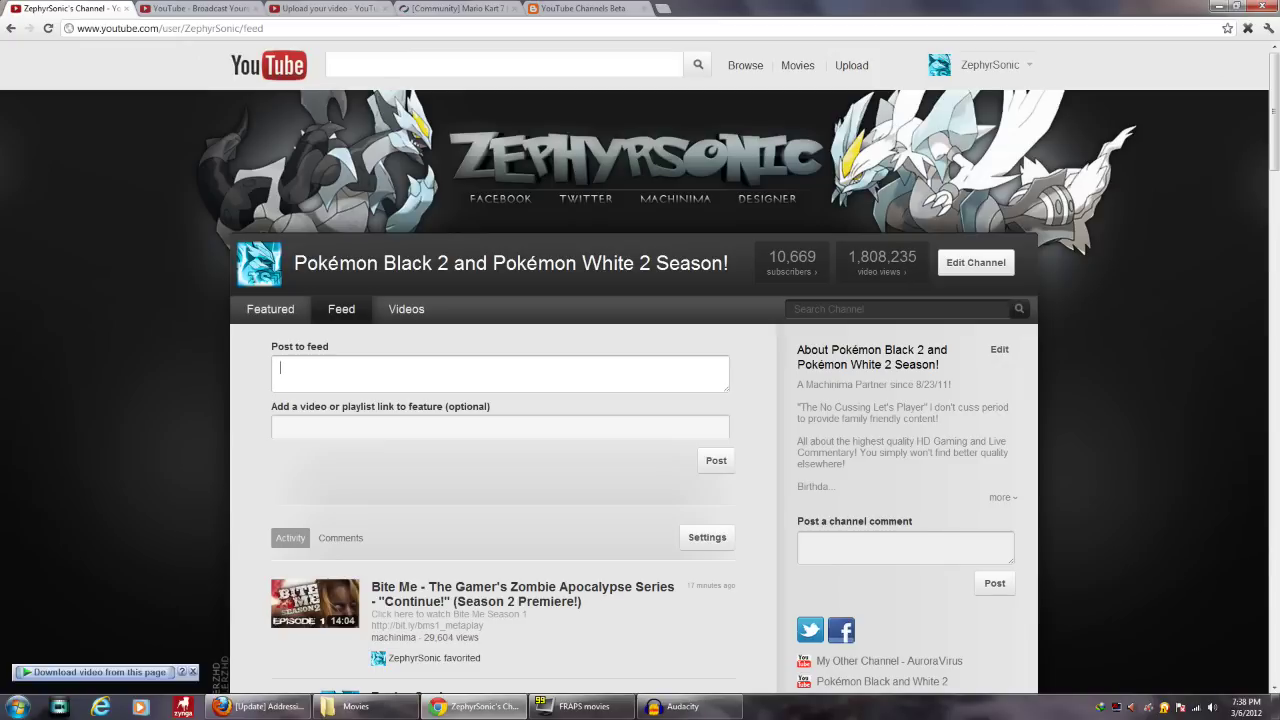
pyautogui.scroll(-4, 640, 380)
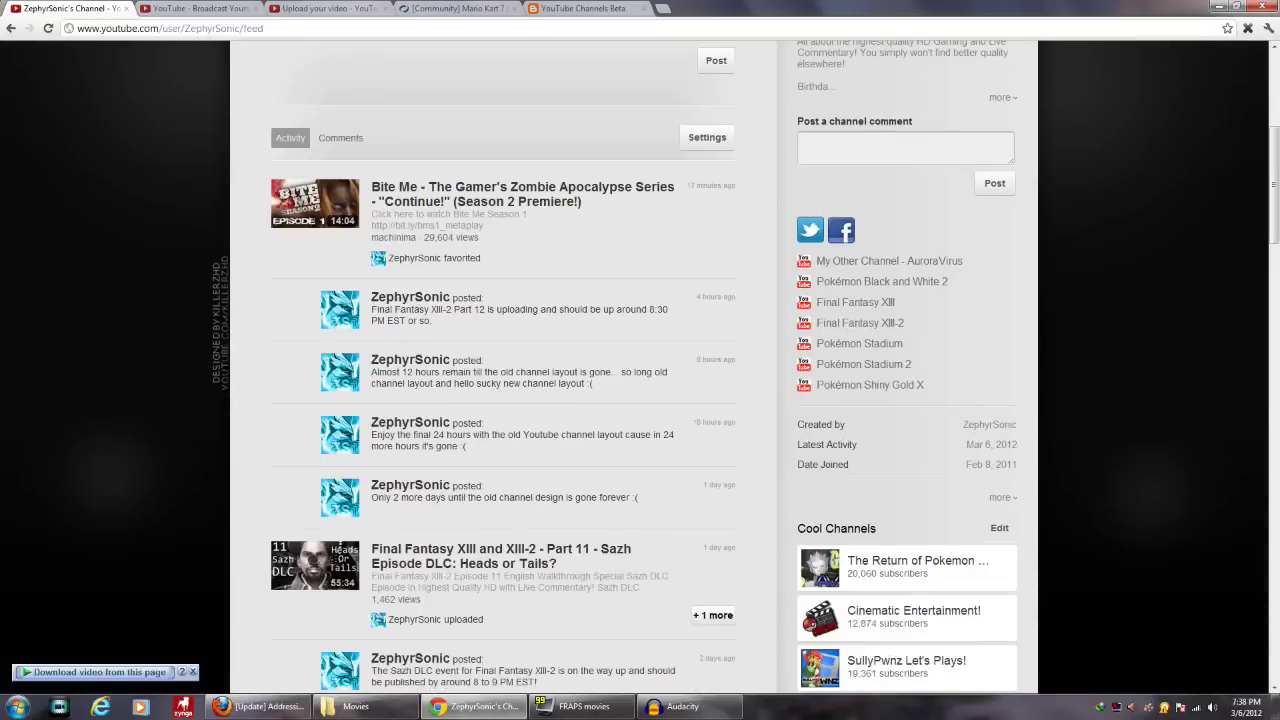
pyautogui.scroll(2, 640, 380)
pyautogui.scroll(-6, 640, 380)
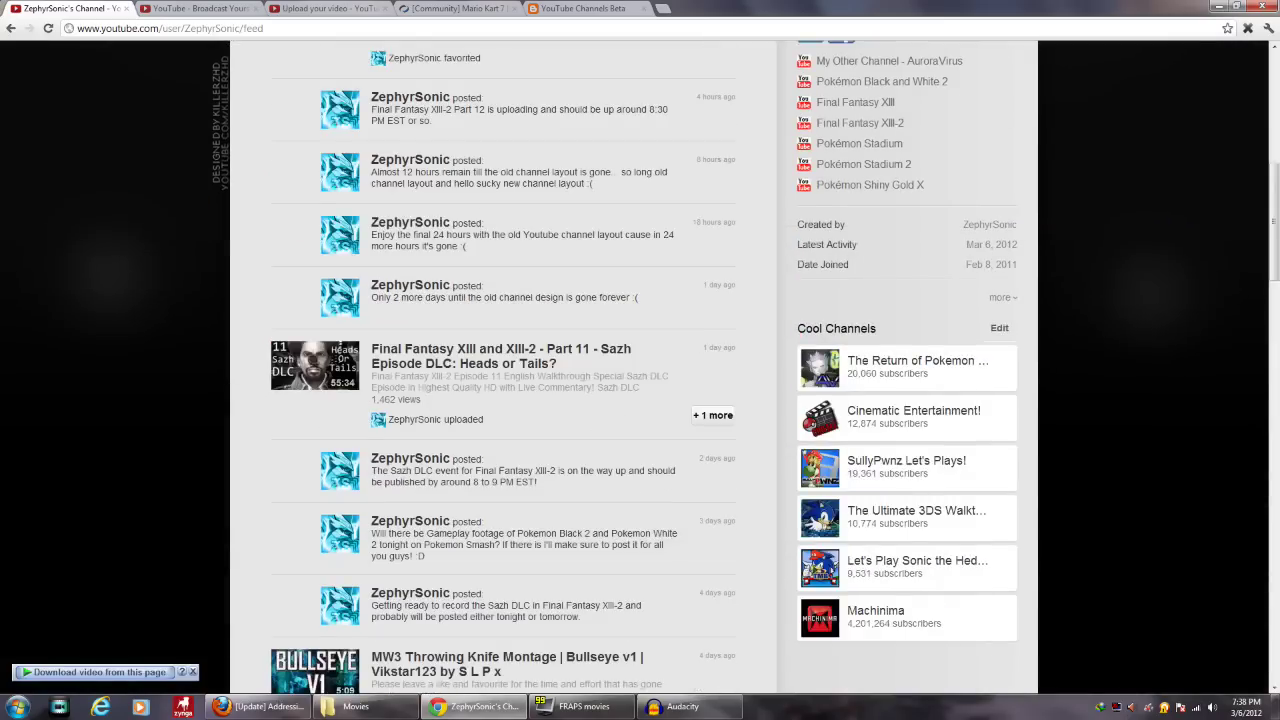
pyautogui.scroll(3, 640, 380)
pyautogui.scroll(2, 640, 380)
pyautogui.scroll(-3, 640, 380)
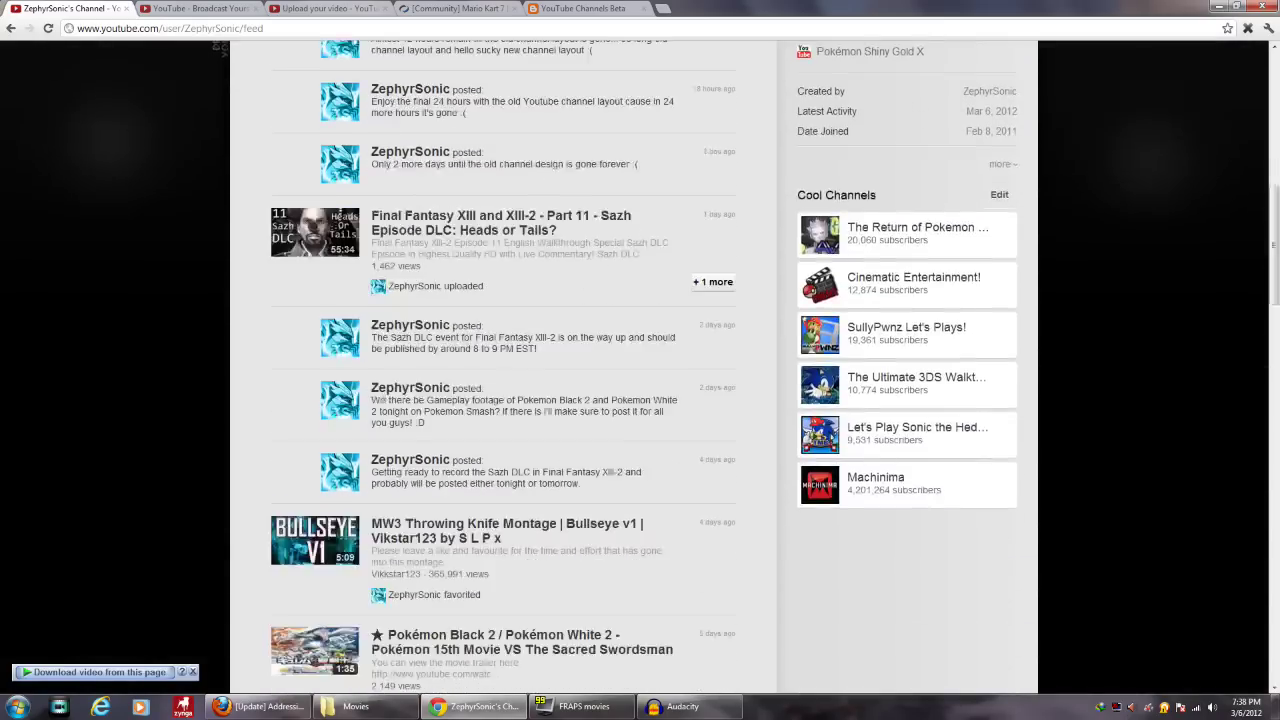
pyautogui.scroll(5, 640, 380)
pyautogui.scroll(3, 640, 380)
pyautogui.scroll(-5, 640, 380)
pyautogui.scroll(3, 640, 380)
pyautogui.scroll(-1, 640, 380)
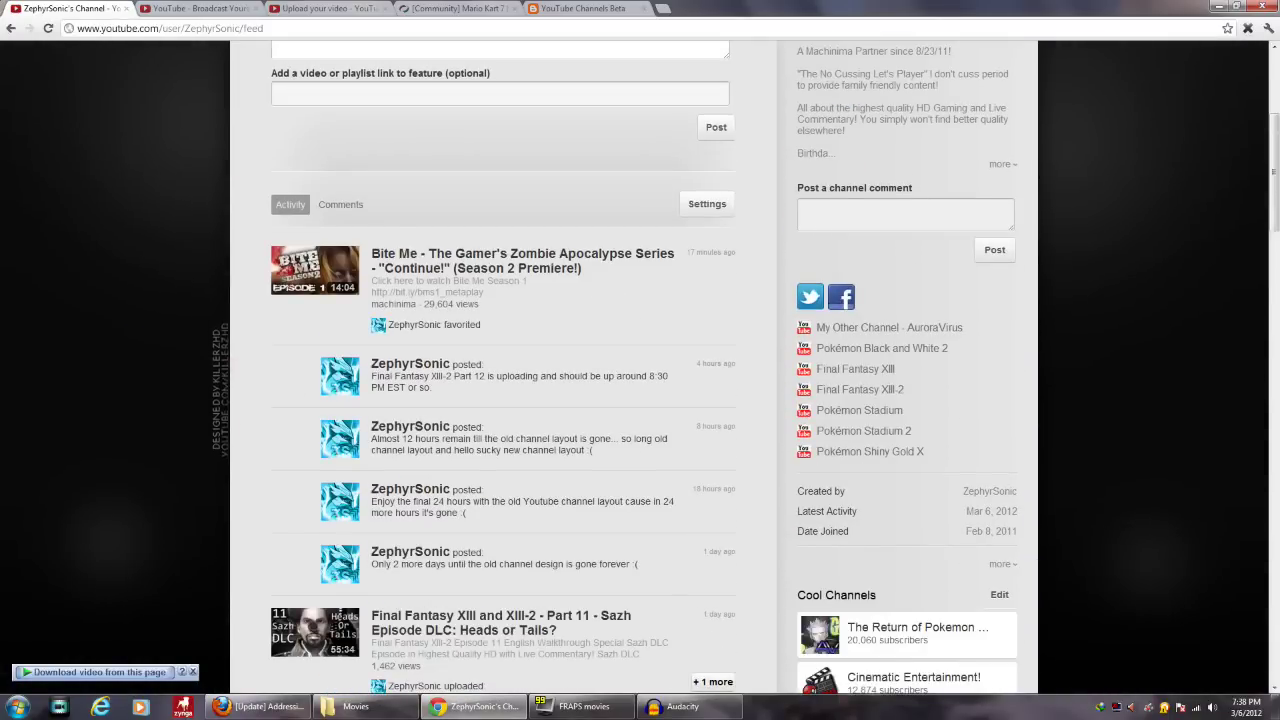
pyautogui.scroll(-3, 640, 380)
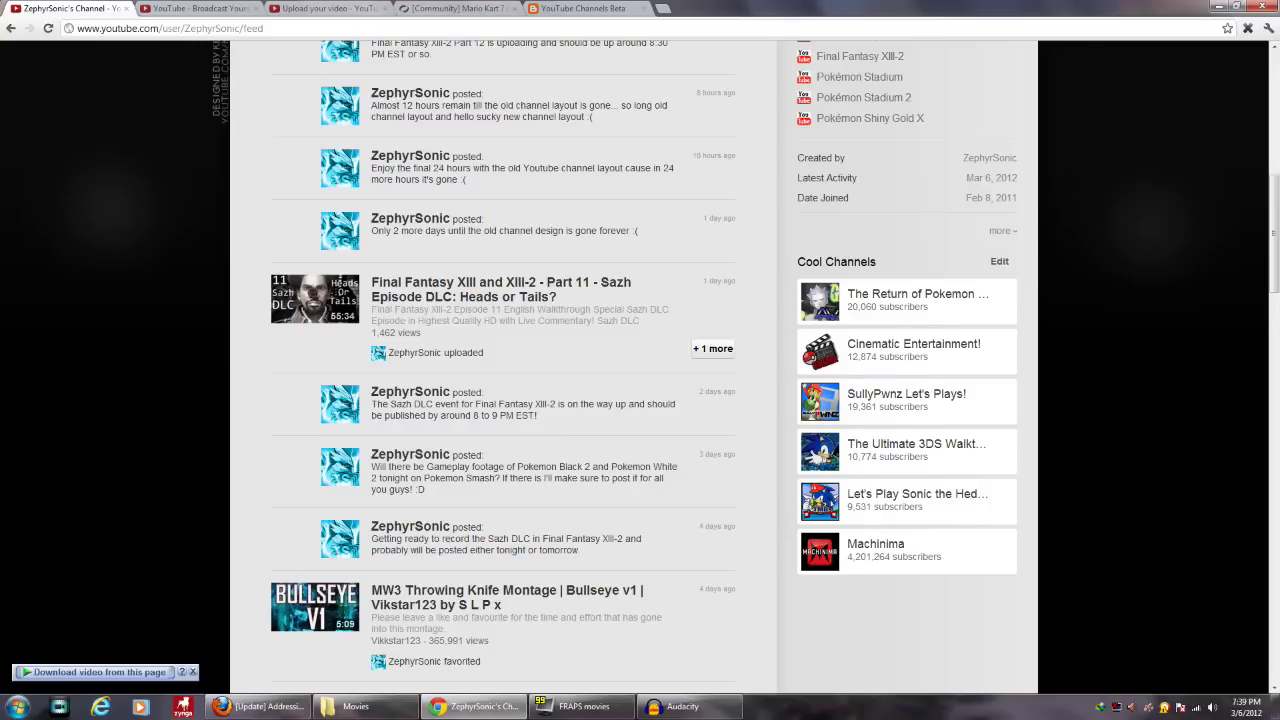
# - Return to the Post to feed area and put the cursor in the optional video or playlist link field
pyautogui.scroll(7, 640, 368)
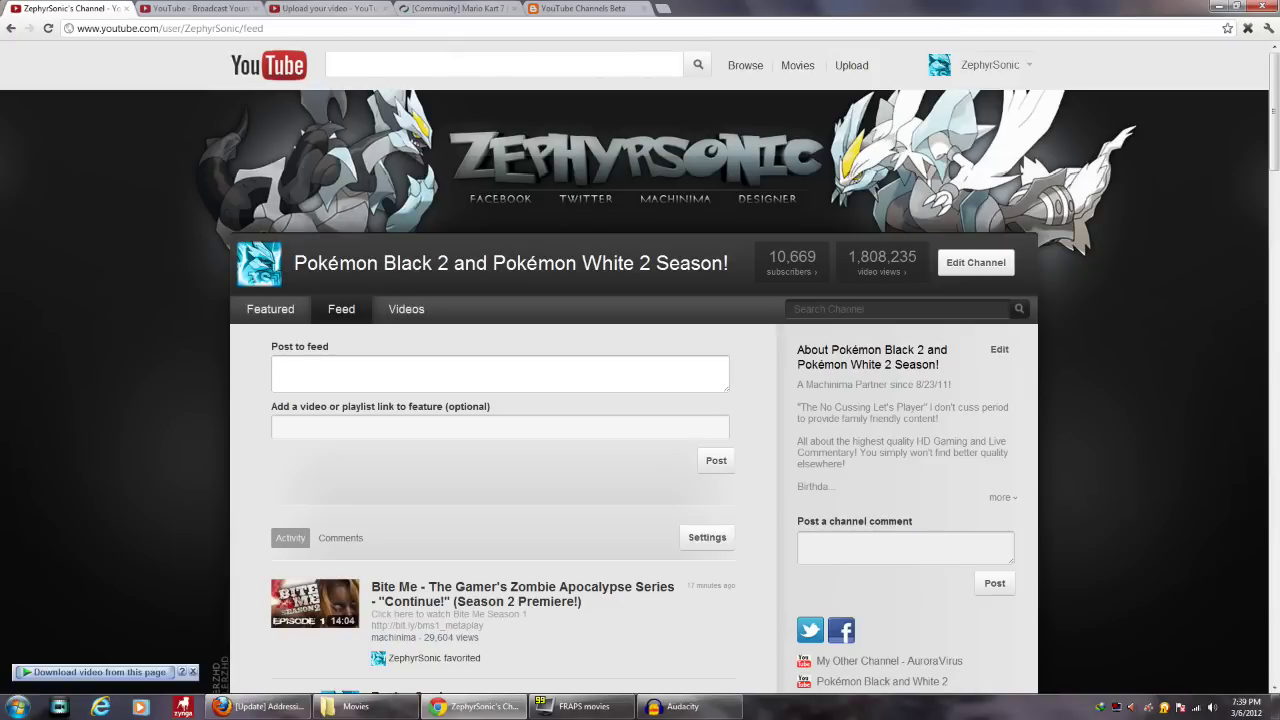
pyautogui.click(500, 427)
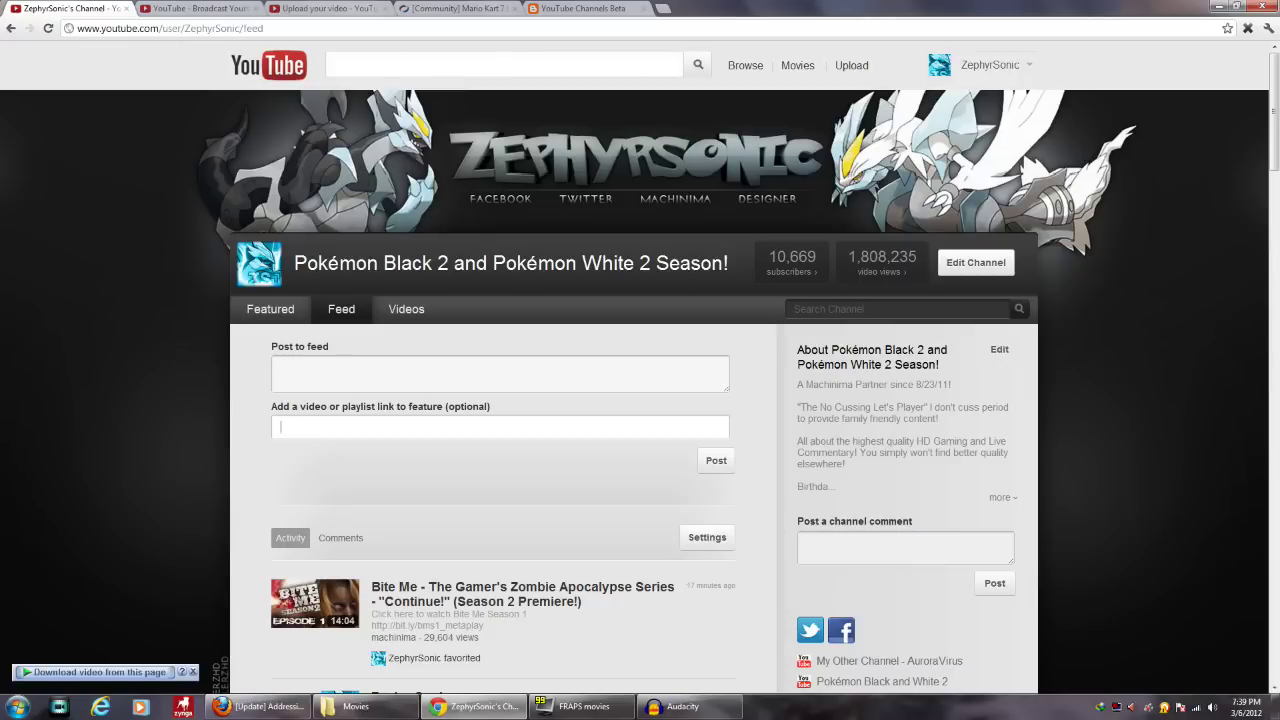
pyautogui.scroll(-3, 640, 400)
pyautogui.scroll(3, 640, 400)
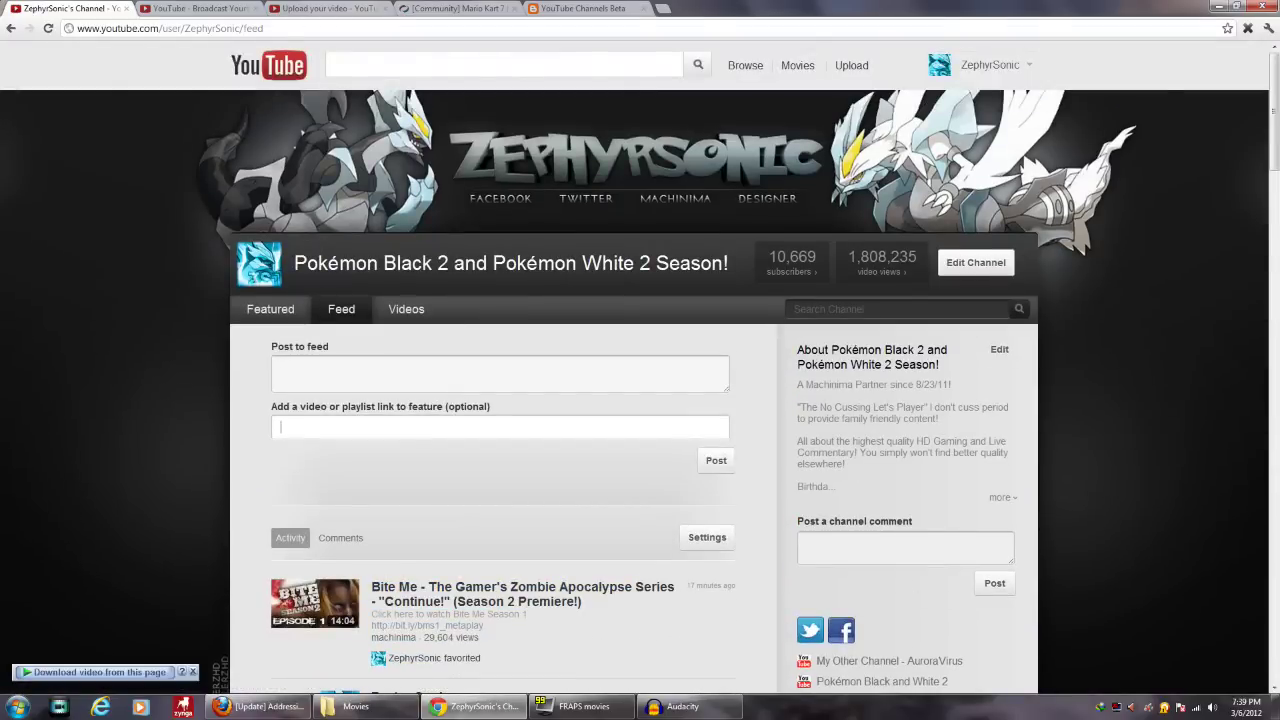
# - Open the channel's Videos page and look through its uploaded videos and the Events section
pyautogui.click(406, 309)
pyautogui.scroll(-2, 640, 400)
pyautogui.scroll(2, 640, 400)
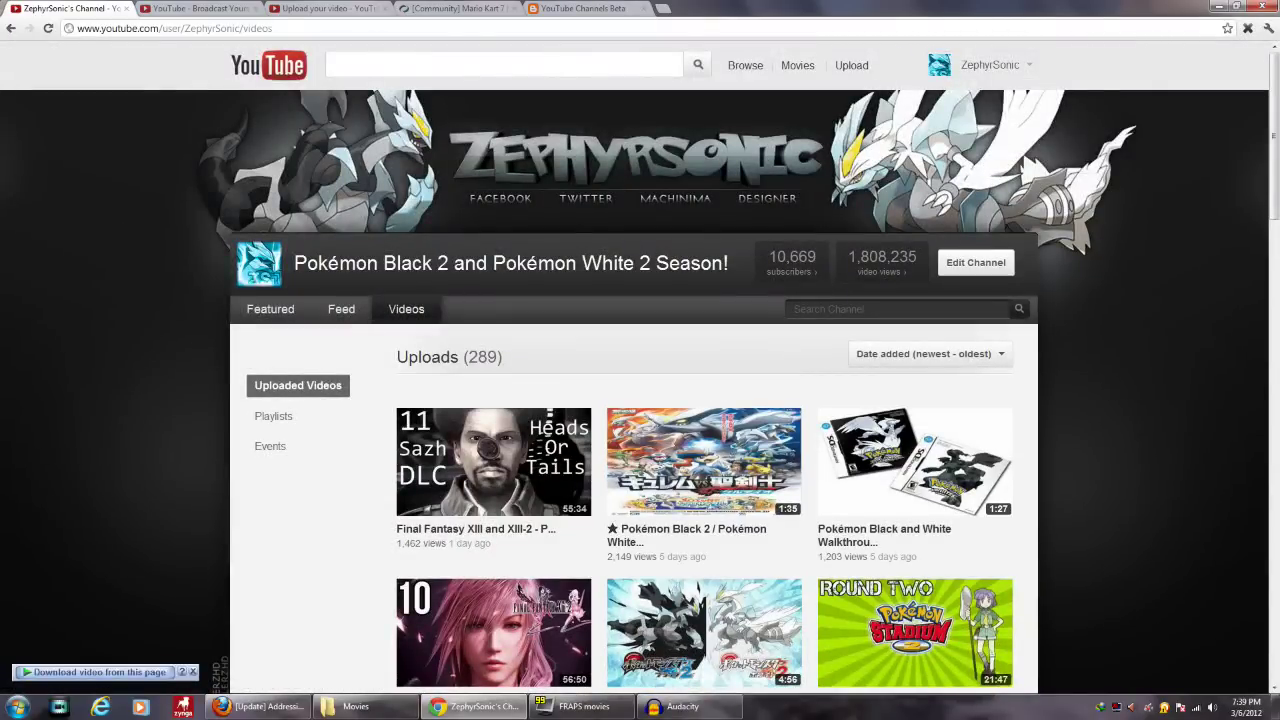
pyautogui.scroll(-5, 640, 400)
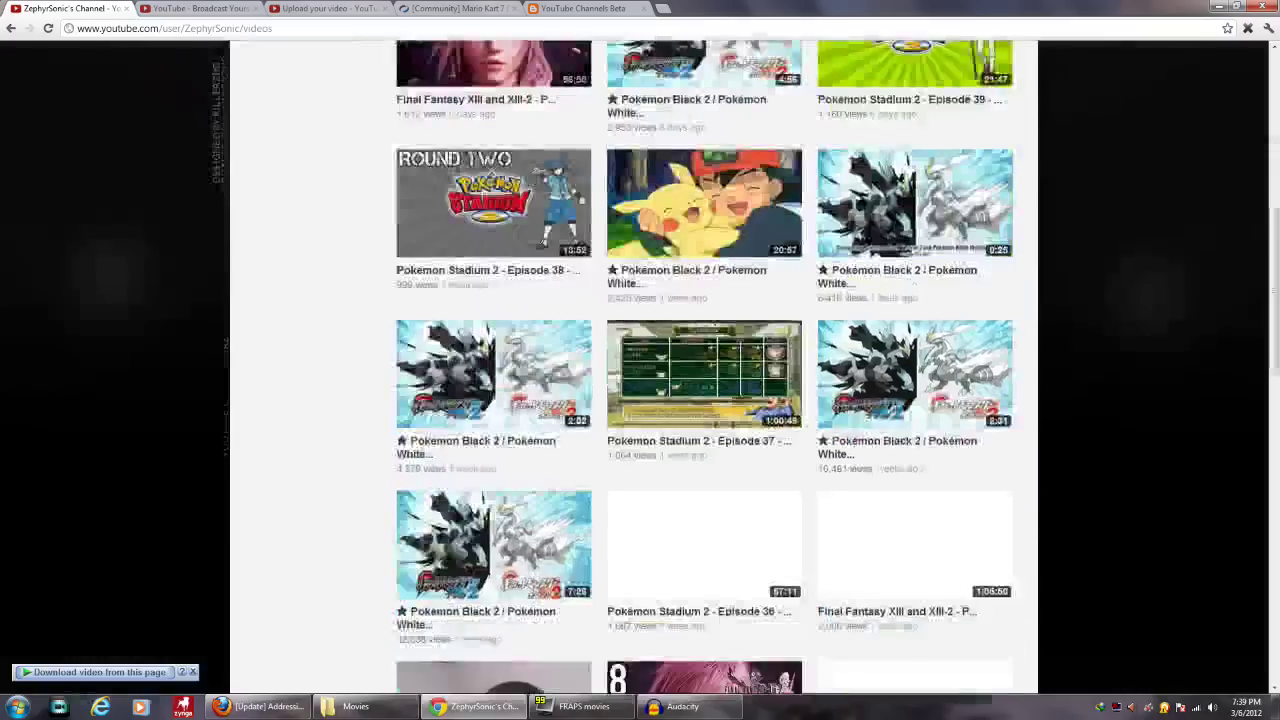
pyautogui.scroll(5, 640, 400)
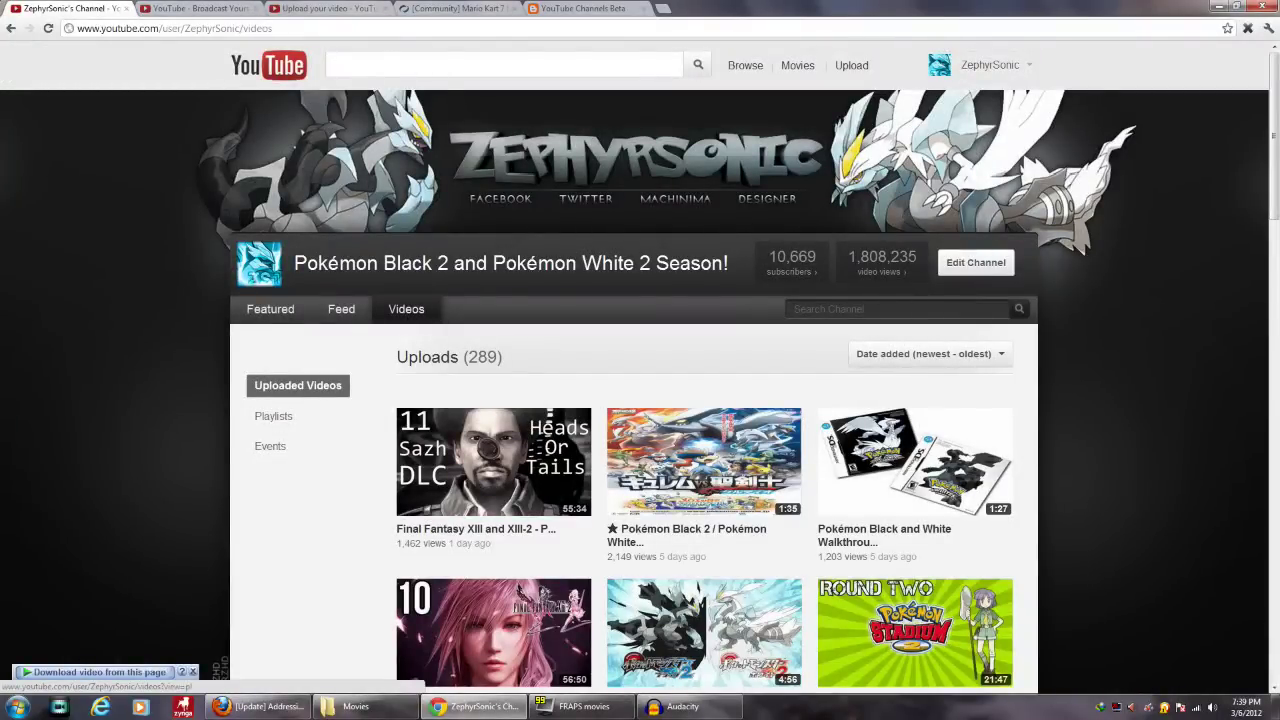
pyautogui.click(298, 385)
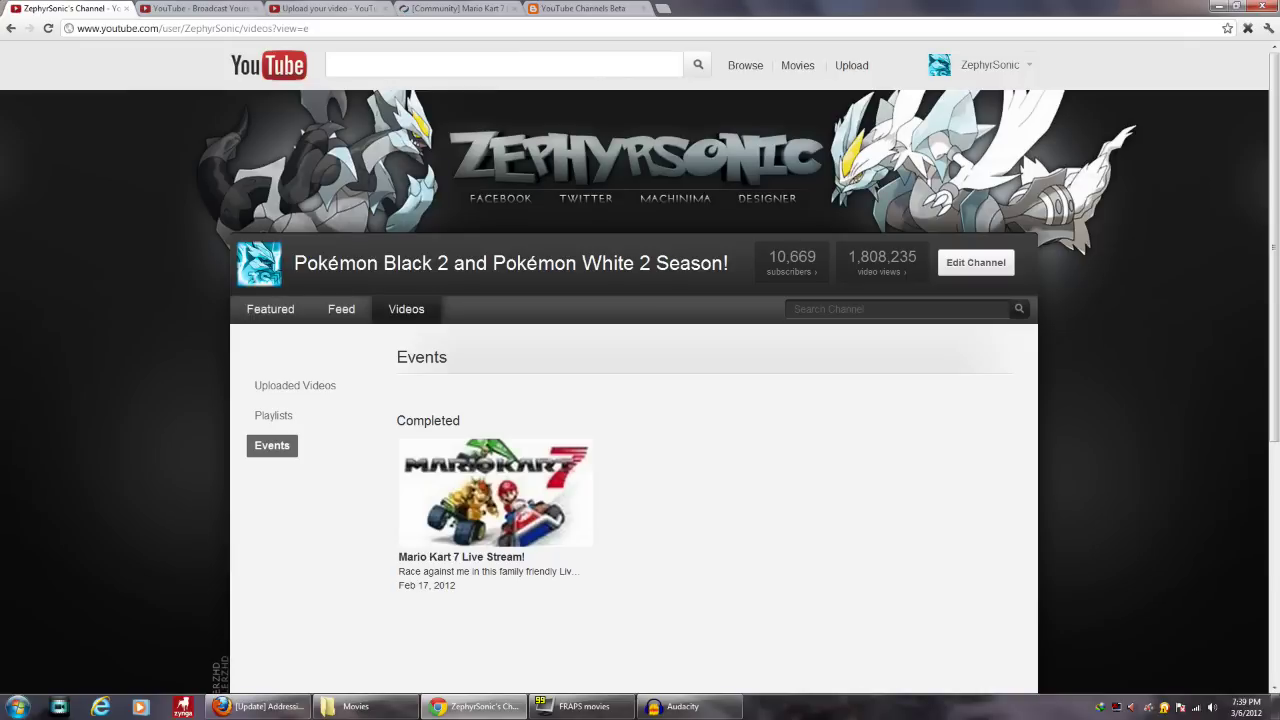
# - Return to the channel's Feed page and look over its activity list and posting box again
pyautogui.click(341, 309)
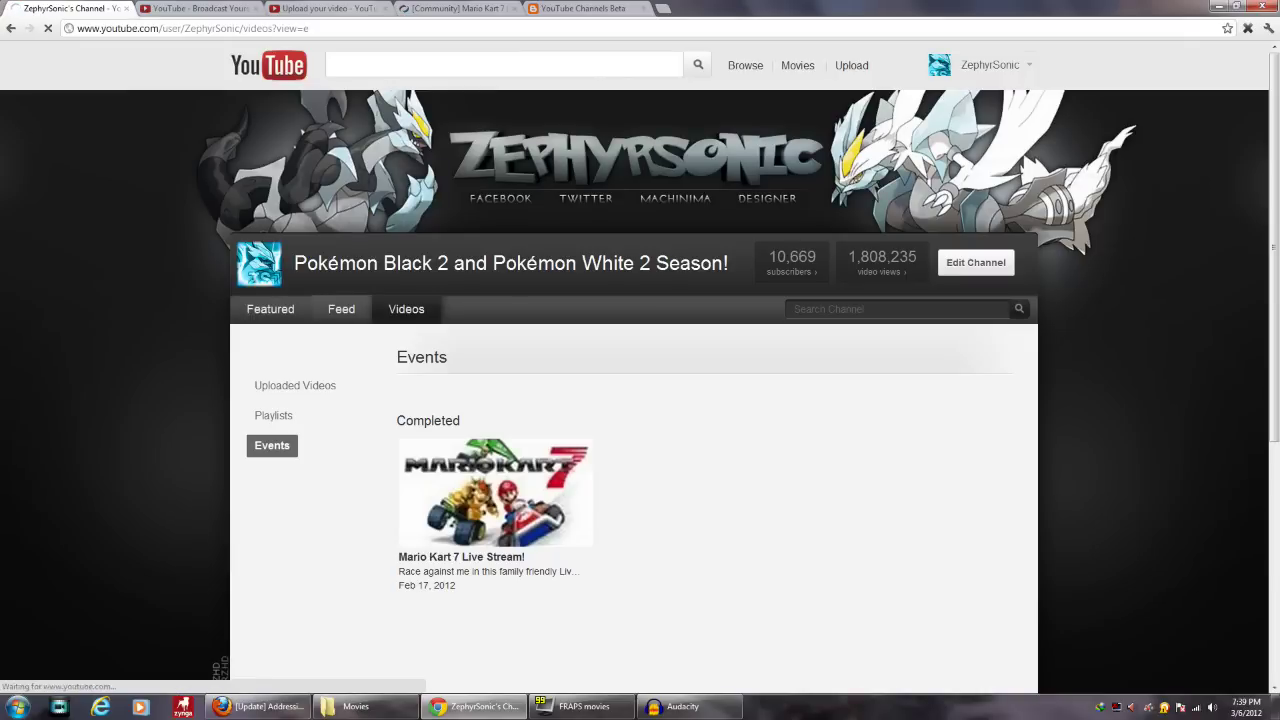
pyautogui.scroll(-3, 640, 370)
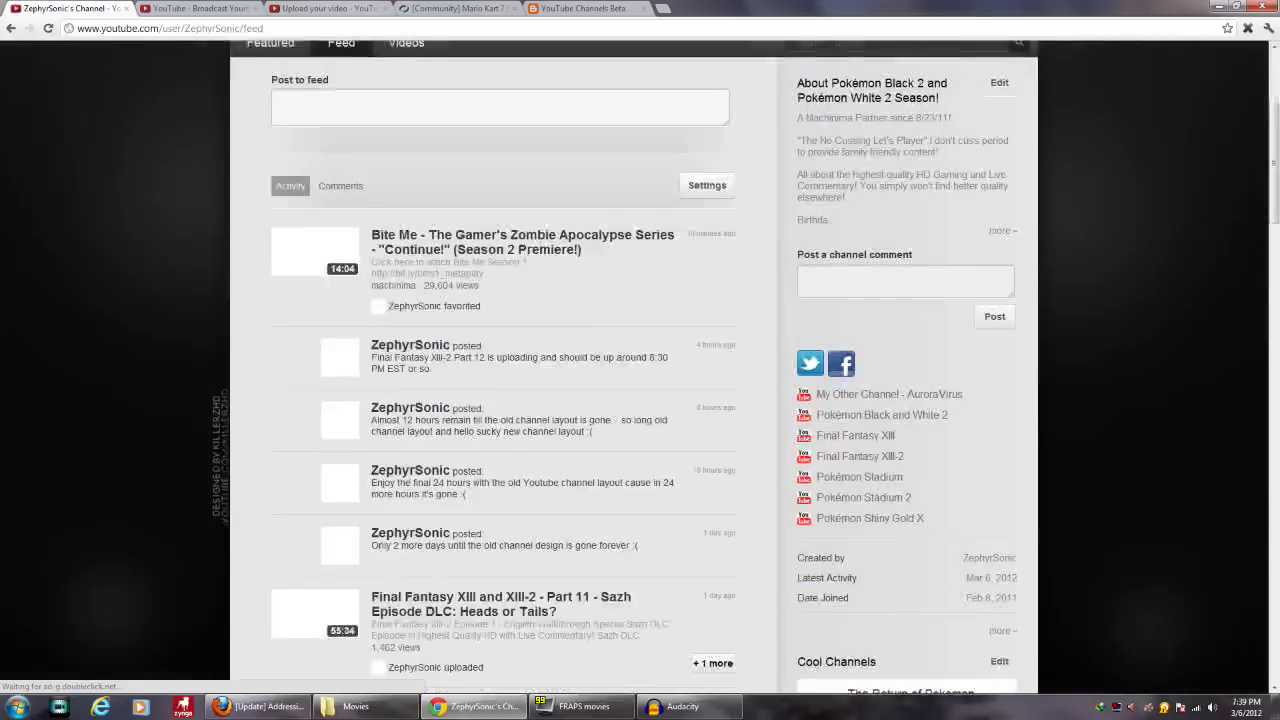
pyautogui.scroll(-5, 640, 370)
pyautogui.scroll(-3, 640, 370)
pyautogui.scroll(10, 640, 370)
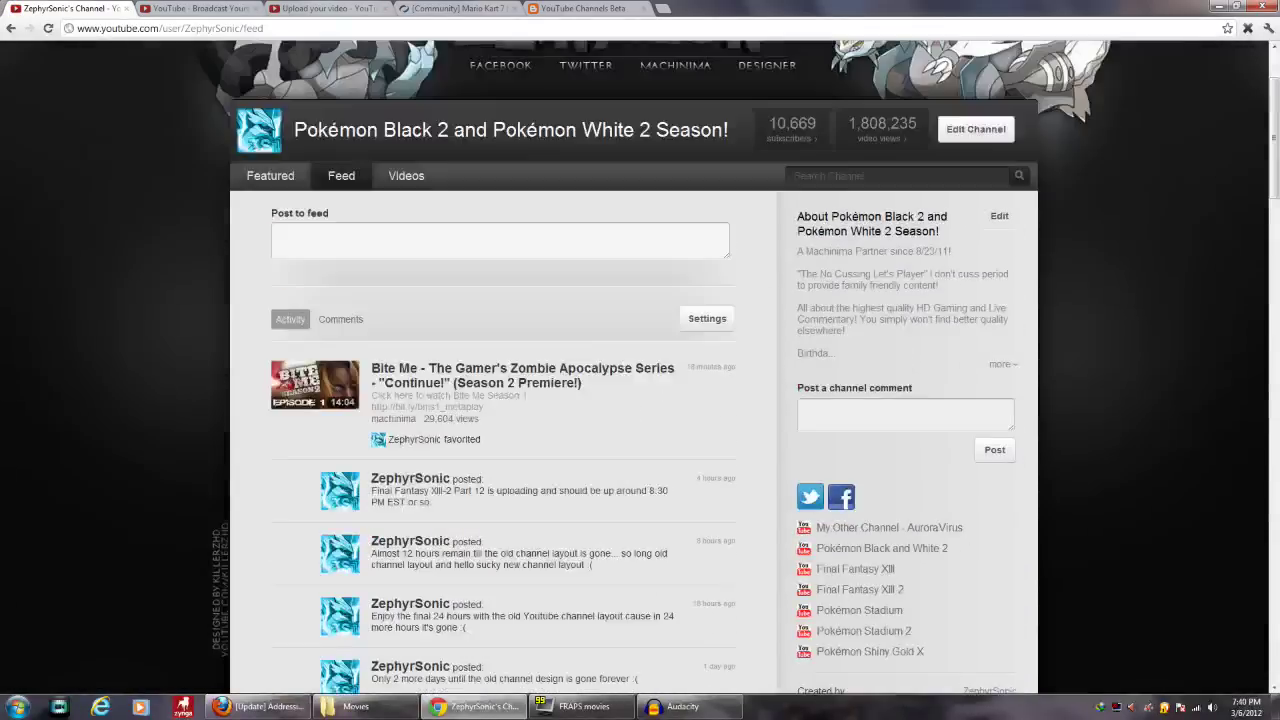
pyautogui.scroll(-2, 640, 370)
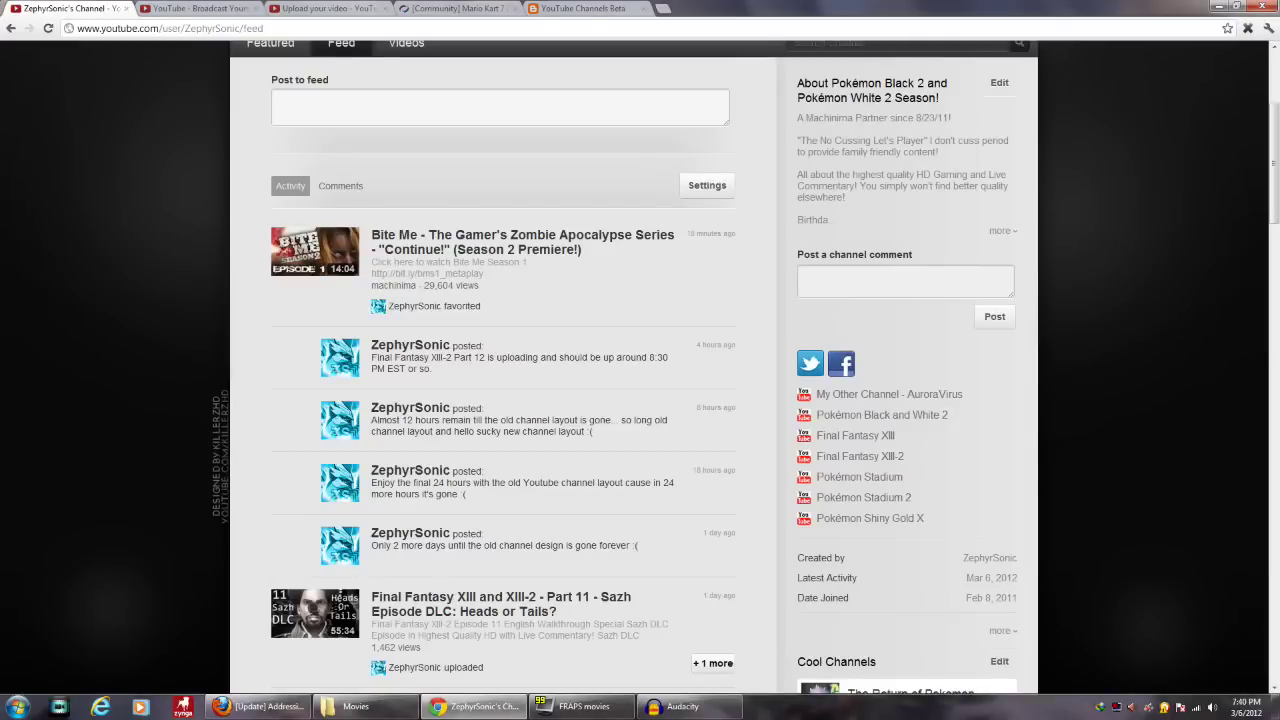
pyautogui.scroll(3, 640, 370)
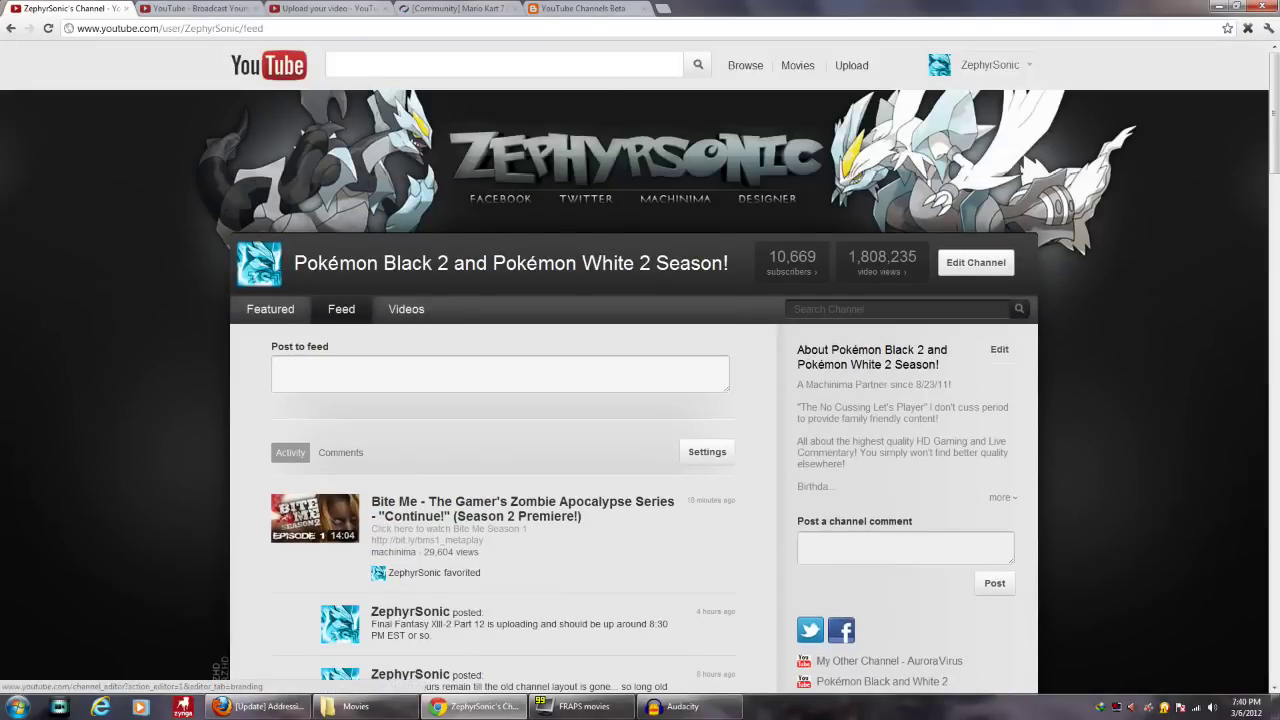
# - Reopen the channel editor, review the Appearance settings against the template preview and put the cursor in the image map code field
pyautogui.click(975, 262)
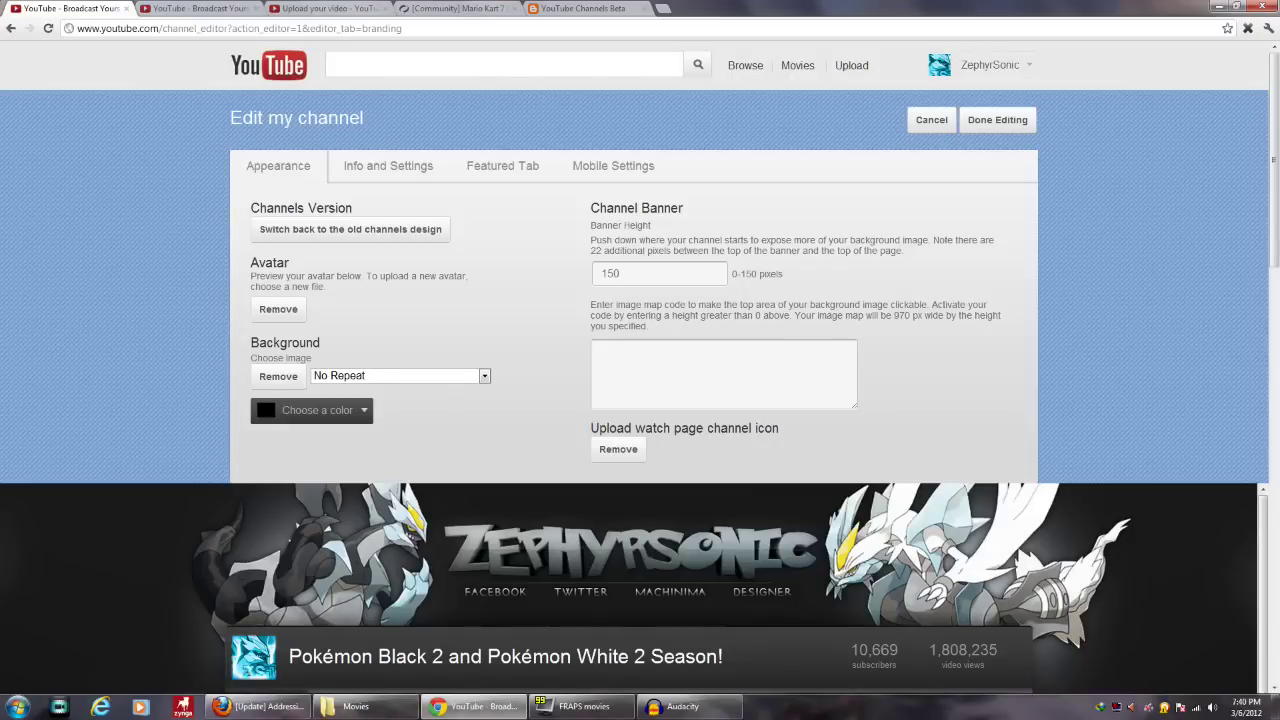
pyautogui.scroll(-2, 640, 380)
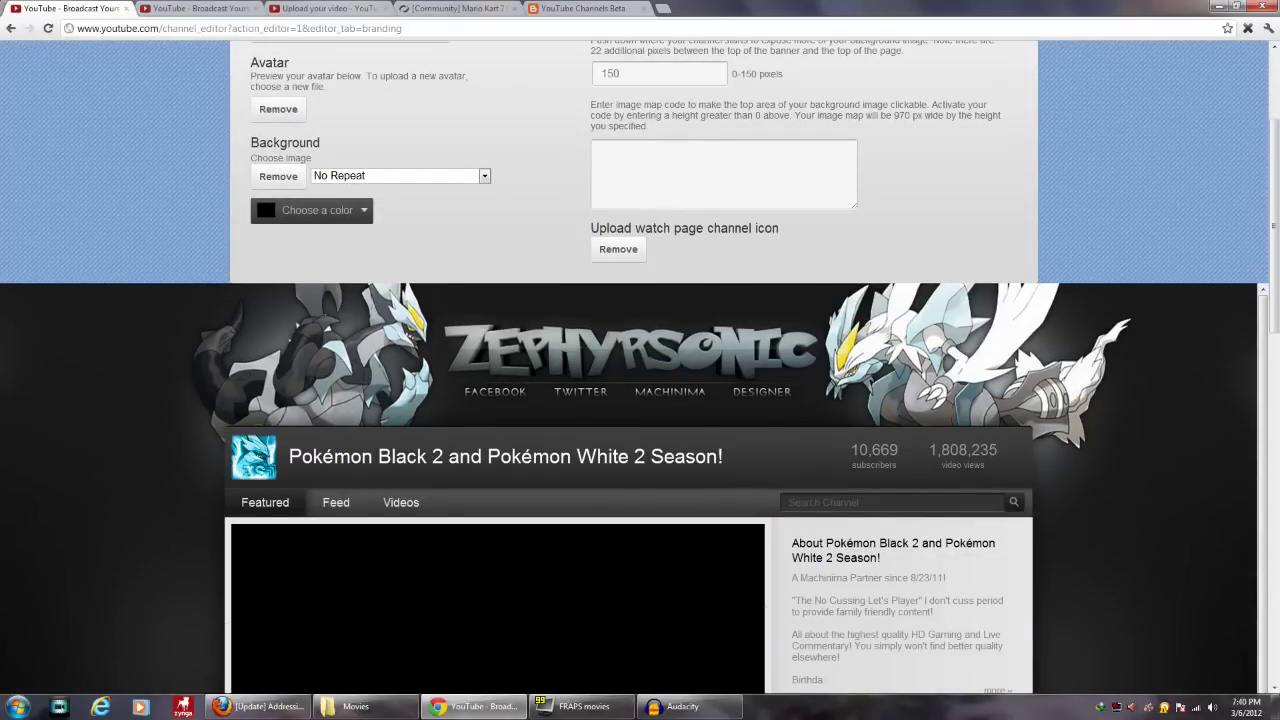
pyautogui.scroll(-2, 640, 380)
pyautogui.scroll(2, 640, 380)
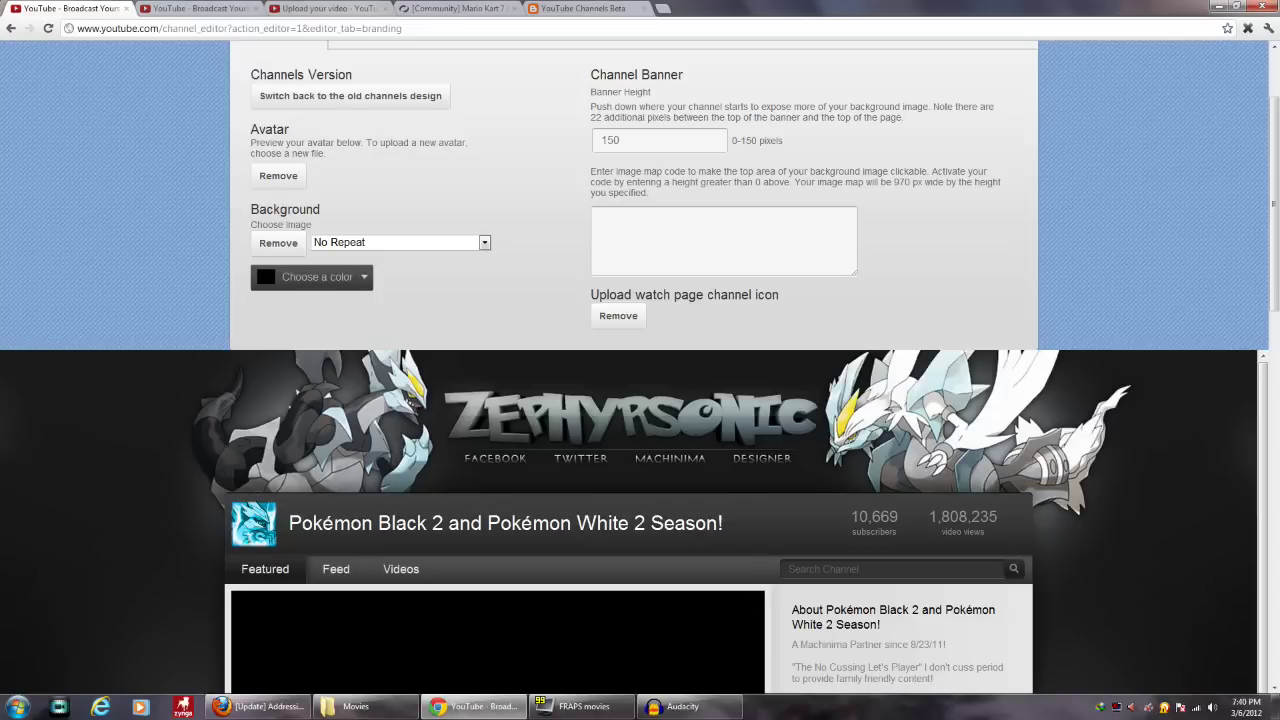
pyautogui.scroll(-2, 640, 380)
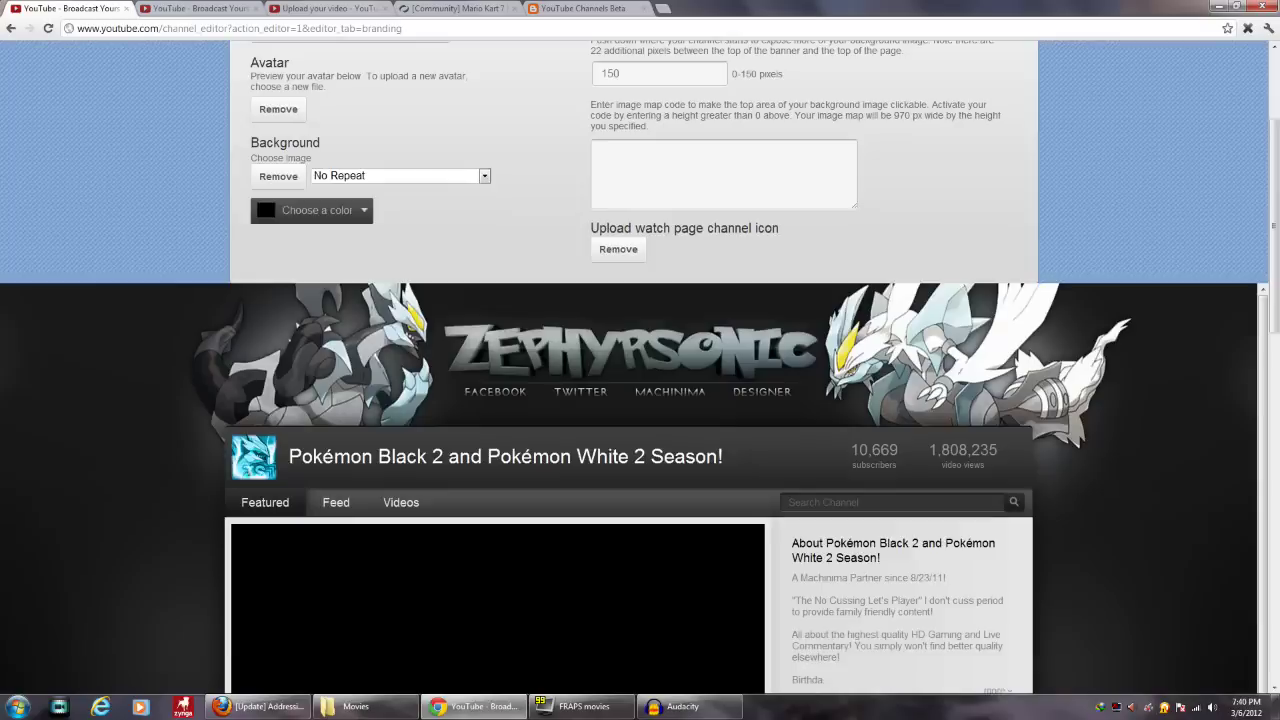
pyautogui.scroll(3, 640, 380)
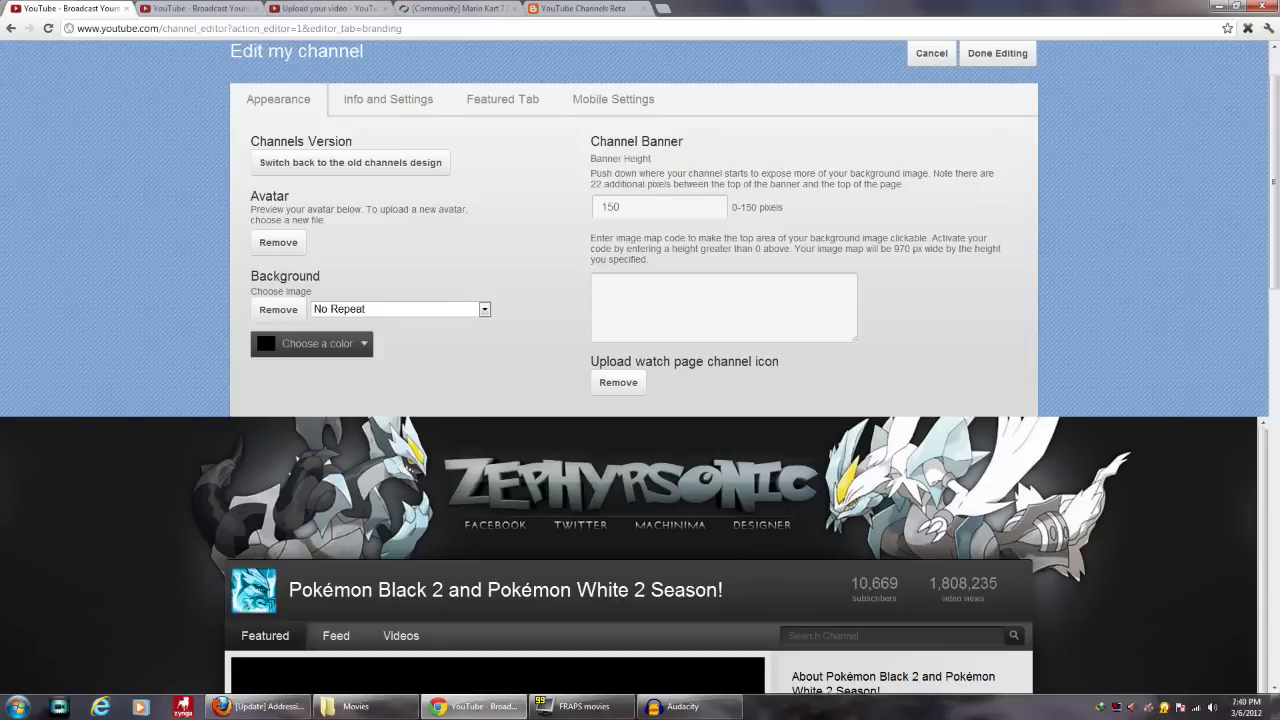
pyautogui.click(599, 284)
pyautogui.scroll(1, 640, 360)
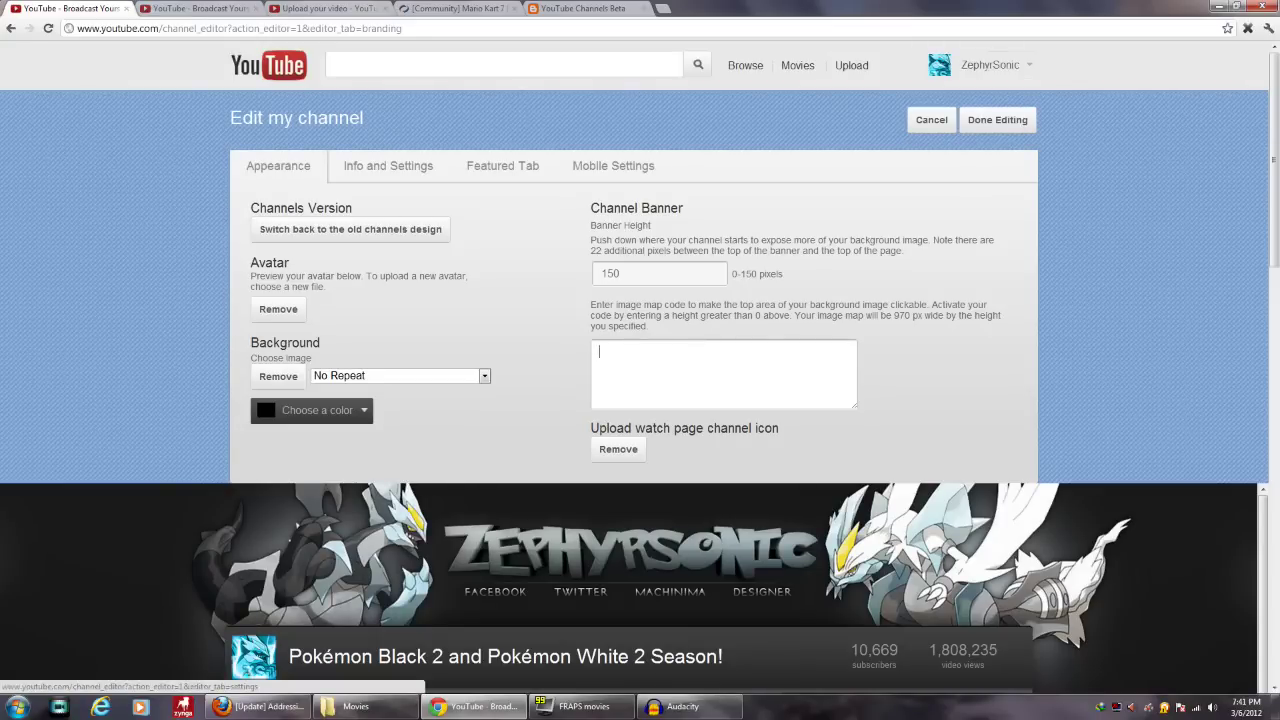
# - Open the channel's Info and Settings and review the title, description, tags and advanced fields against the template preview
pyautogui.click(388, 166)
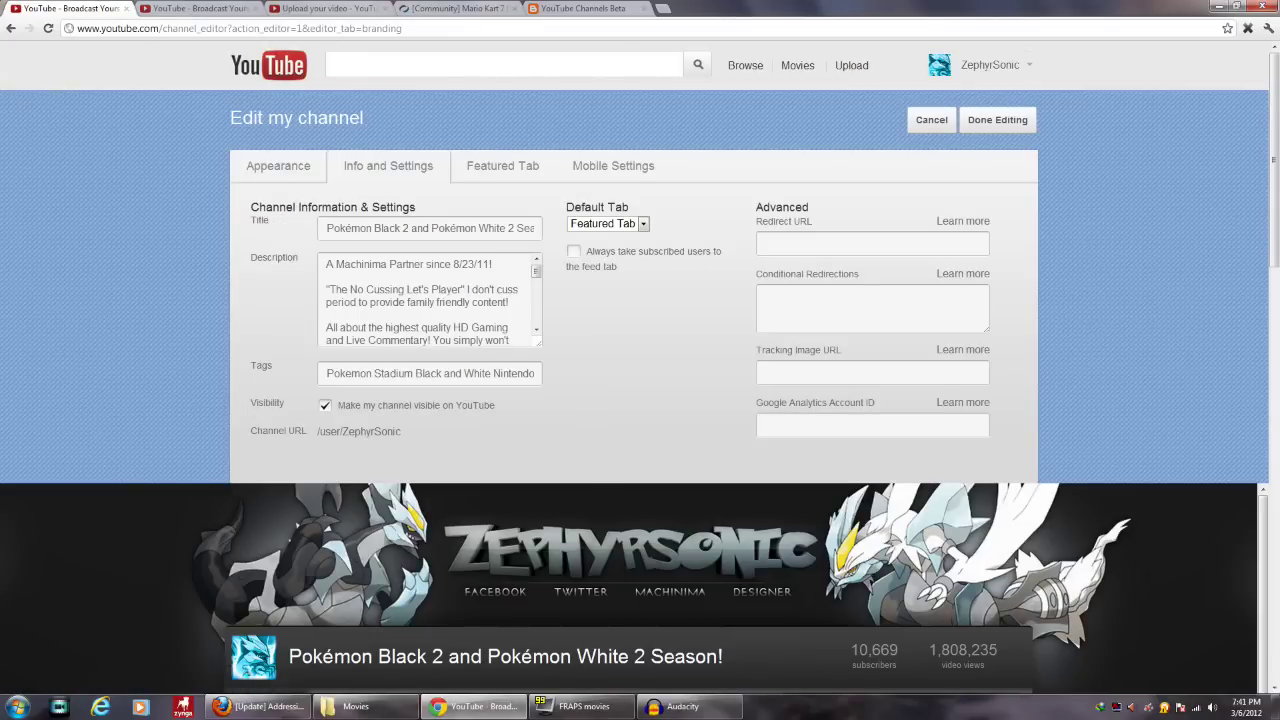
pyautogui.moveTo(370, 228); pyautogui.dragTo(536, 228)
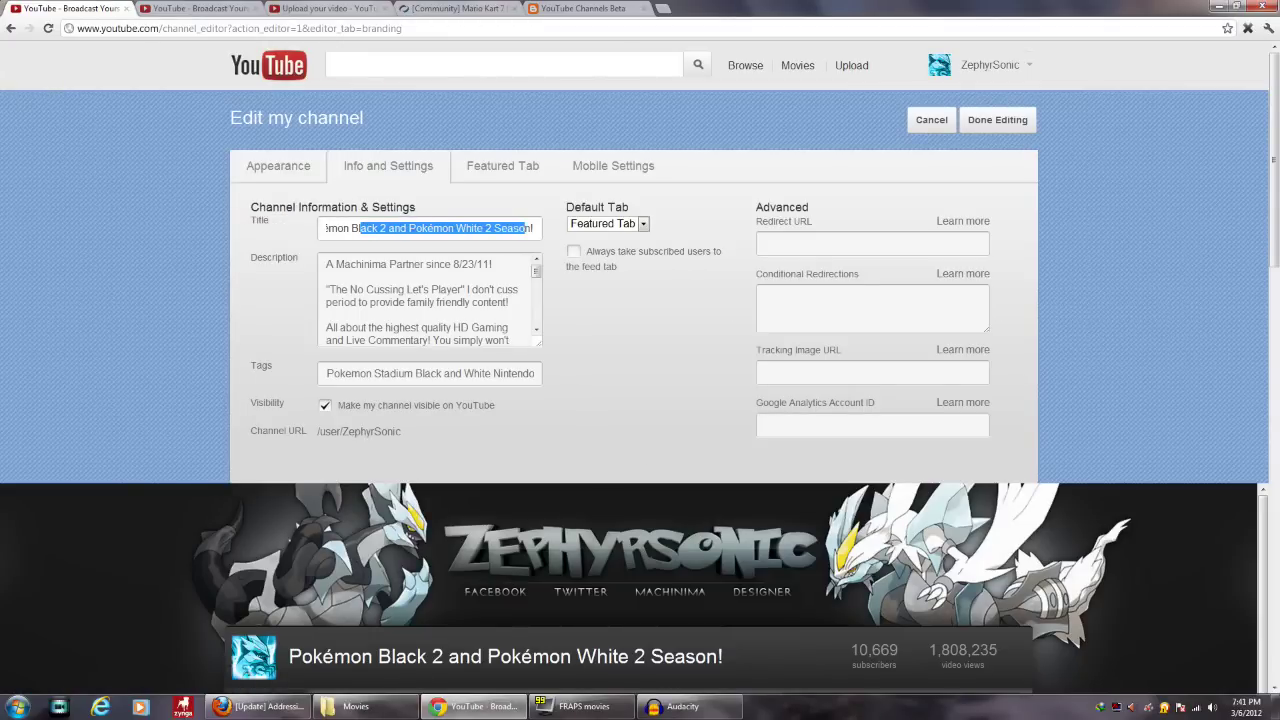
pyautogui.scroll(-2, 536, 228)
pyautogui.scroll(2, 536, 228)
pyautogui.click(430, 300)
pyautogui.scroll(-3, 430, 300)
pyautogui.scroll(-2, 430, 300)
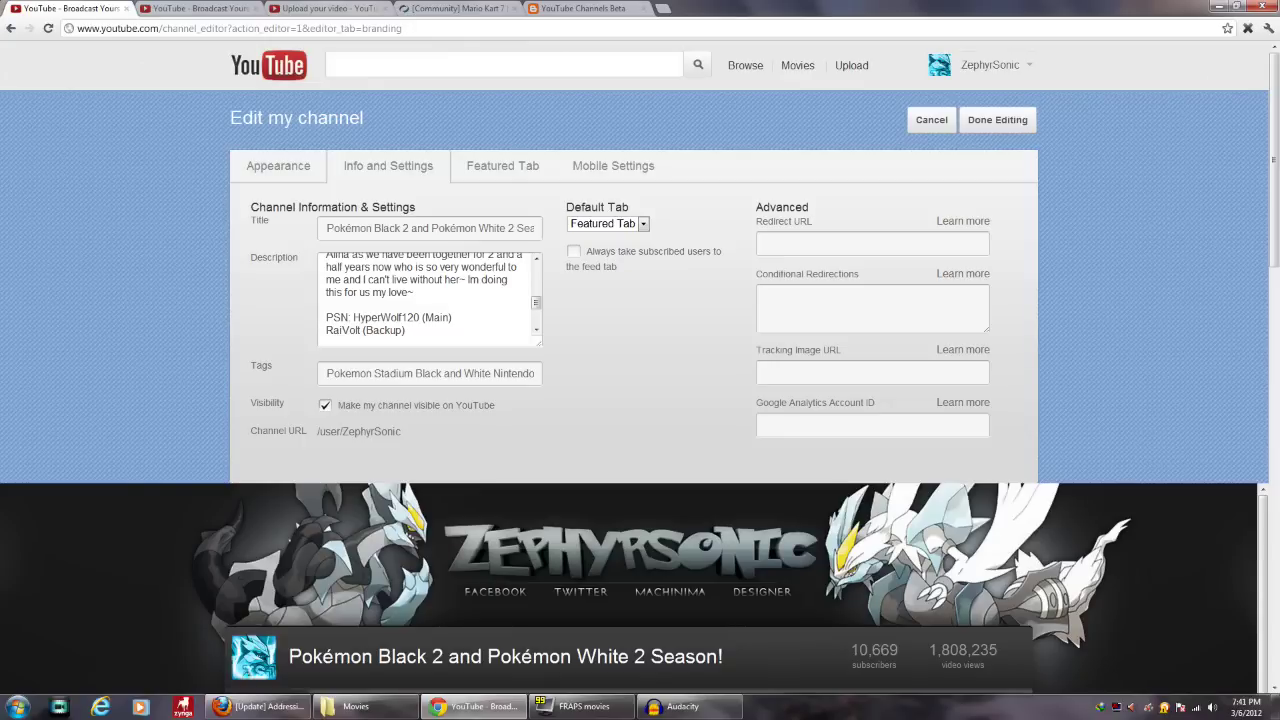
pyautogui.scroll(-1, 640, 370)
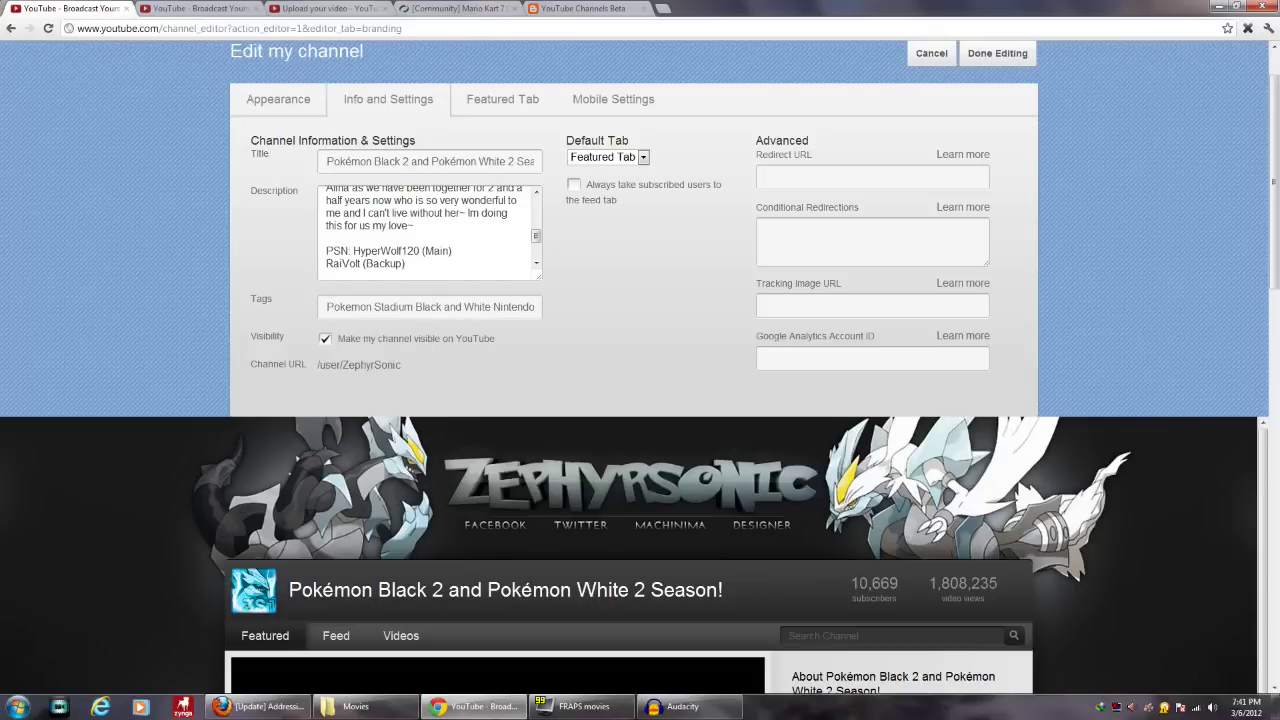
pyautogui.scroll(-2, 640, 360)
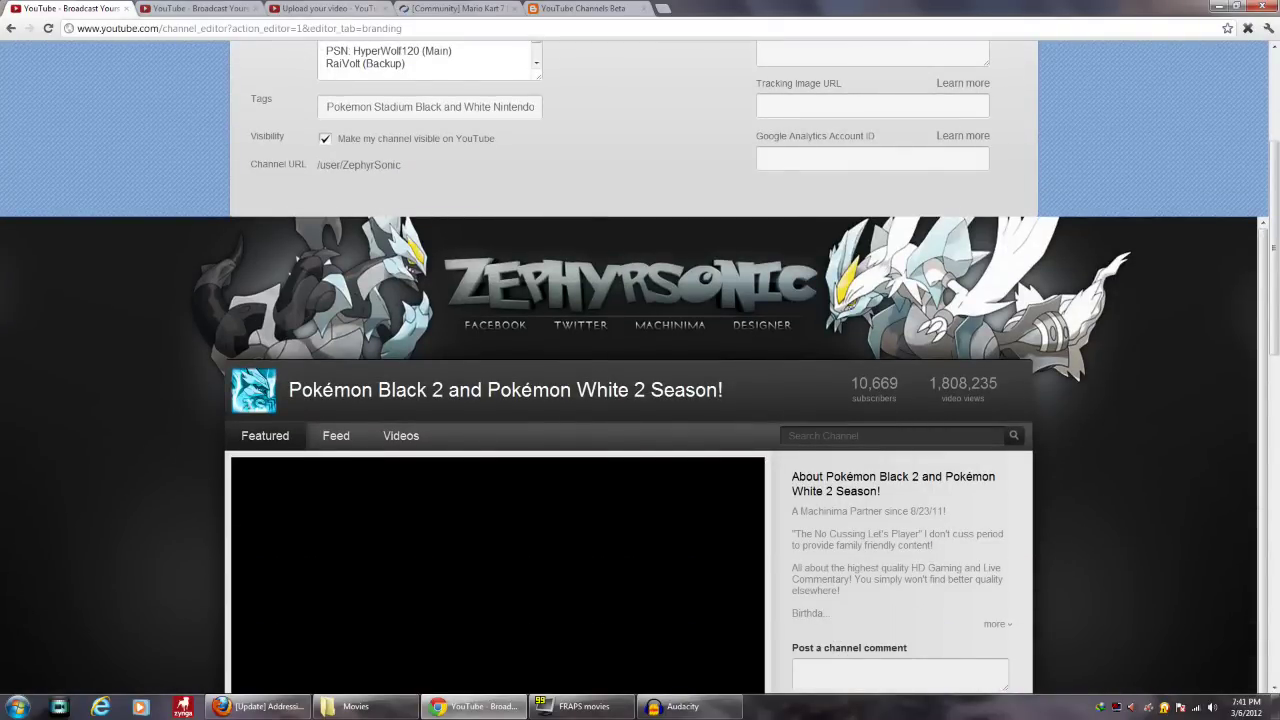
pyautogui.scroll(3, 640, 360)
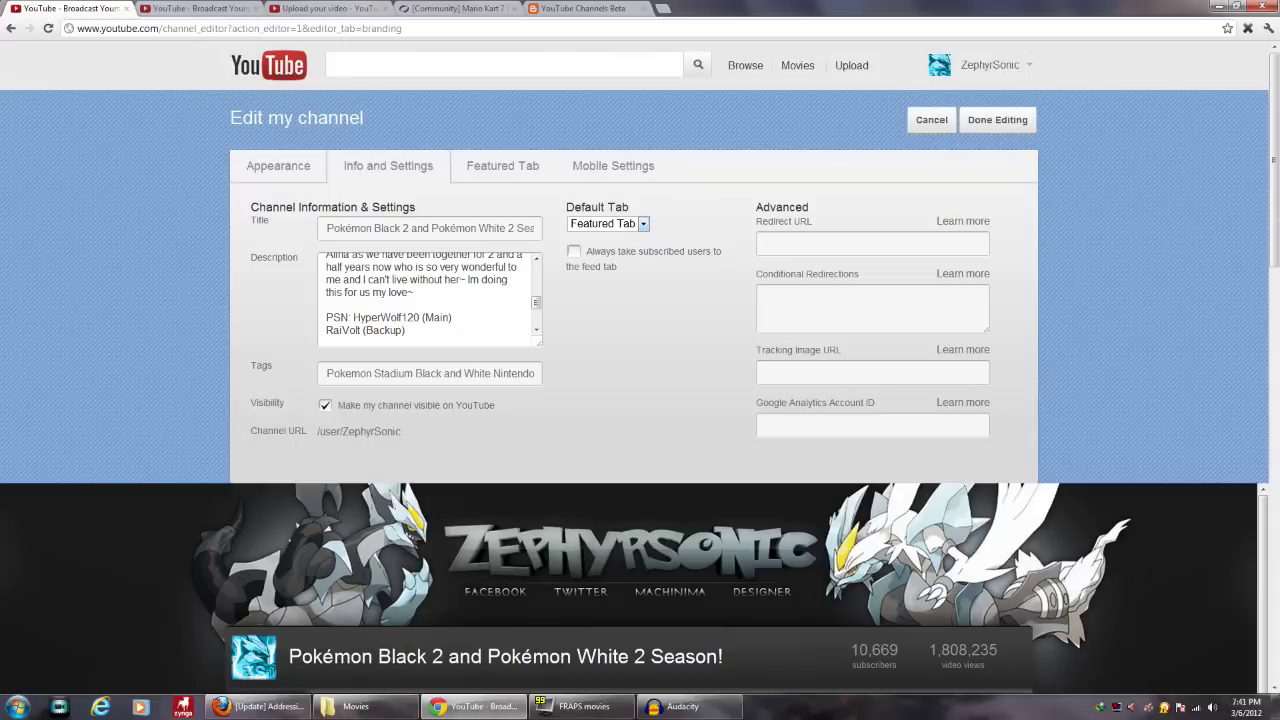
# - Look through the Default Tab choices and compare them with the Featured, Feed and Videos pages in the preview
pyautogui.click(607, 223)
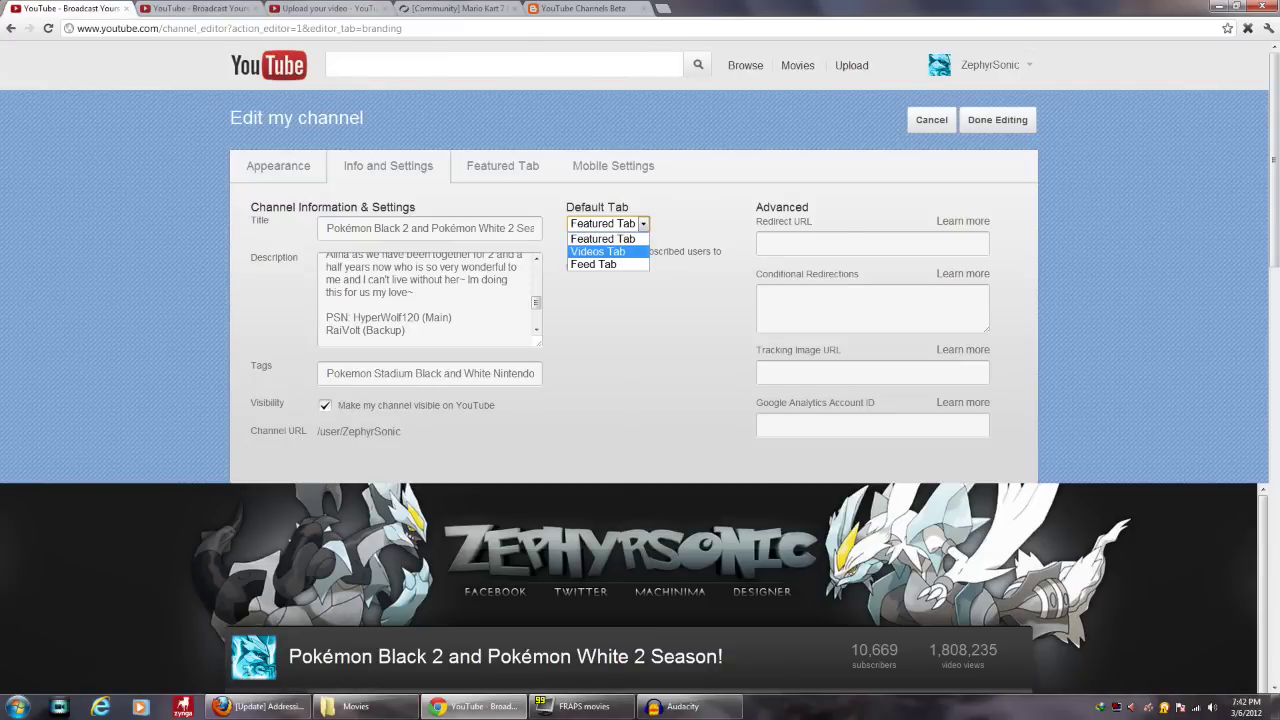
pyautogui.scroll(-3, 640, 370)
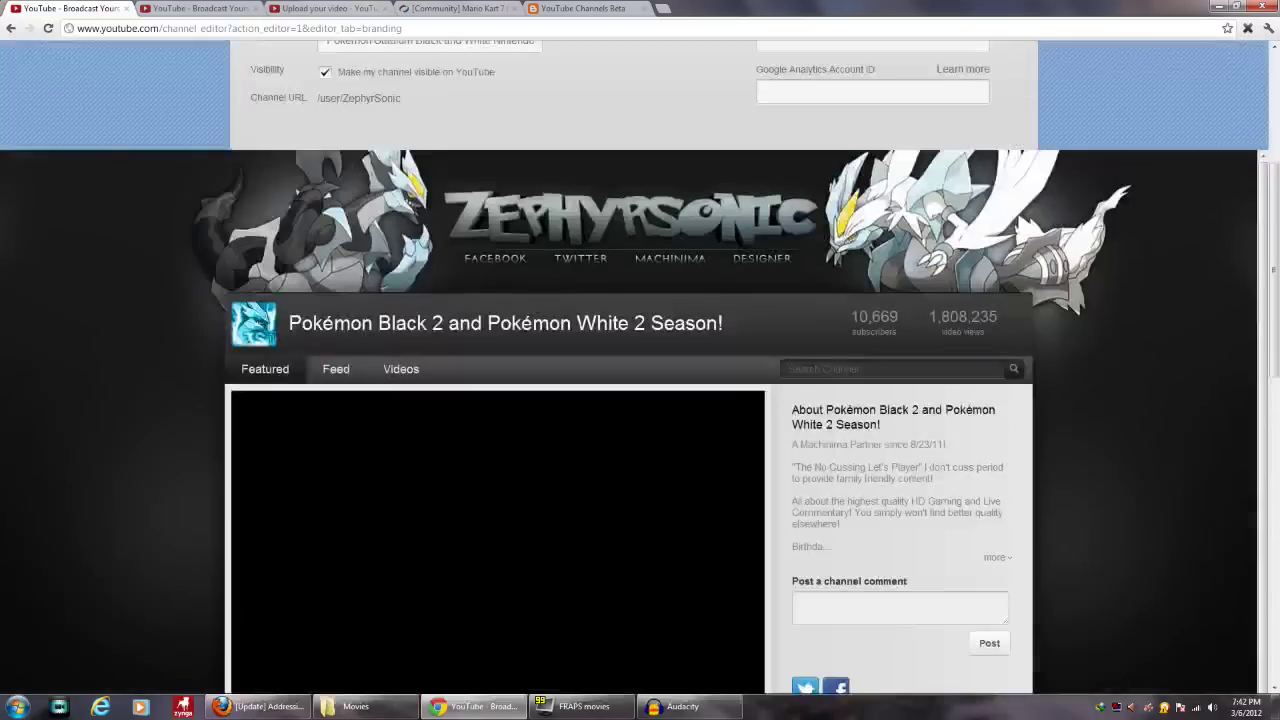
pyautogui.scroll(3, 640, 370)
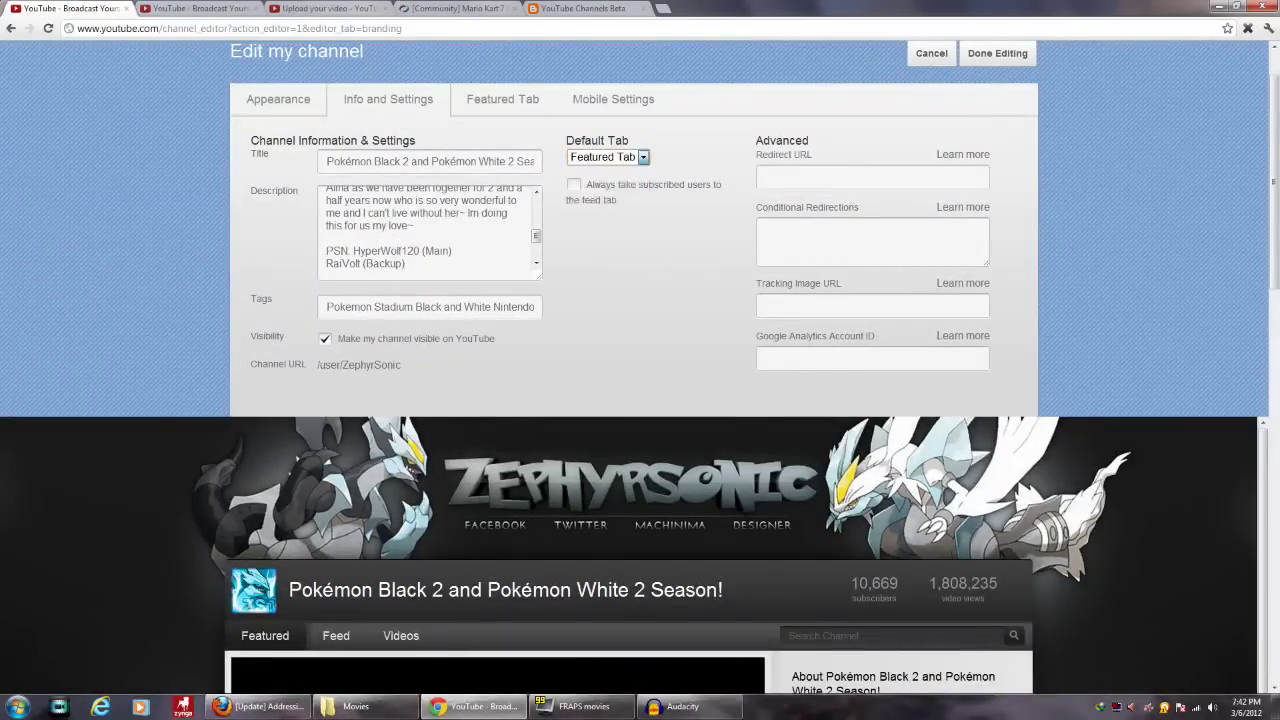
pyautogui.scroll(-5, 640, 370)
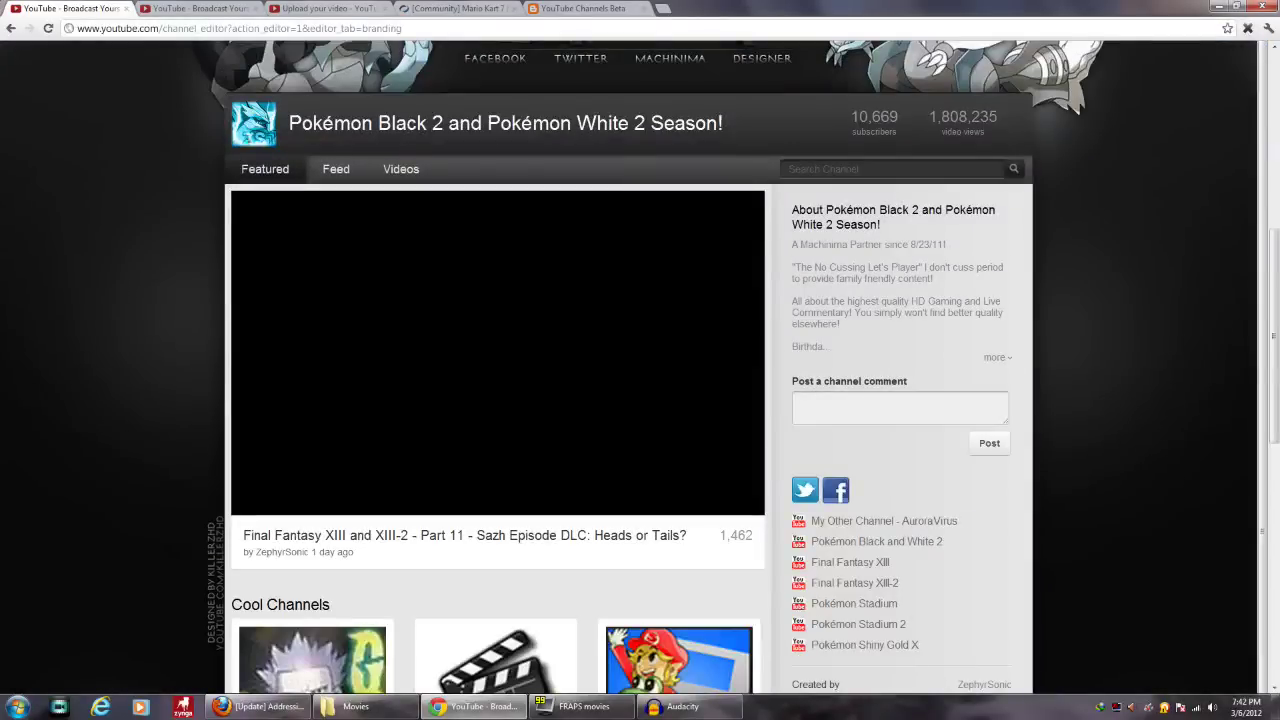
pyautogui.scroll(5, 640, 370)
# - Try Feed Tab as the channel's default tab, check the preview and set the default back to Featured Tab
pyautogui.click(608, 223)
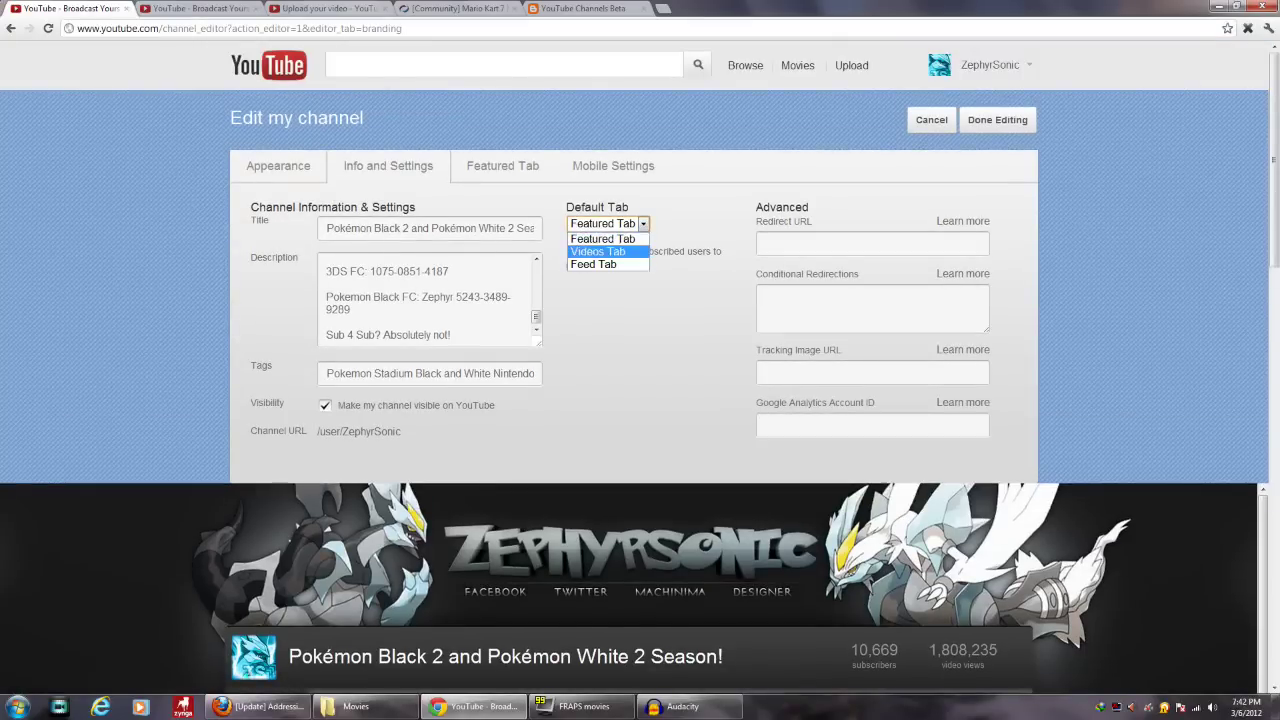
pyautogui.click(600, 263)
pyautogui.scroll(-2, 640, 370)
pyautogui.scroll(-1, 640, 370)
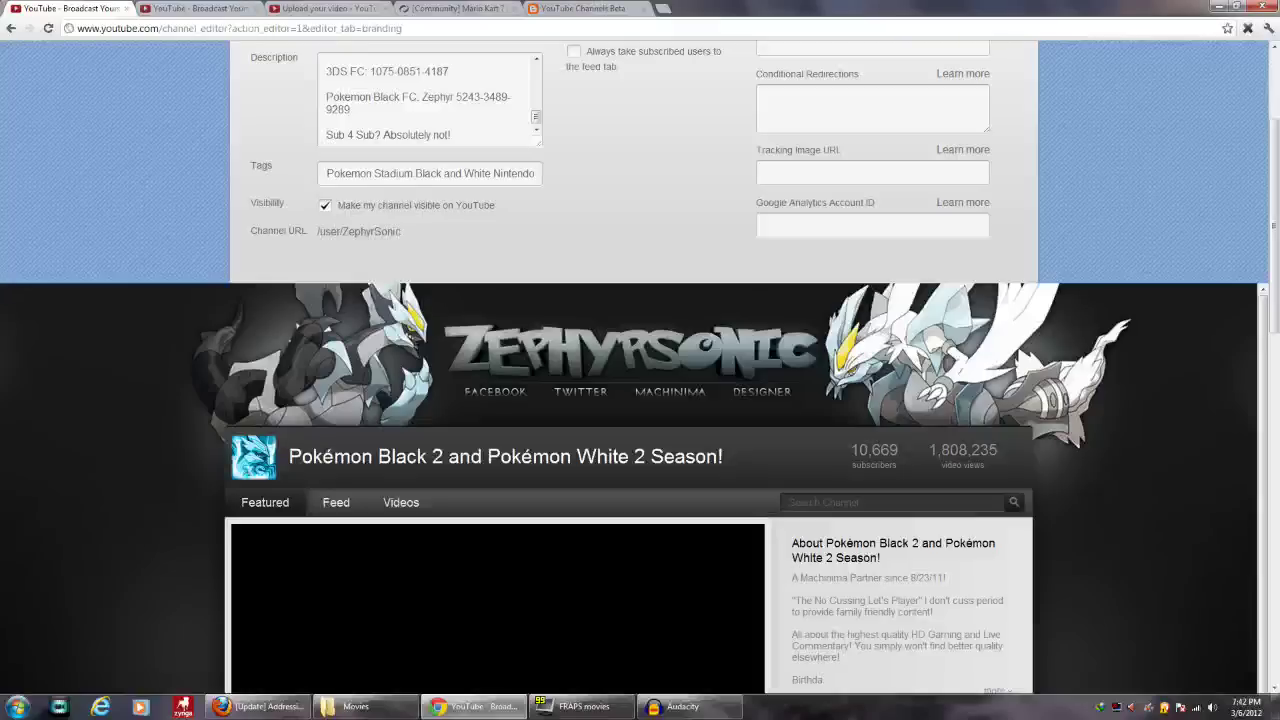
pyautogui.scroll(2, 640, 370)
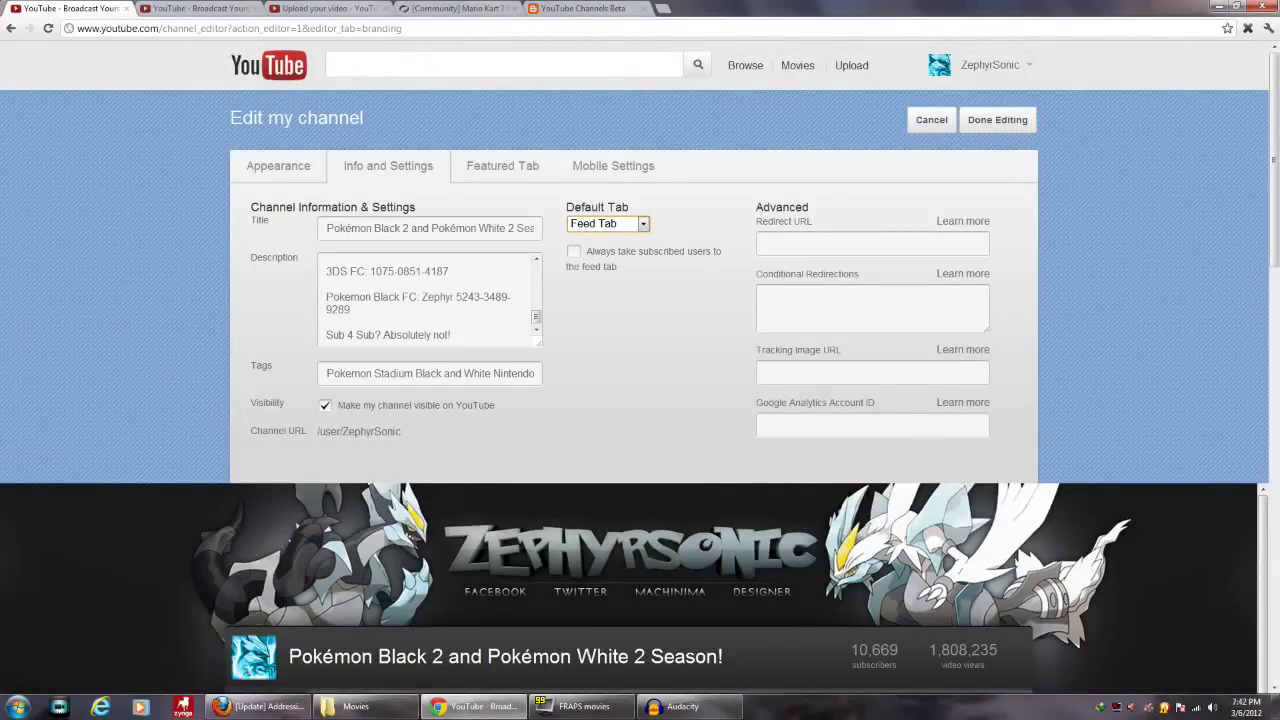
pyautogui.click(608, 223)
pyautogui.click(600, 237)
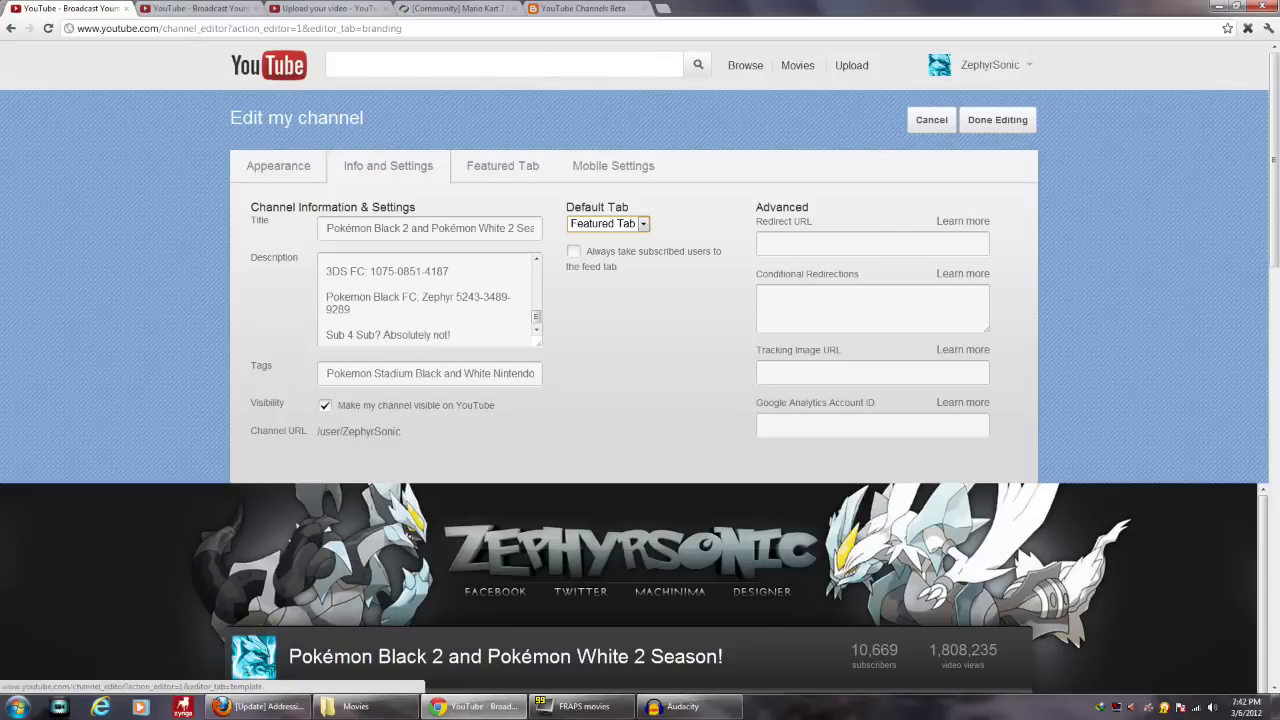
# - Open the Featured Tab settings and look over the available channel templates
pyautogui.click(502, 165)
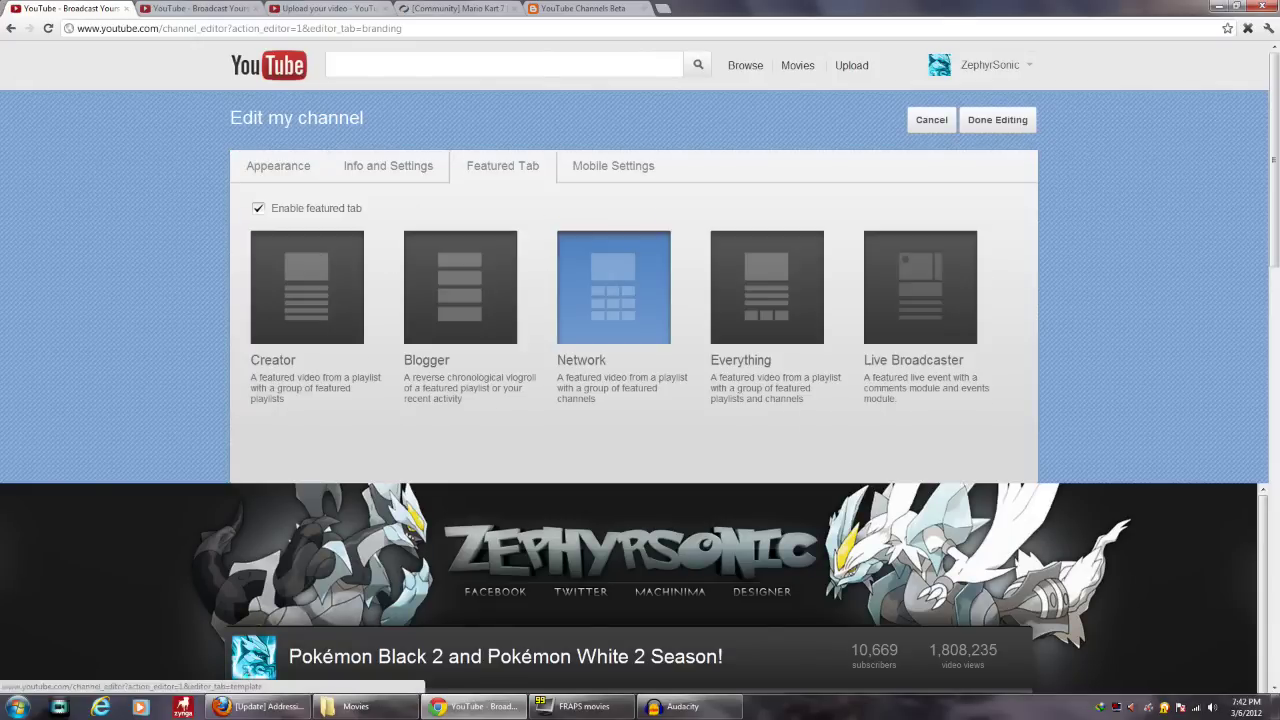
pyautogui.scroll(-3, 640, 400)
pyautogui.scroll(3, 640, 400)
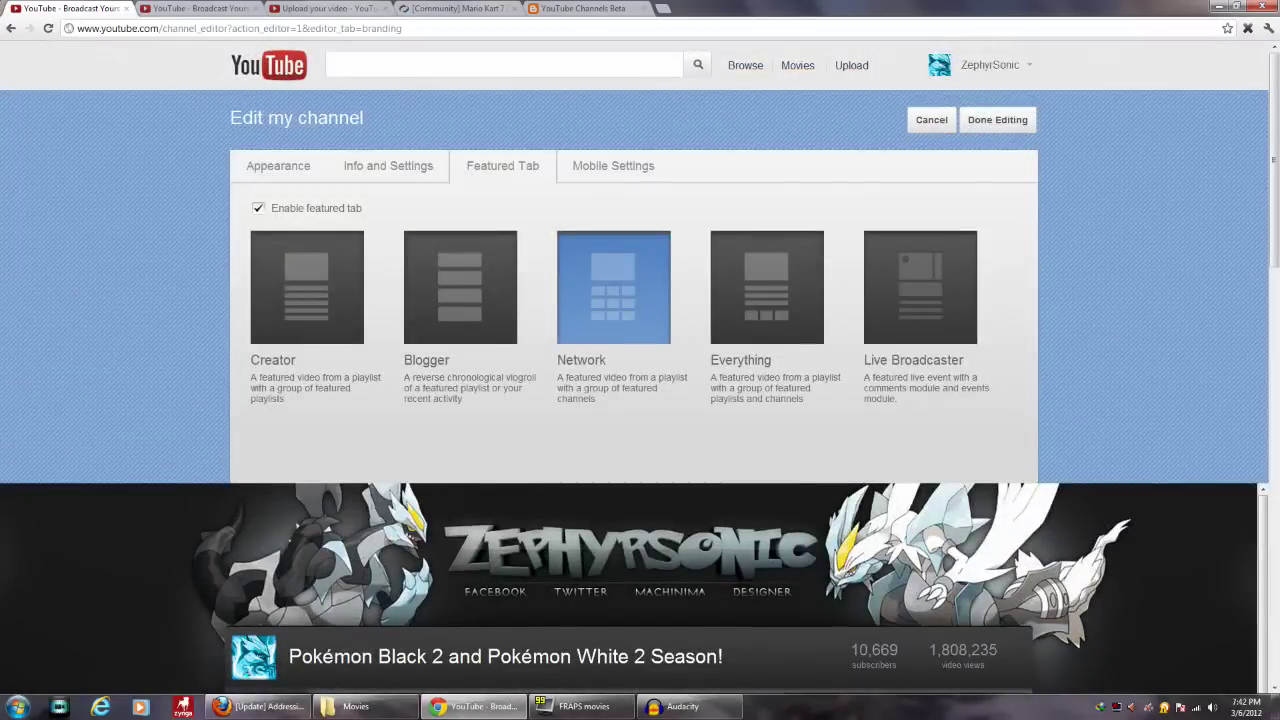
# - Disable the featured tab and look through the Feed page in the template preview
pyautogui.click(613, 287)
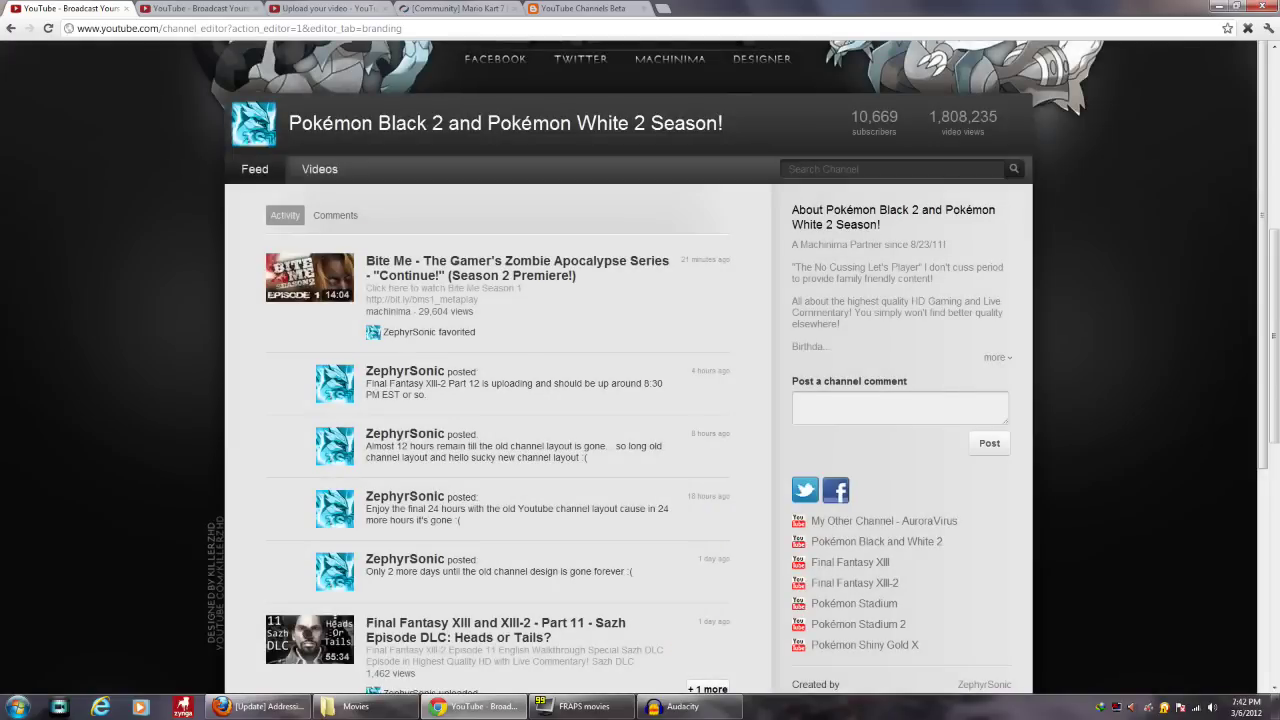
pyautogui.scroll(3, 640, 400)
pyautogui.scroll(-3, 640, 400)
pyautogui.scroll(-7, 640, 400)
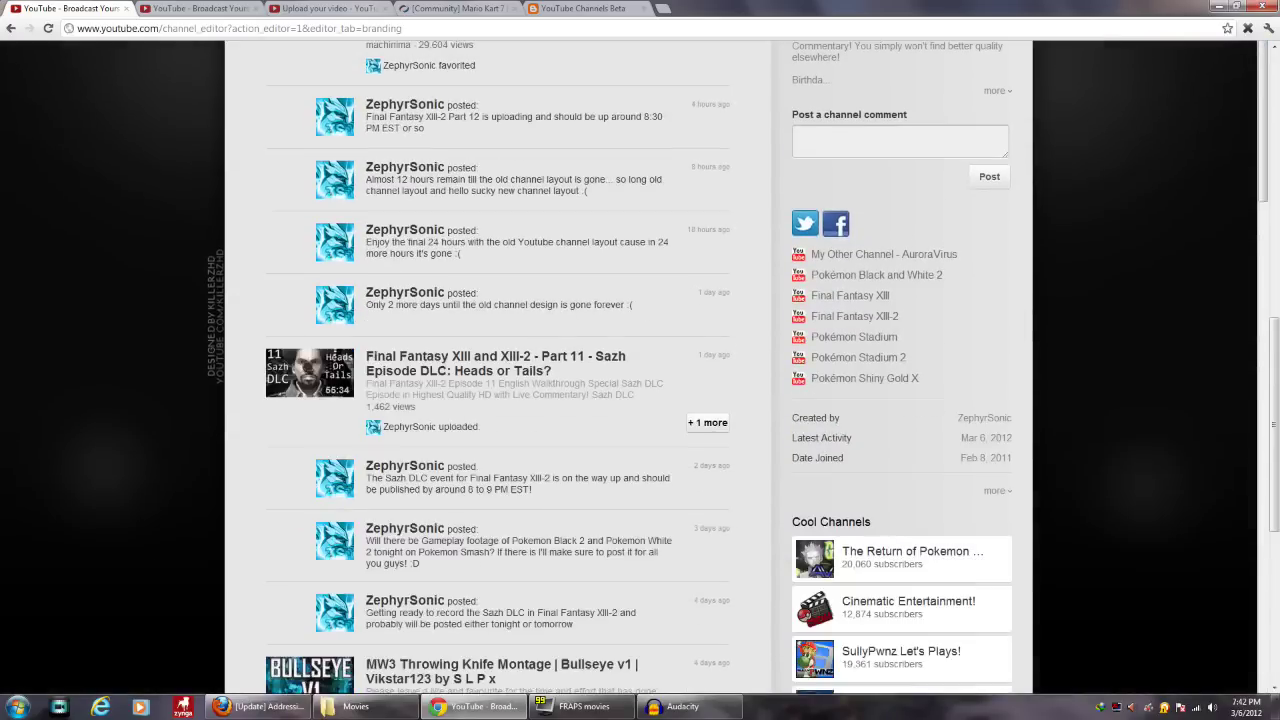
pyautogui.scroll(3, 640, 400)
pyautogui.scroll(-3, 640, 400)
pyautogui.scroll(15, 640, 400)
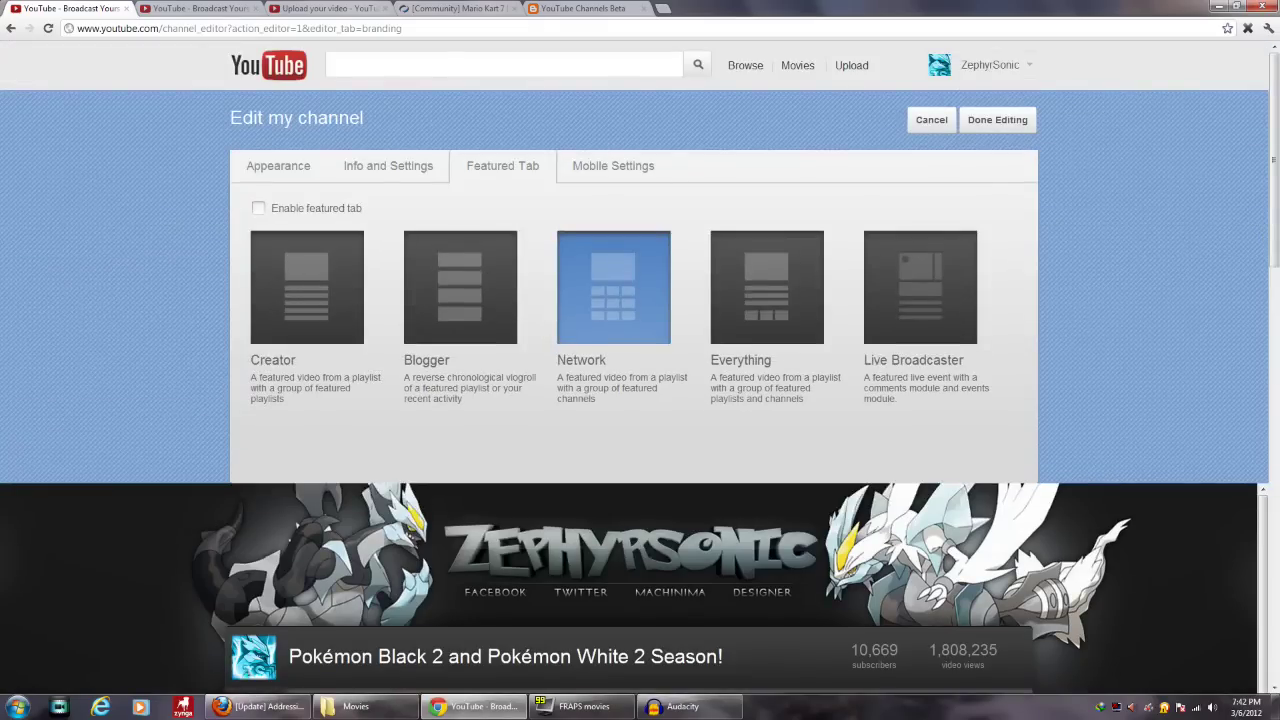
# - Enable the featured tab again and reload the template preview
pyautogui.click(258, 208)
pyautogui.scroll(-1, 640, 400)
pyautogui.scroll(1, 640, 400)
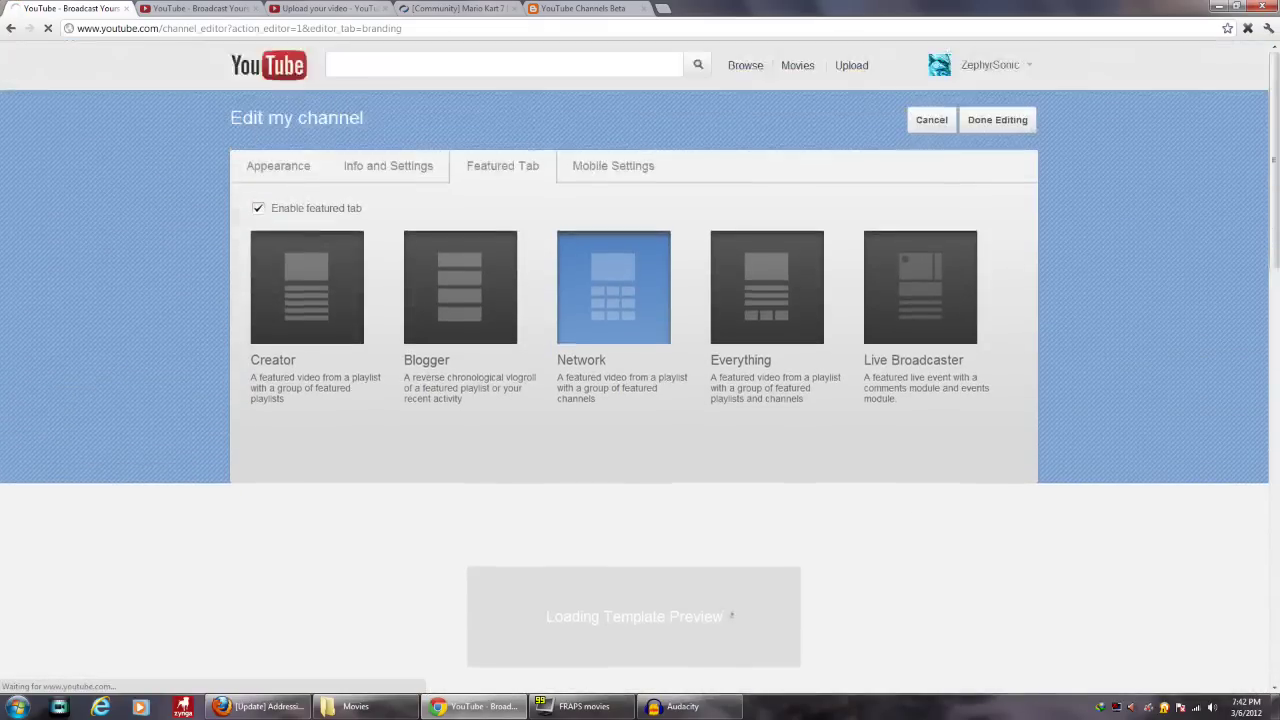
pyautogui.scroll(-3, 640, 400)
pyautogui.scroll(3, 640, 400)
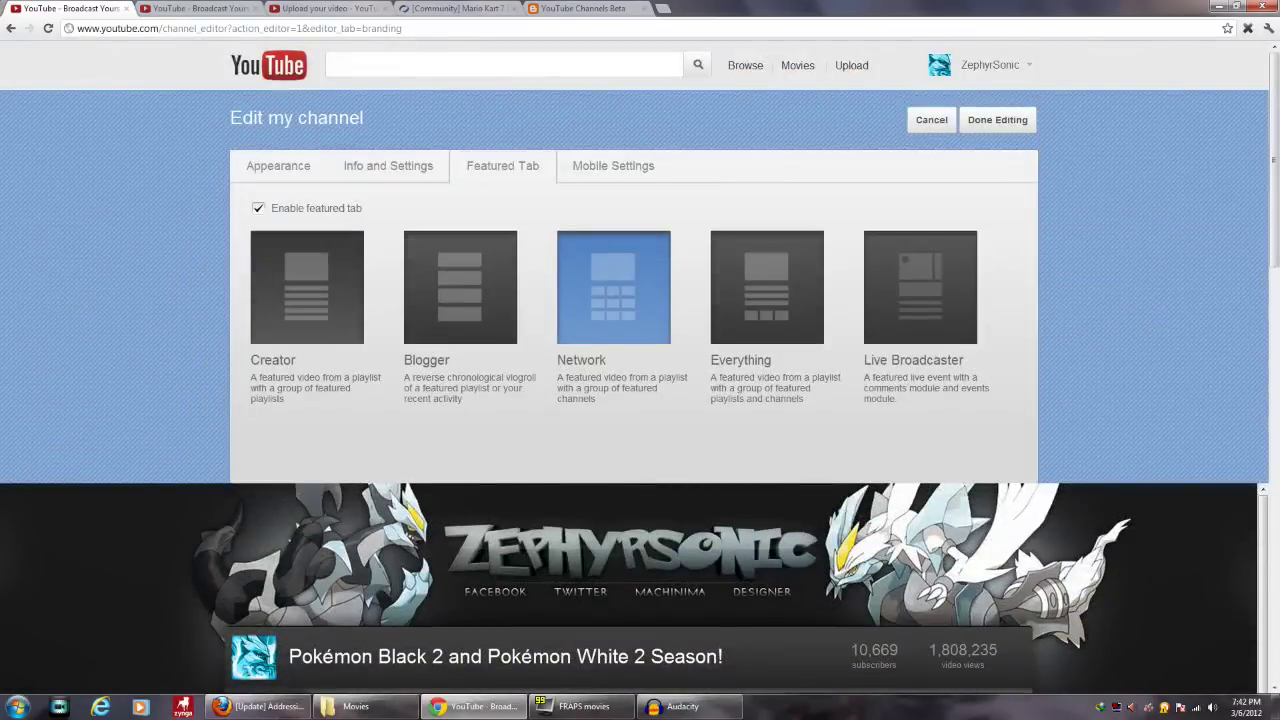
# - Apply the Creator template and examine its featured video, Featured Playlists section and side modules in the preview
pyautogui.click(307, 287)
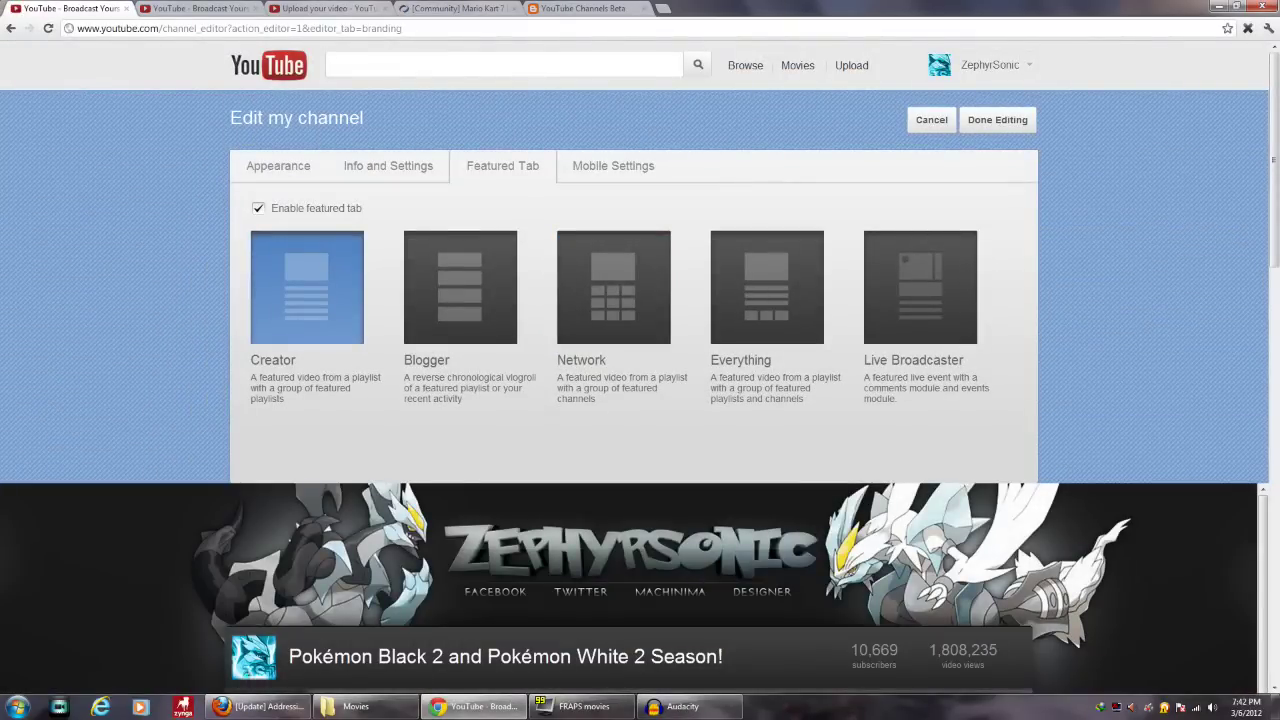
pyautogui.scroll(-10, 640, 400)
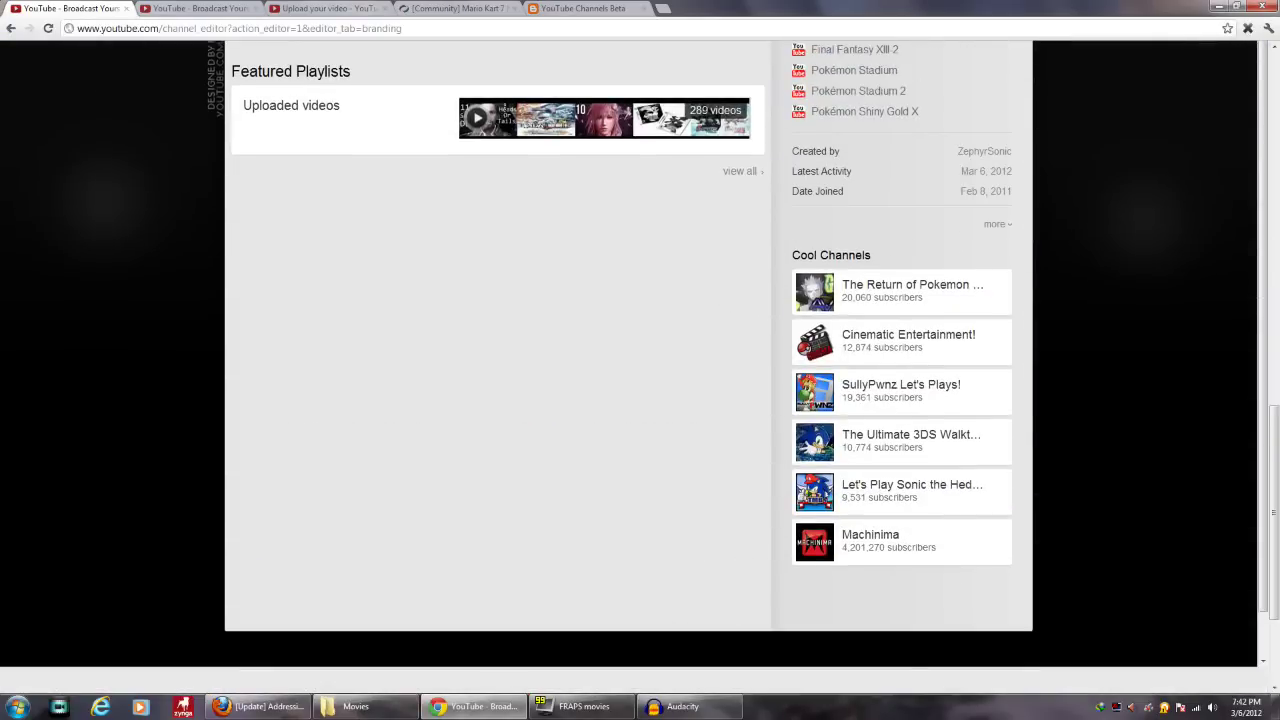
pyautogui.scroll(-3, 640, 400)
pyautogui.scroll(2, 640, 400)
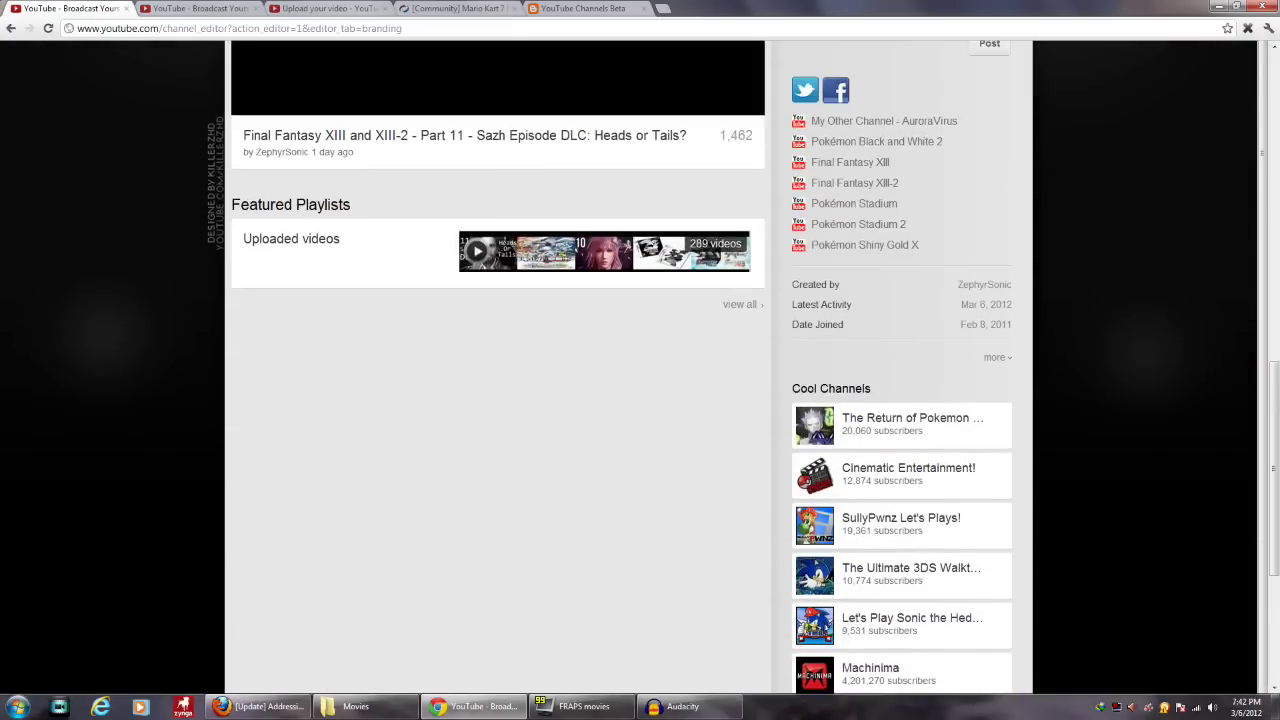
pyautogui.scroll(1, 640, 400)
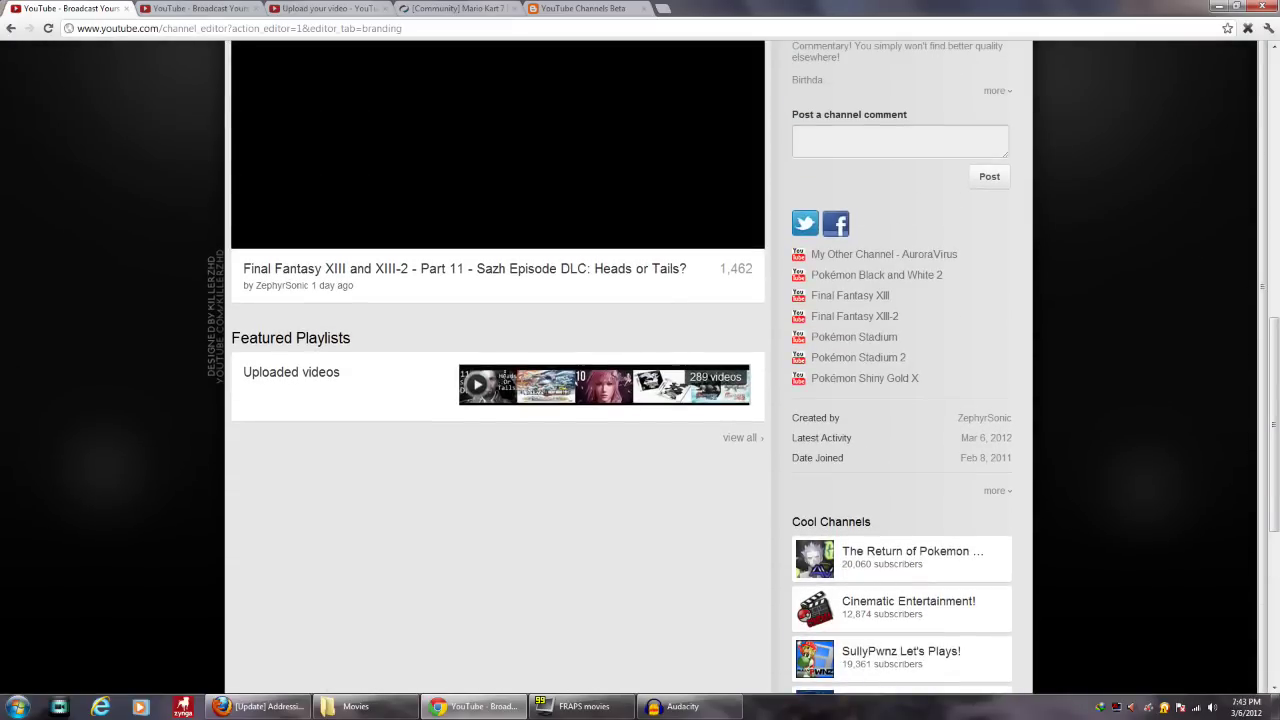
pyautogui.scroll(2, 640, 400)
pyautogui.scroll(-1, 640, 400)
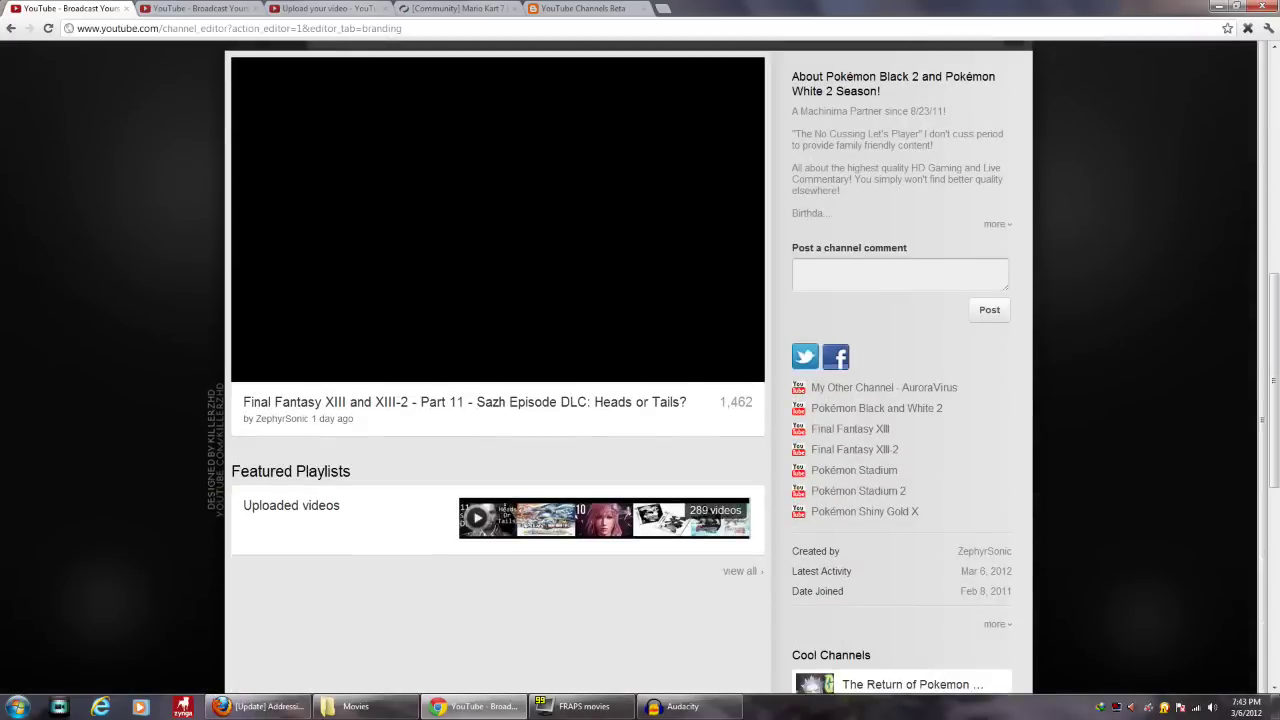
pyautogui.scroll(3, 640, 400)
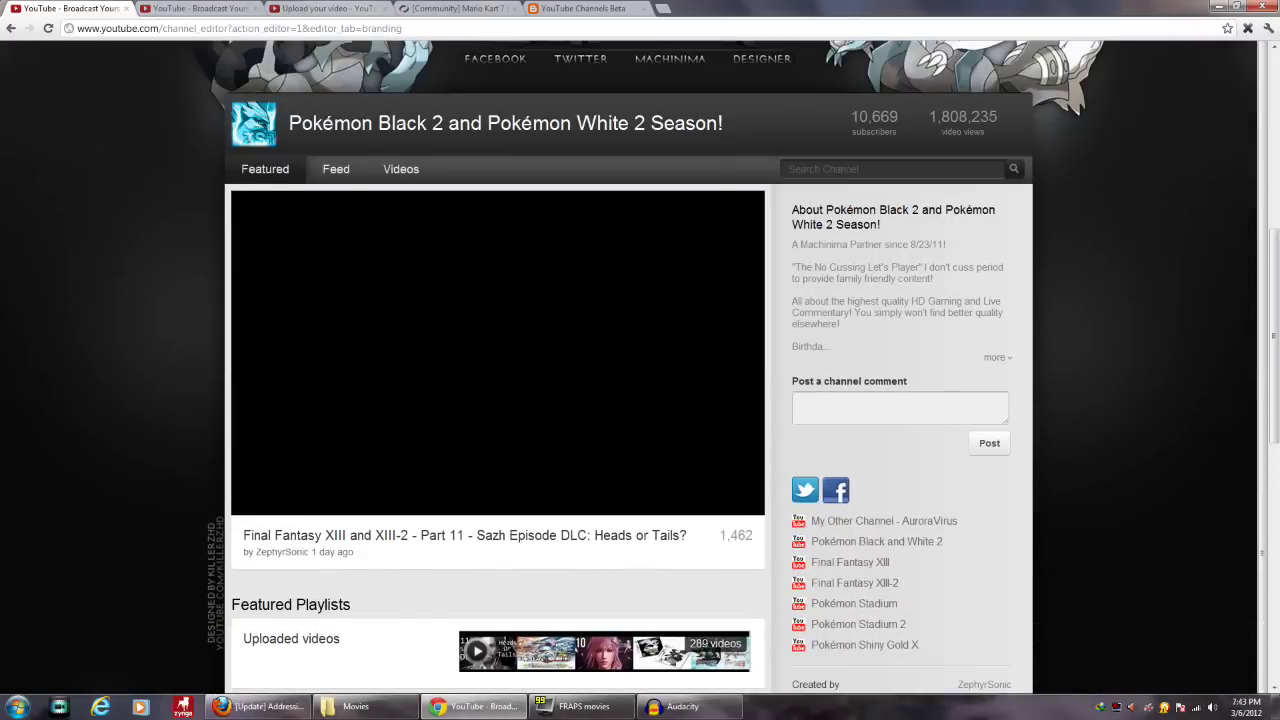
pyautogui.scroll(2, 1070, 42)
pyautogui.scroll(-4, 1070, 42)
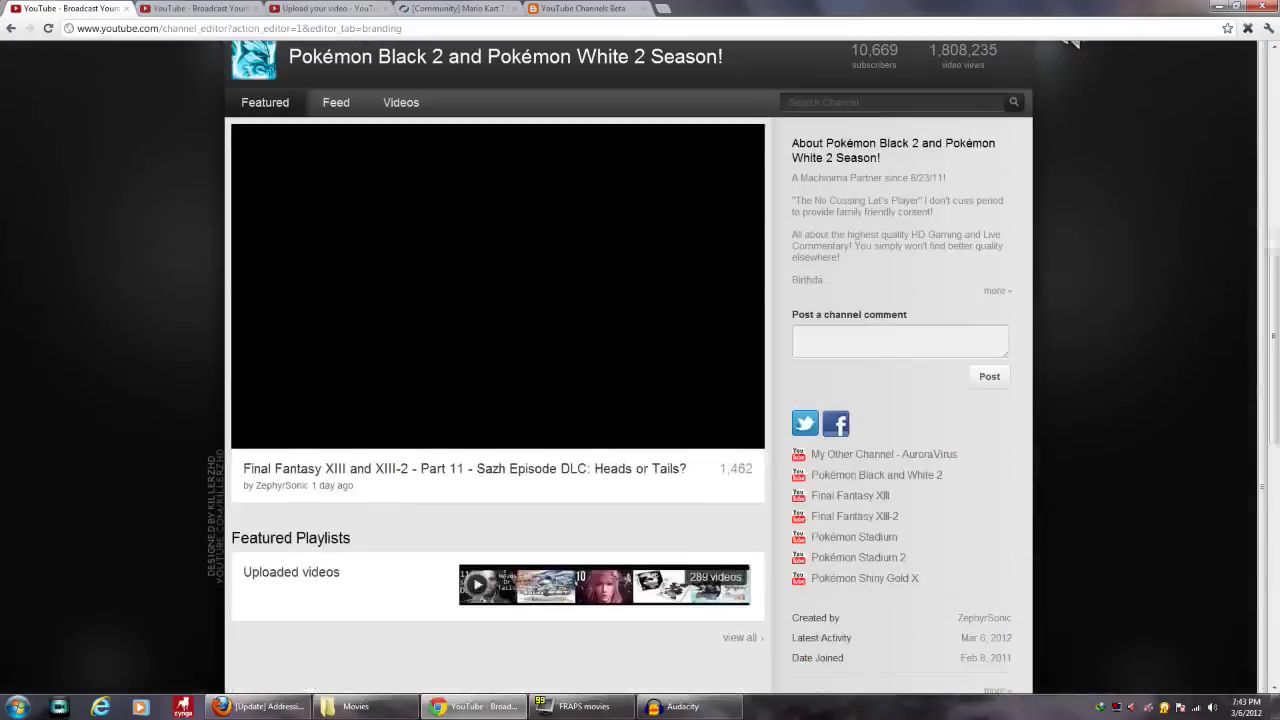
pyautogui.scroll(5, 1070, 42)
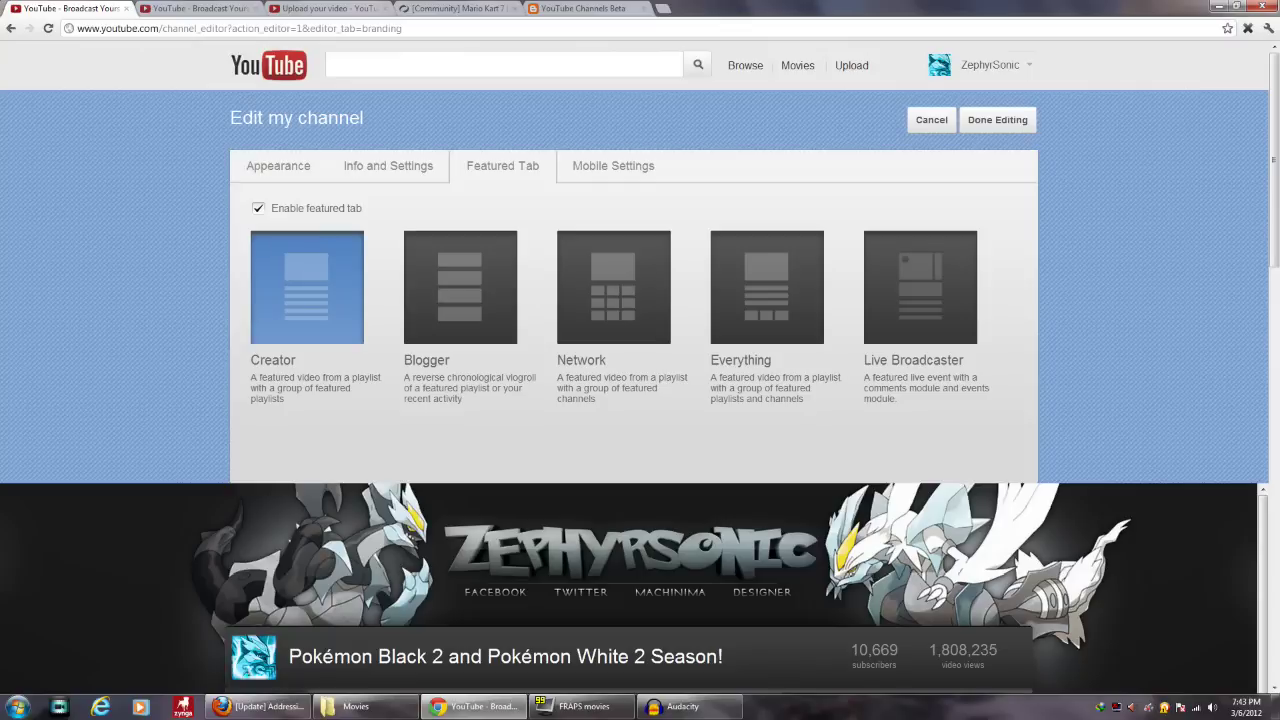
pyautogui.scroll(-4, 640, 370)
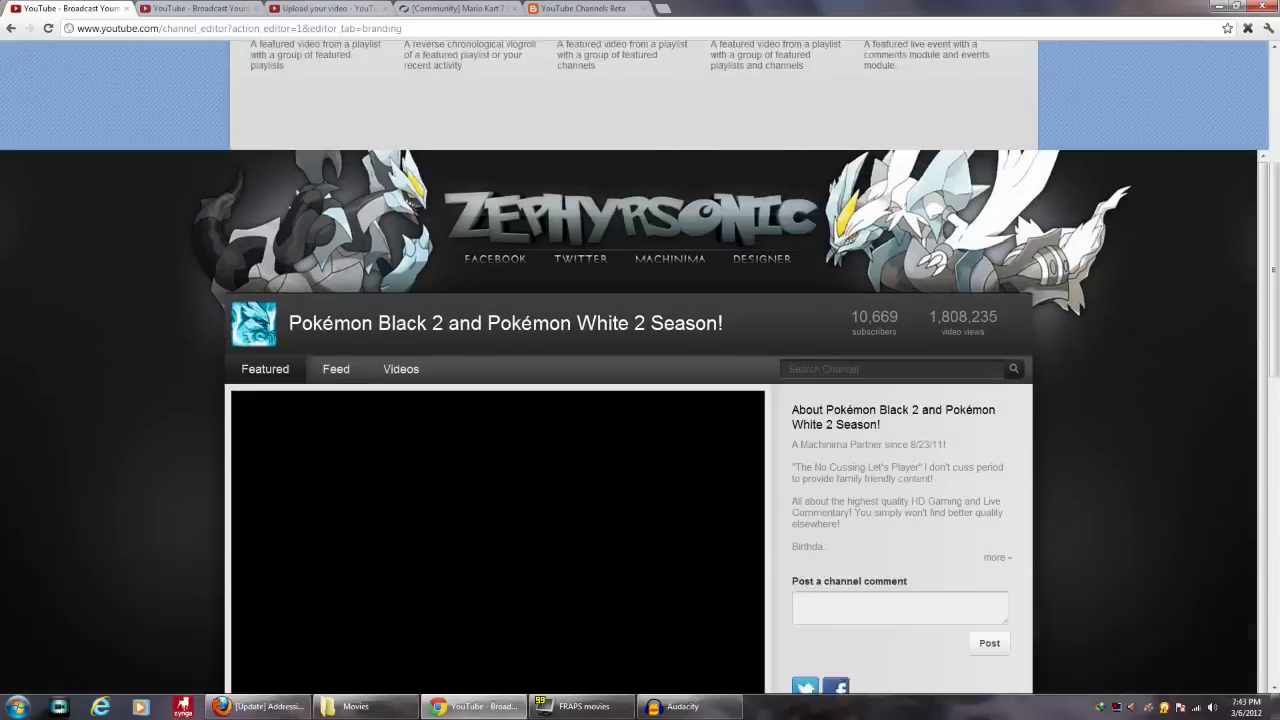
pyautogui.scroll(4, 640, 370)
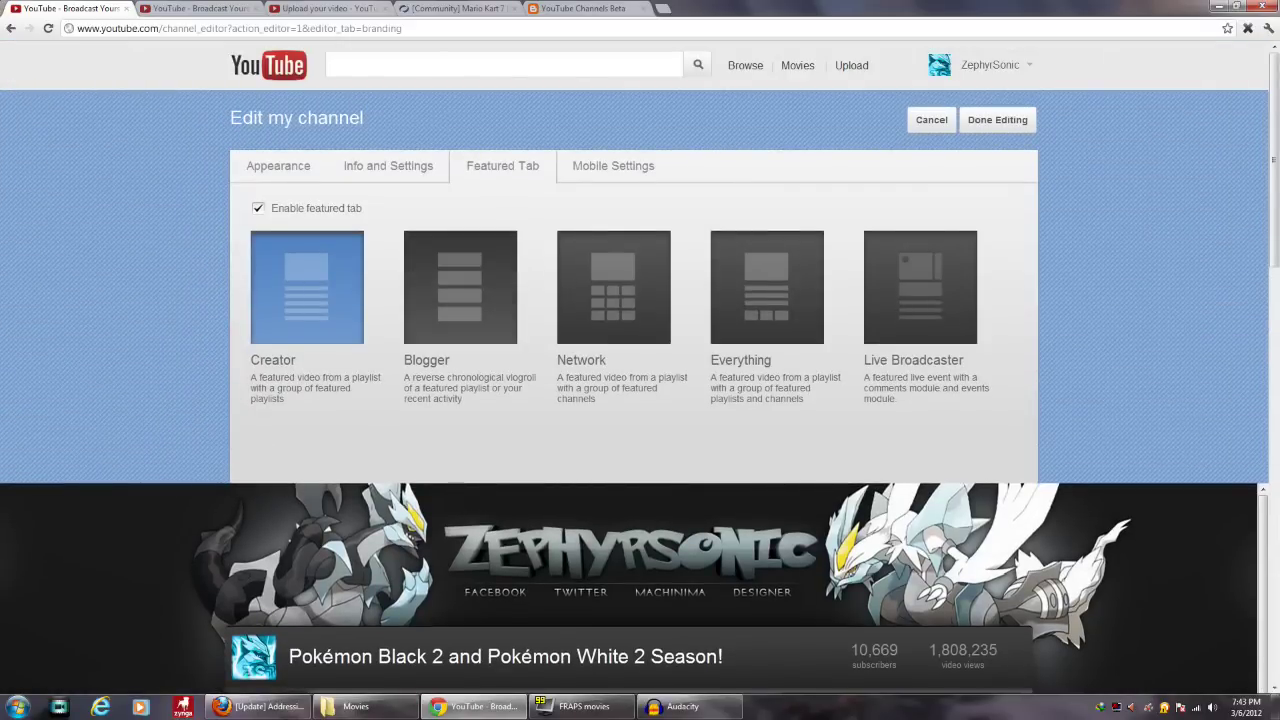
# - Apply the Blogger template and examine its uploaded videos list, Featured Playlists and Cool Channels modules in the preview
pyautogui.click(460, 287)
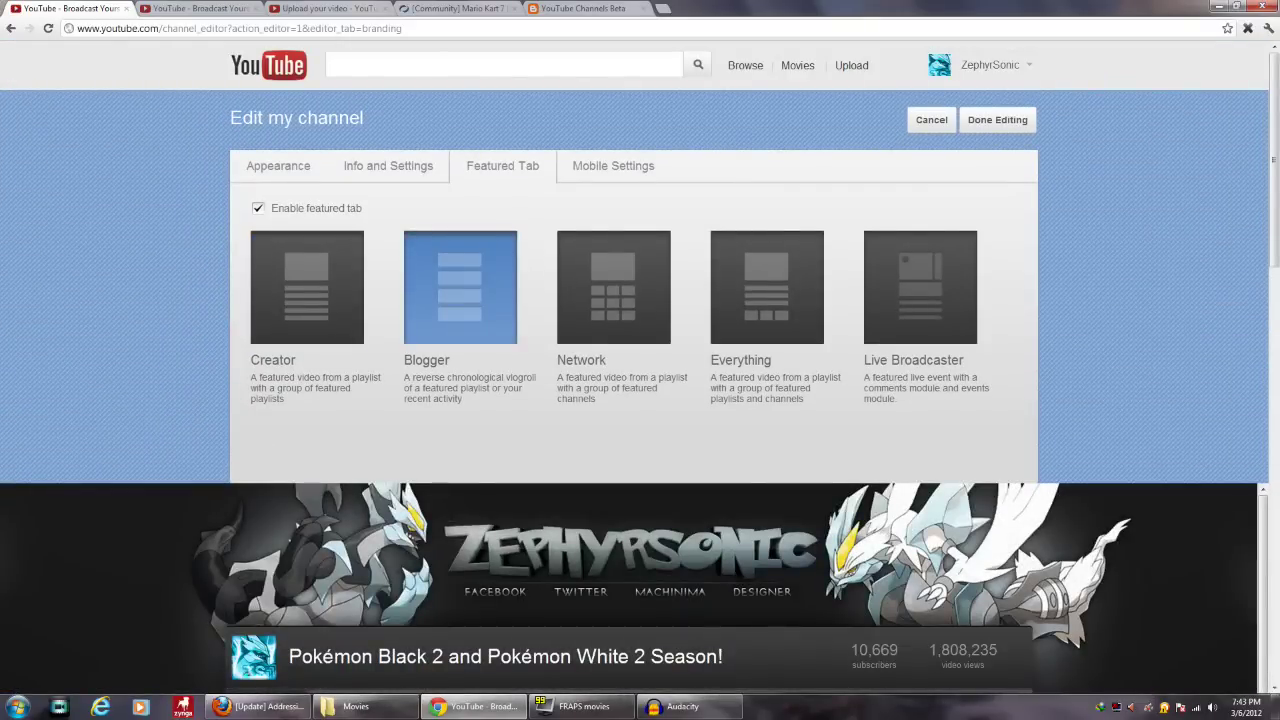
pyautogui.scroll(-10, 640, 370)
pyautogui.scroll(3, 640, 370)
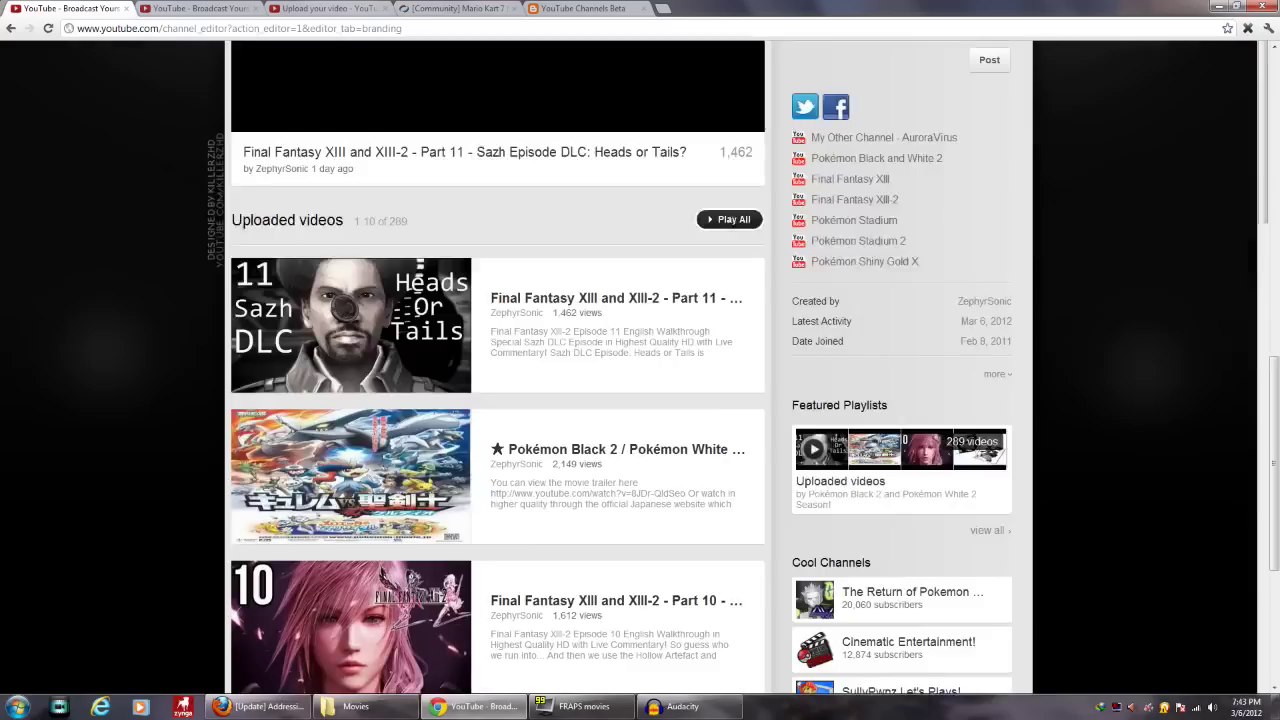
pyautogui.scroll(1, 640, 370)
pyautogui.scroll(-5, 640, 370)
pyautogui.scroll(5, 640, 370)
pyautogui.scroll(-5, 640, 370)
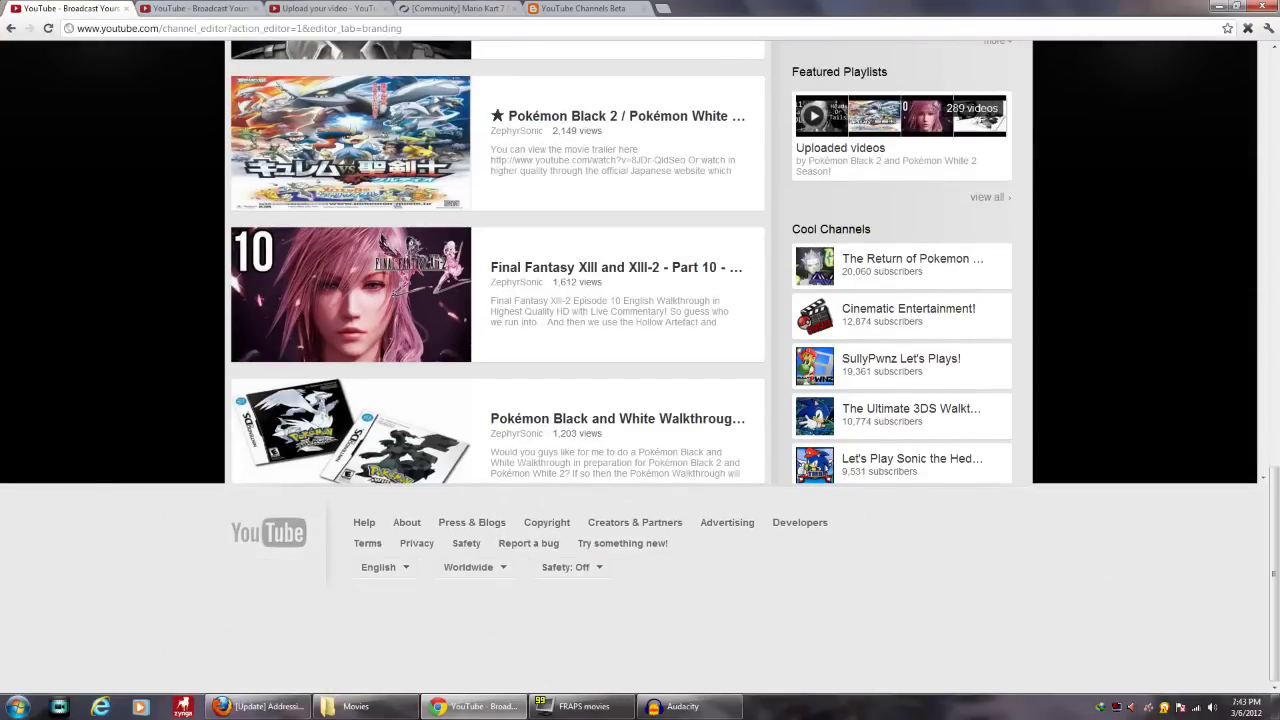
pyautogui.scroll(3, 640, 370)
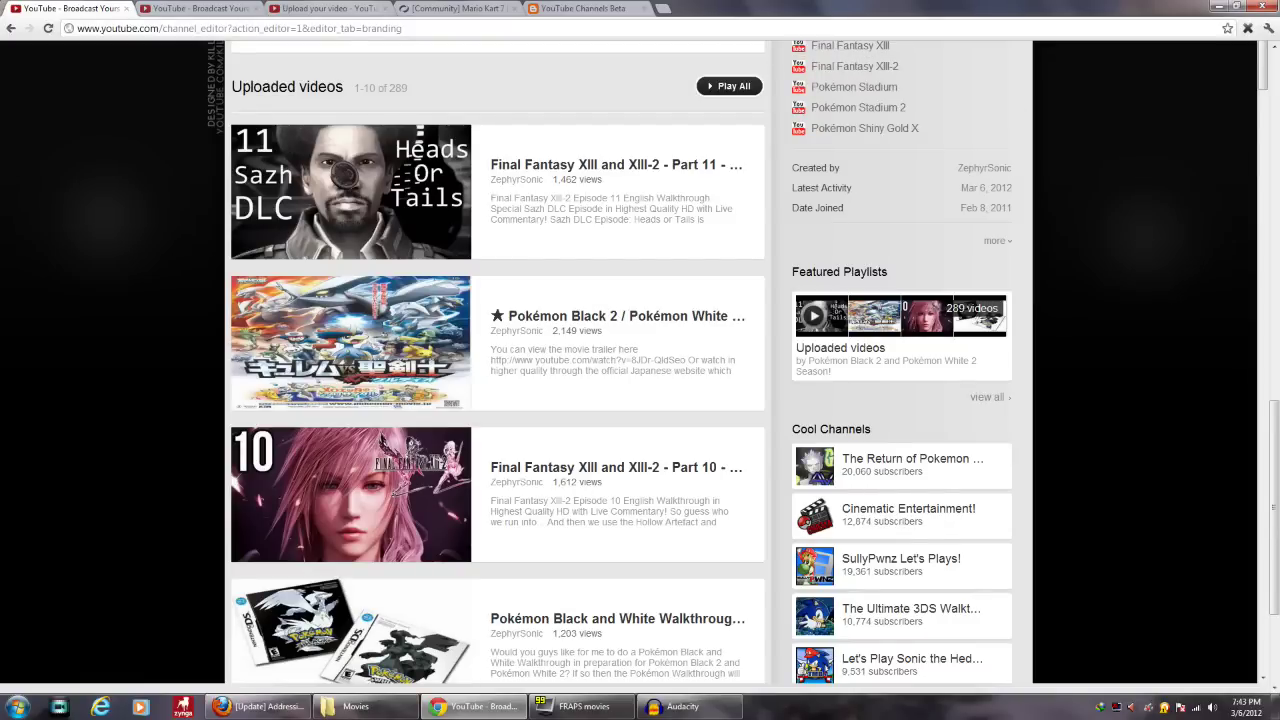
# - Apply the Network template and examine its Cool Channels grid and Other cool channels module in the preview
pyautogui.scroll(3, 499, 368)
pyautogui.scroll(-3, 499, 368)
pyautogui.scroll(9, 499, 368)
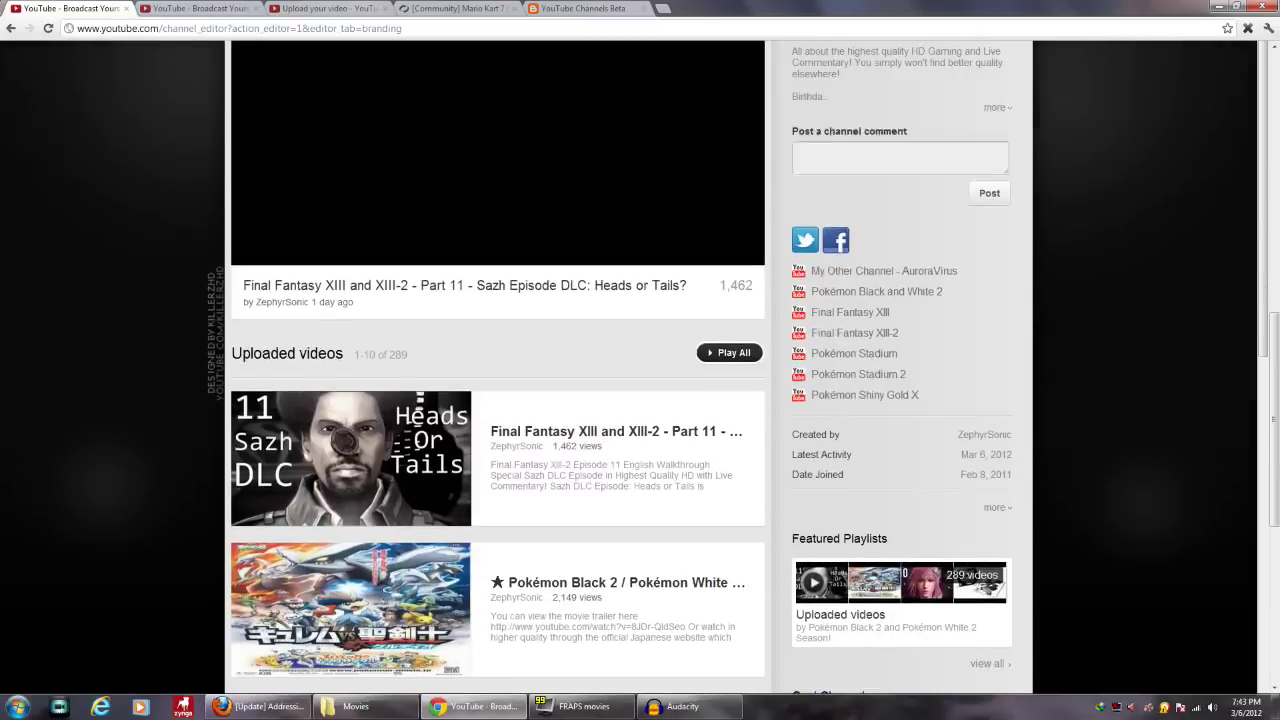
pyautogui.scroll(2, 613, 300)
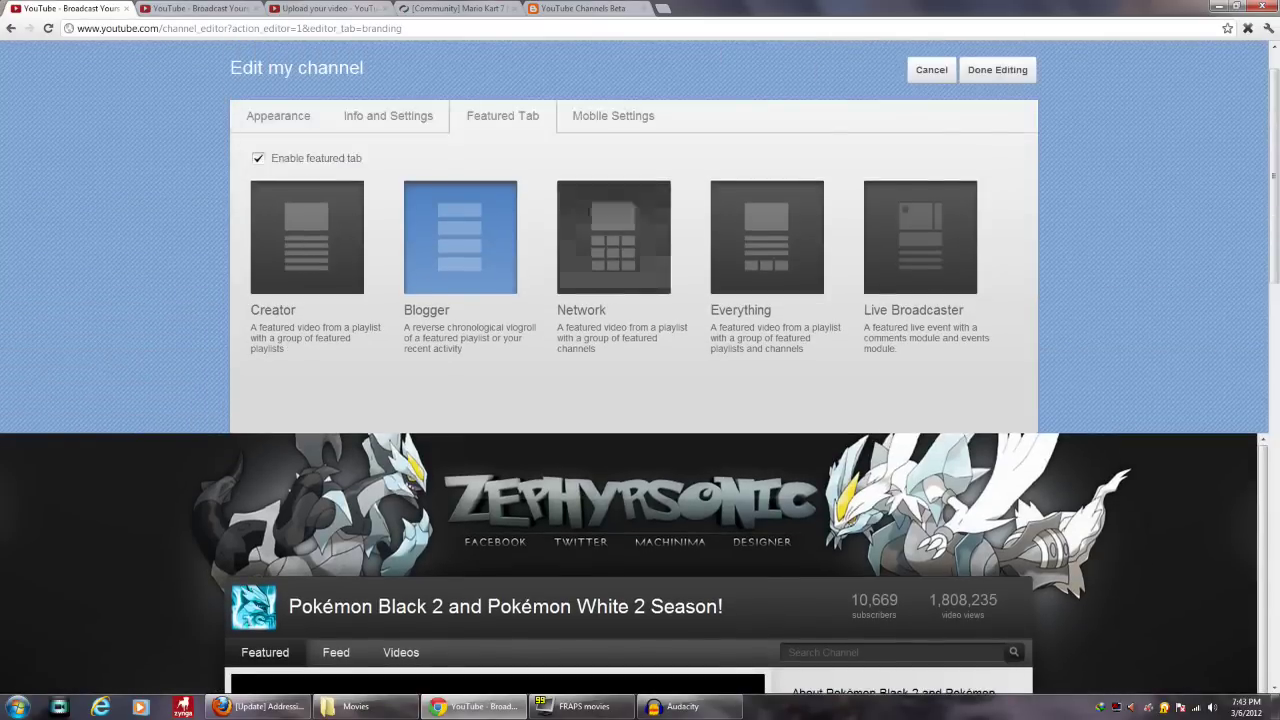
pyautogui.click(613, 237)
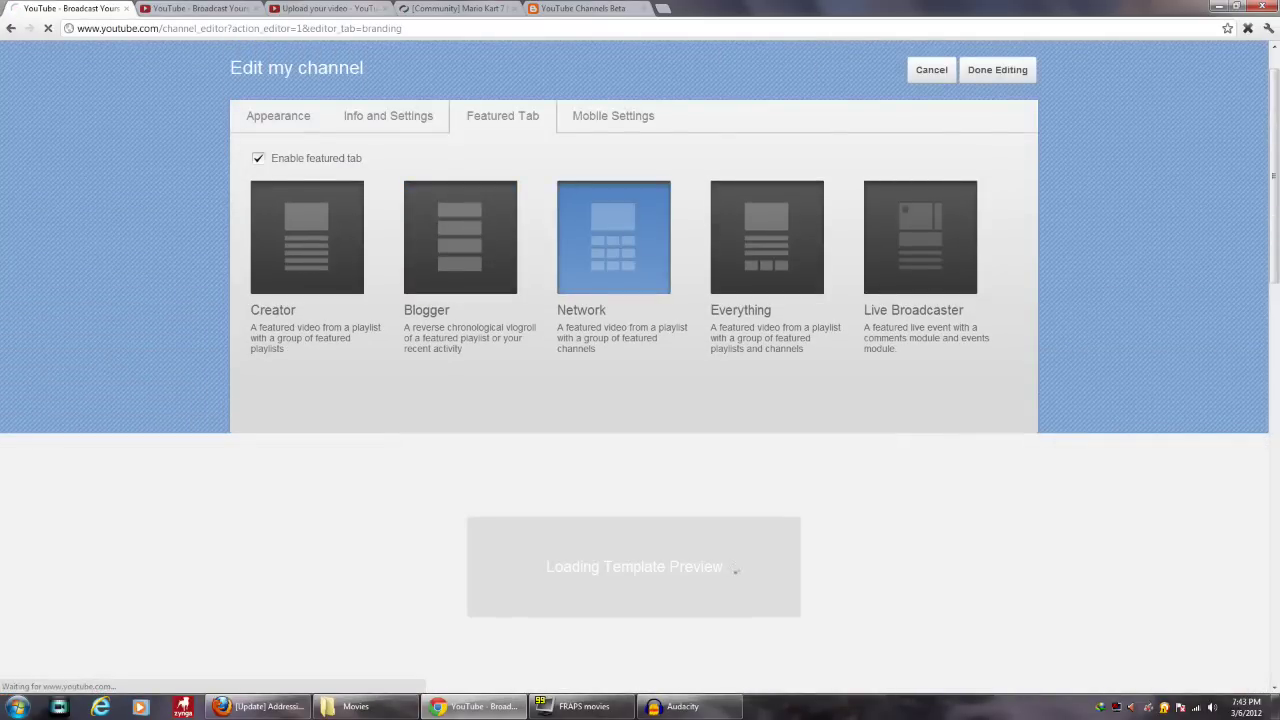
pyautogui.scroll(-2, 730, 567)
pyautogui.scroll(-10, 640, 368)
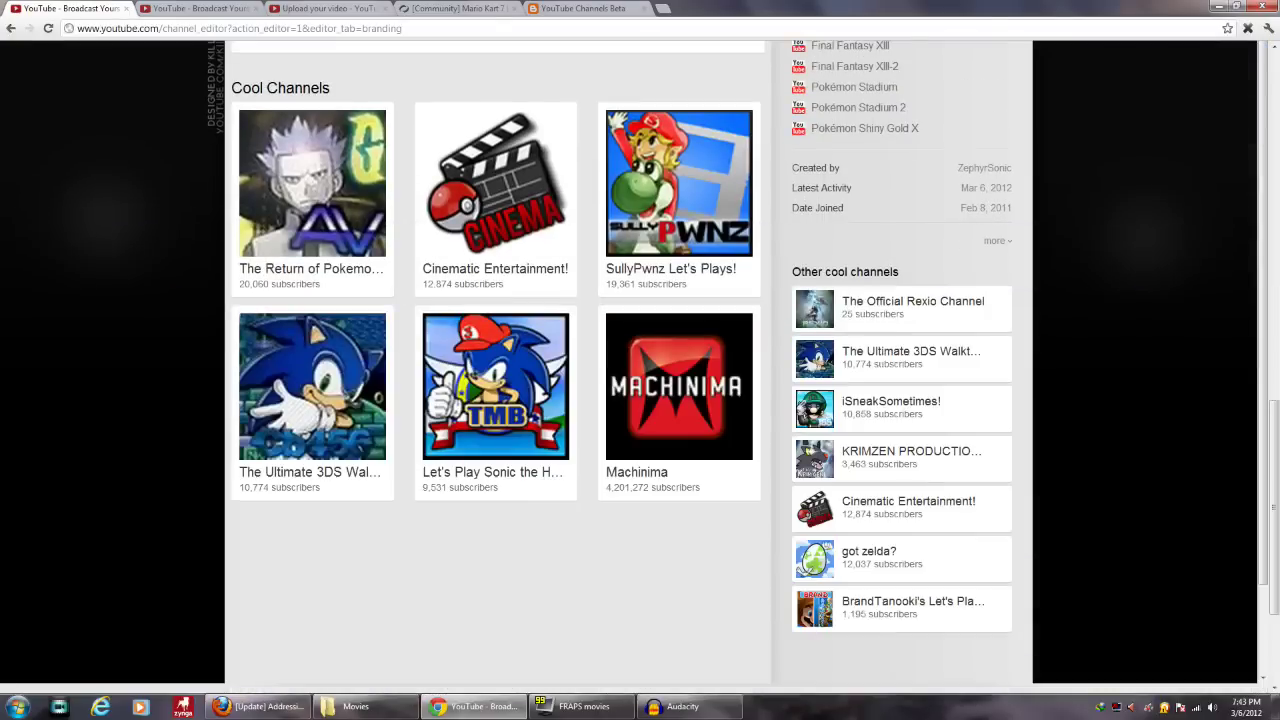
pyautogui.scroll(1, 620, 360)
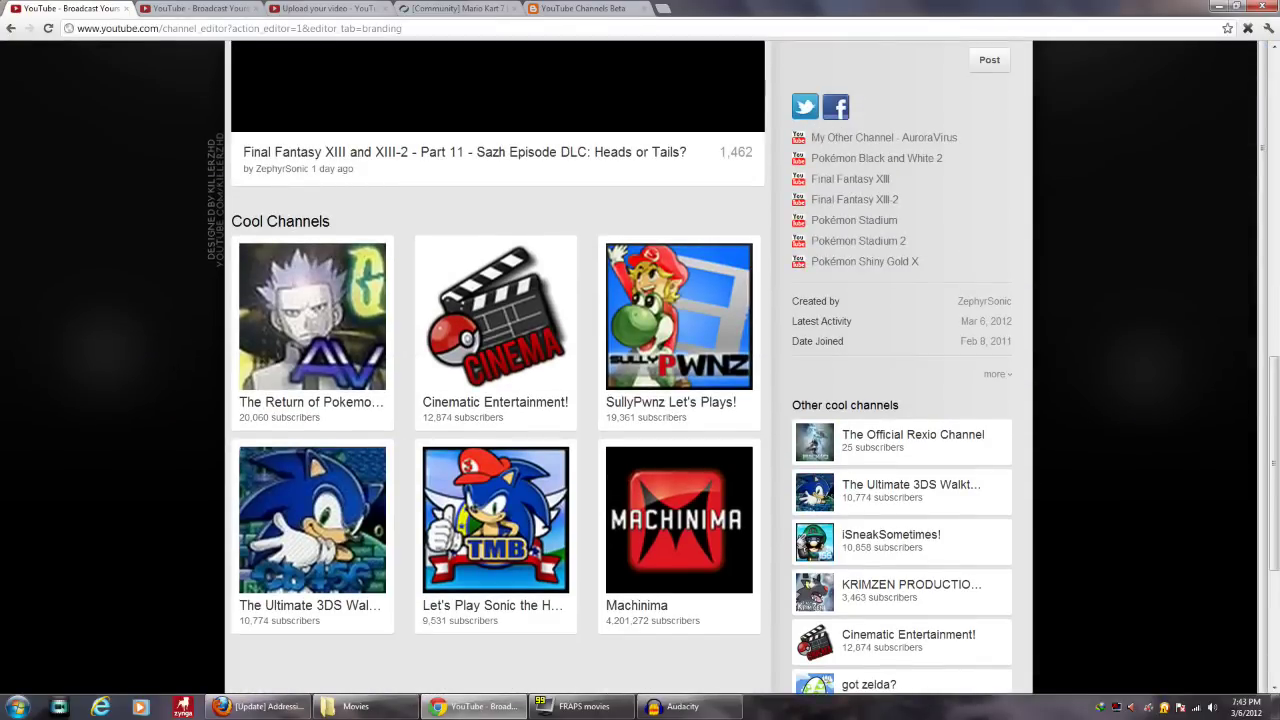
pyautogui.scroll(-1, 640, 368)
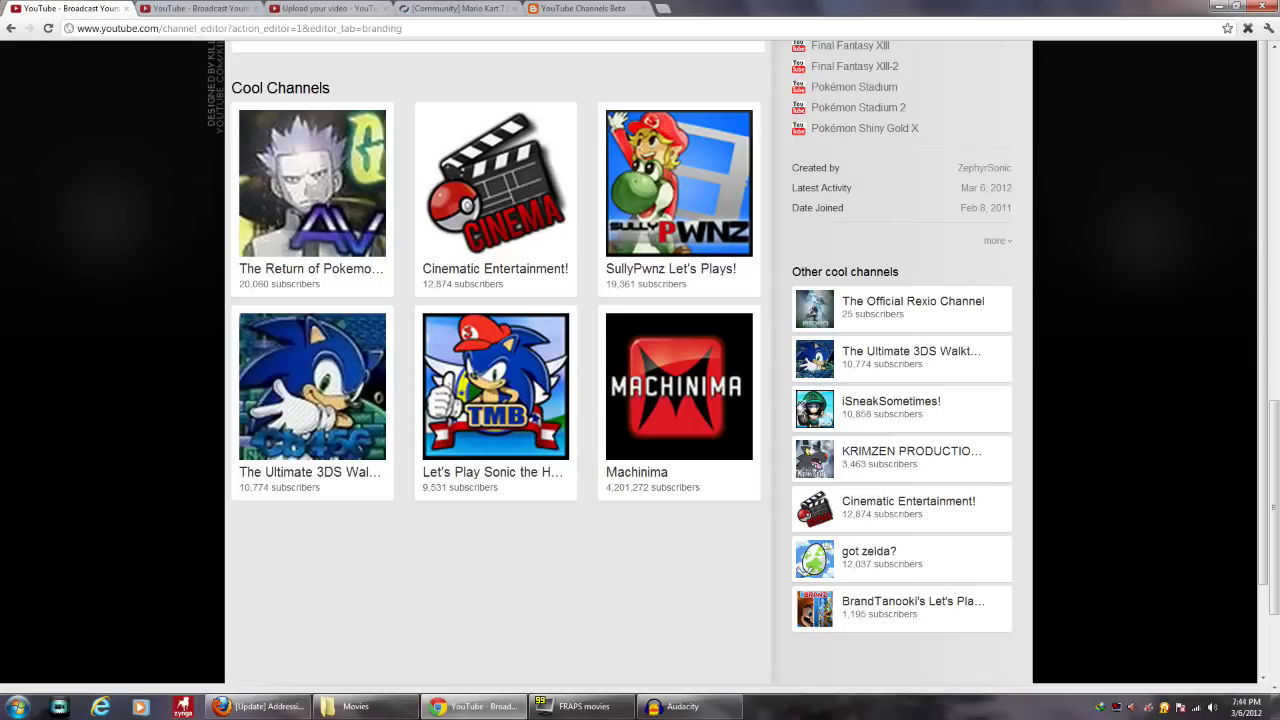
pyautogui.scroll(-4, 640, 360)
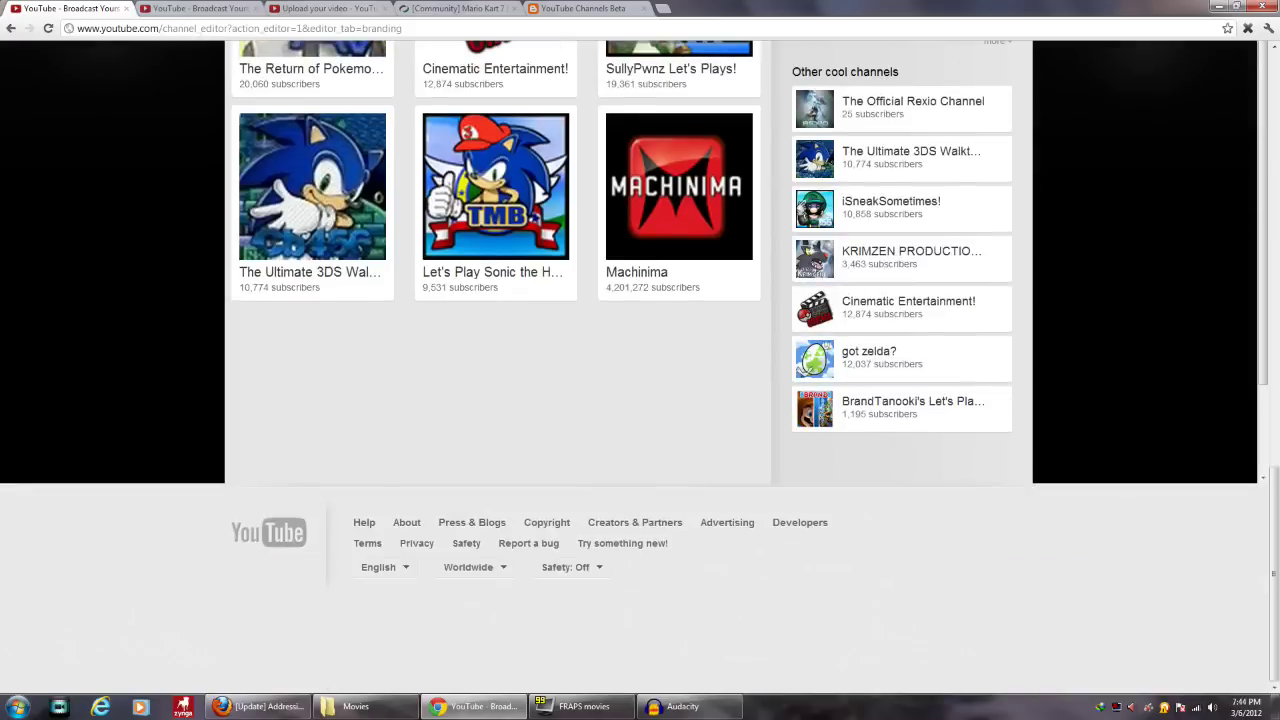
pyautogui.scroll(1, 640, 360)
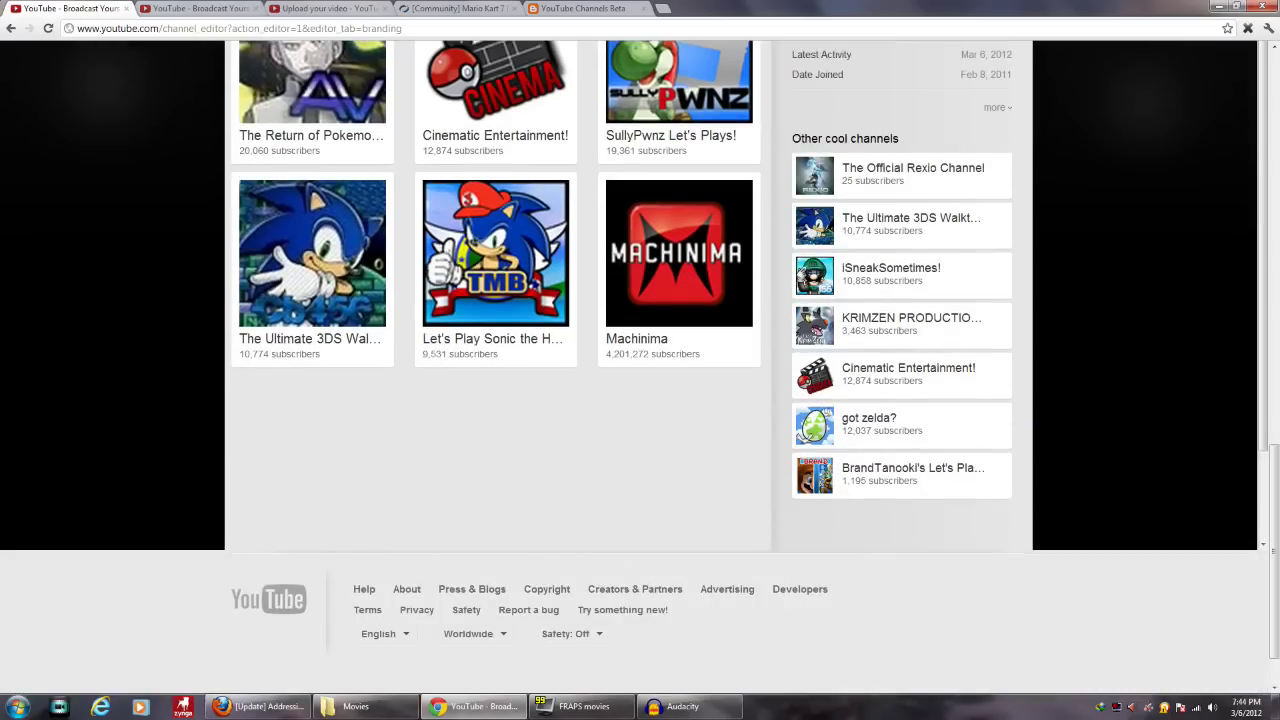
pyautogui.scroll(3, 640, 360)
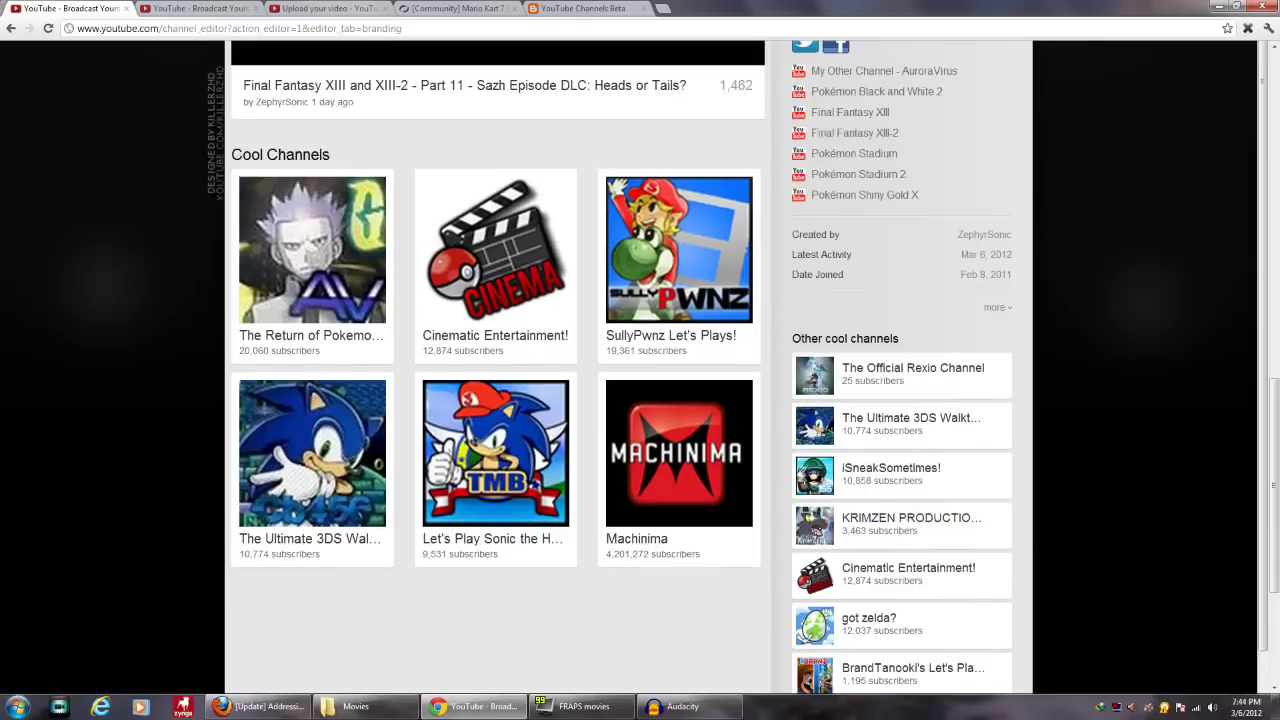
# - Apply the Everything template and examine its Featured Playlists and Shows sections in the preview
pyautogui.scroll(10, 640, 360)
pyautogui.scroll(3, 640, 360)
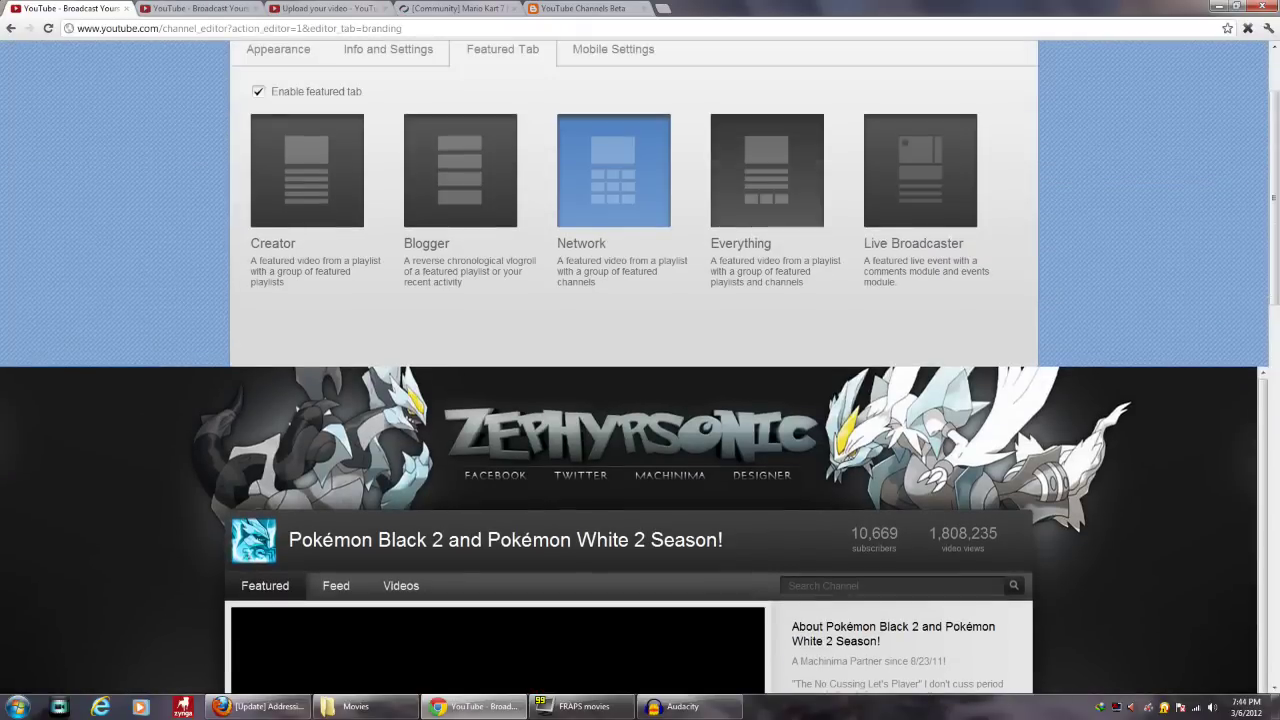
pyautogui.click(767, 170)
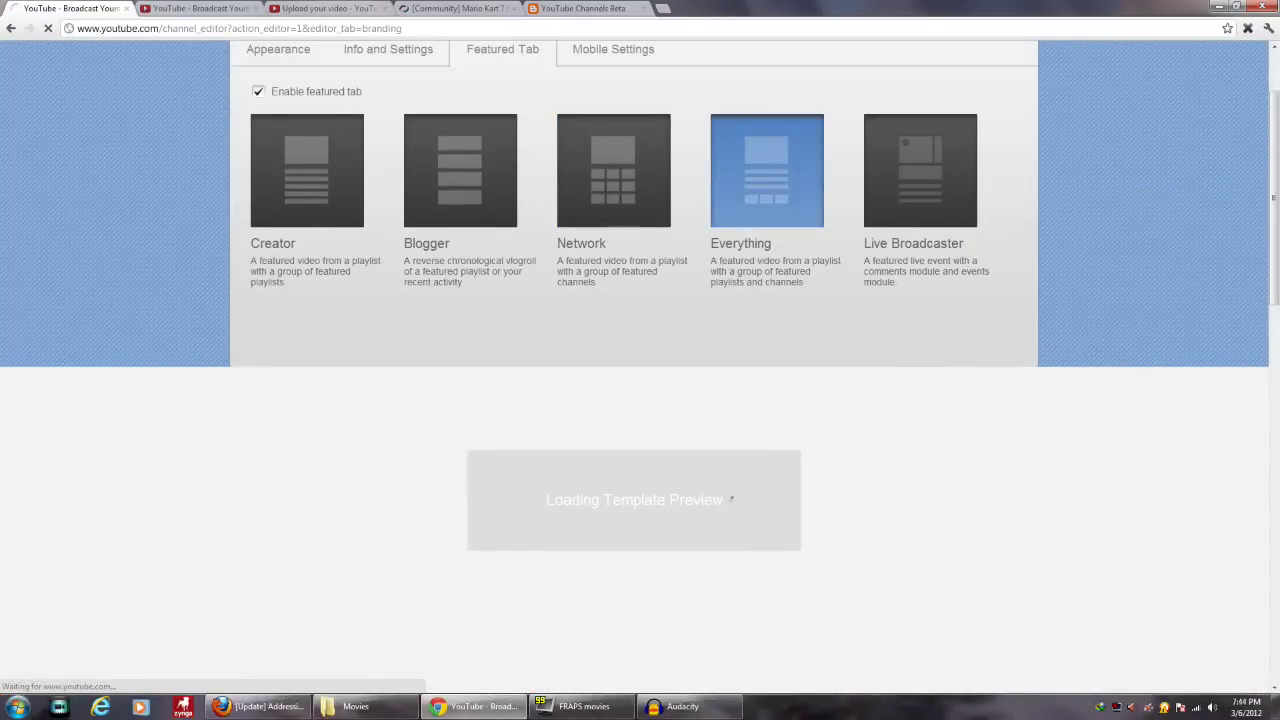
pyautogui.scroll(-6, 731, 498)
pyautogui.scroll(-5, 640, 360)
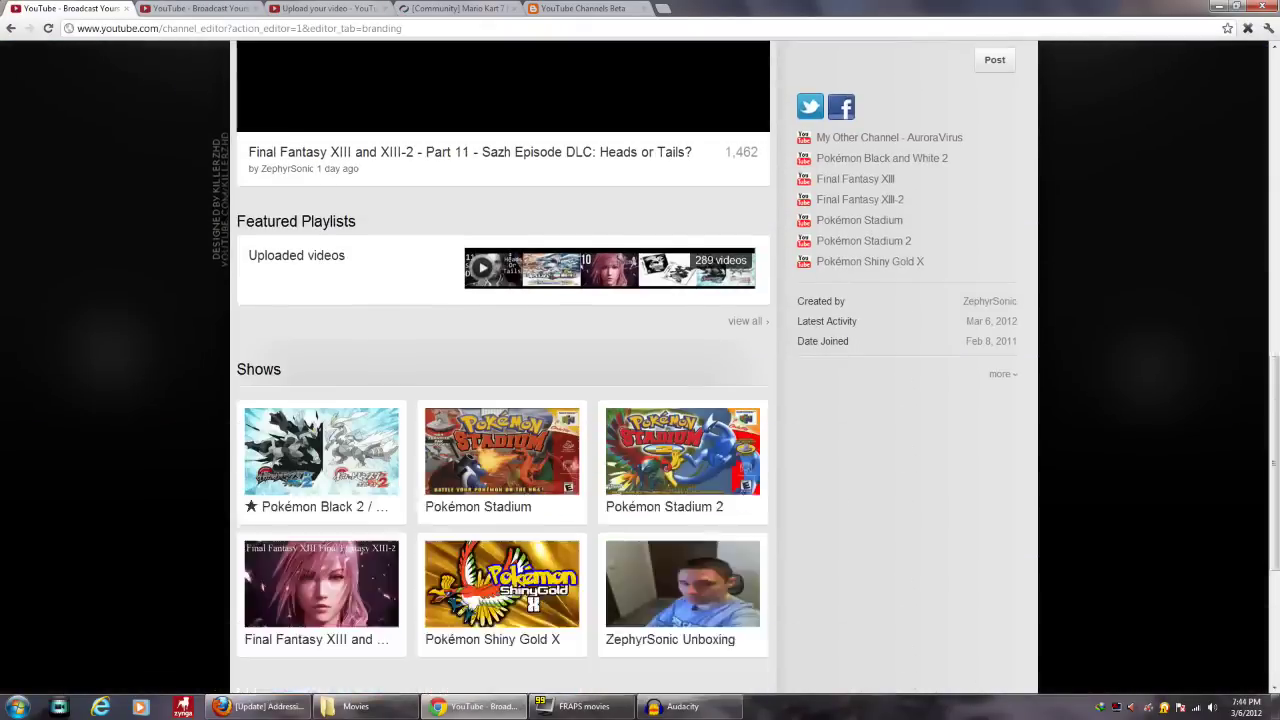
pyautogui.scroll(2, 640, 360)
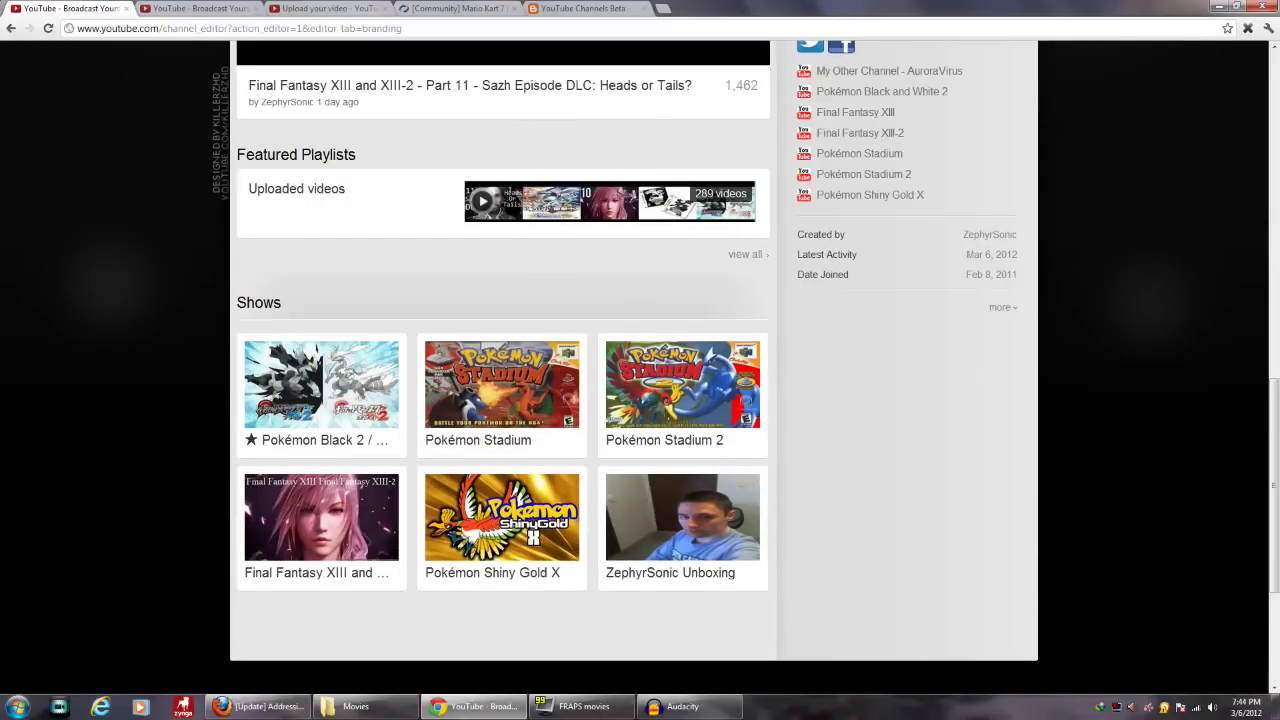
pyautogui.scroll(-2, 640, 360)
pyautogui.scroll(3, 640, 360)
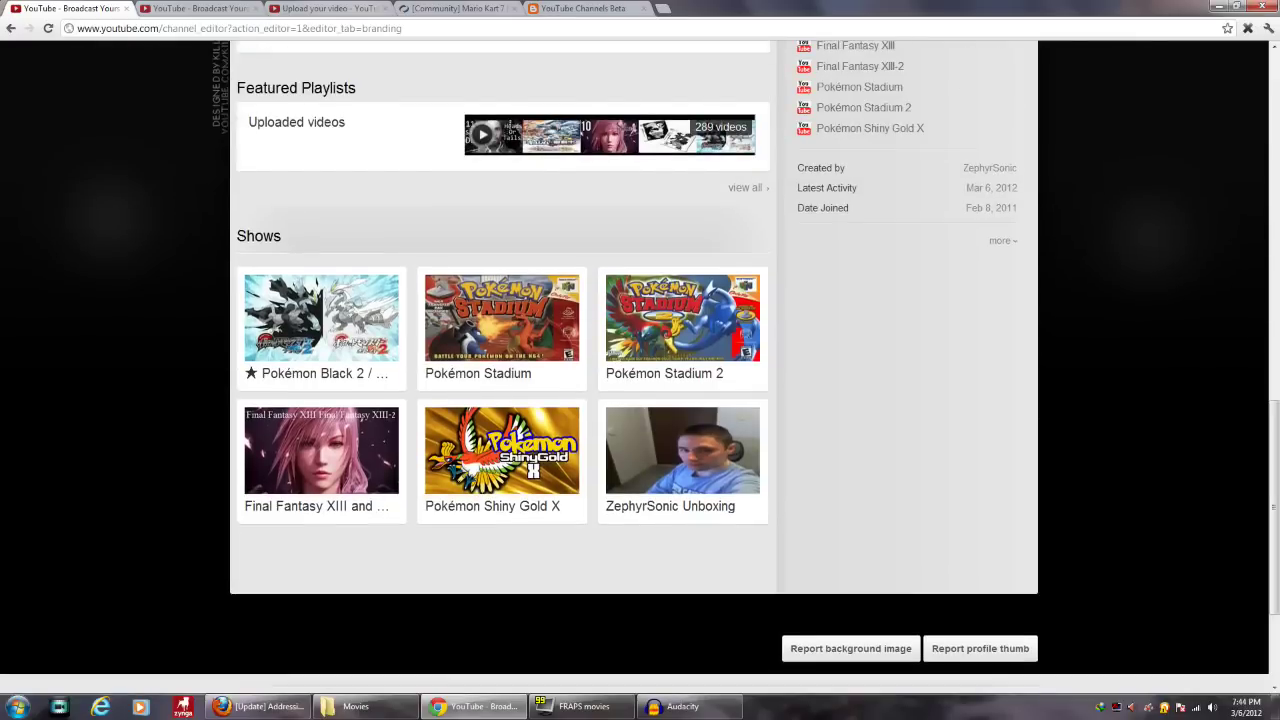
pyautogui.scroll(-1, 640, 360)
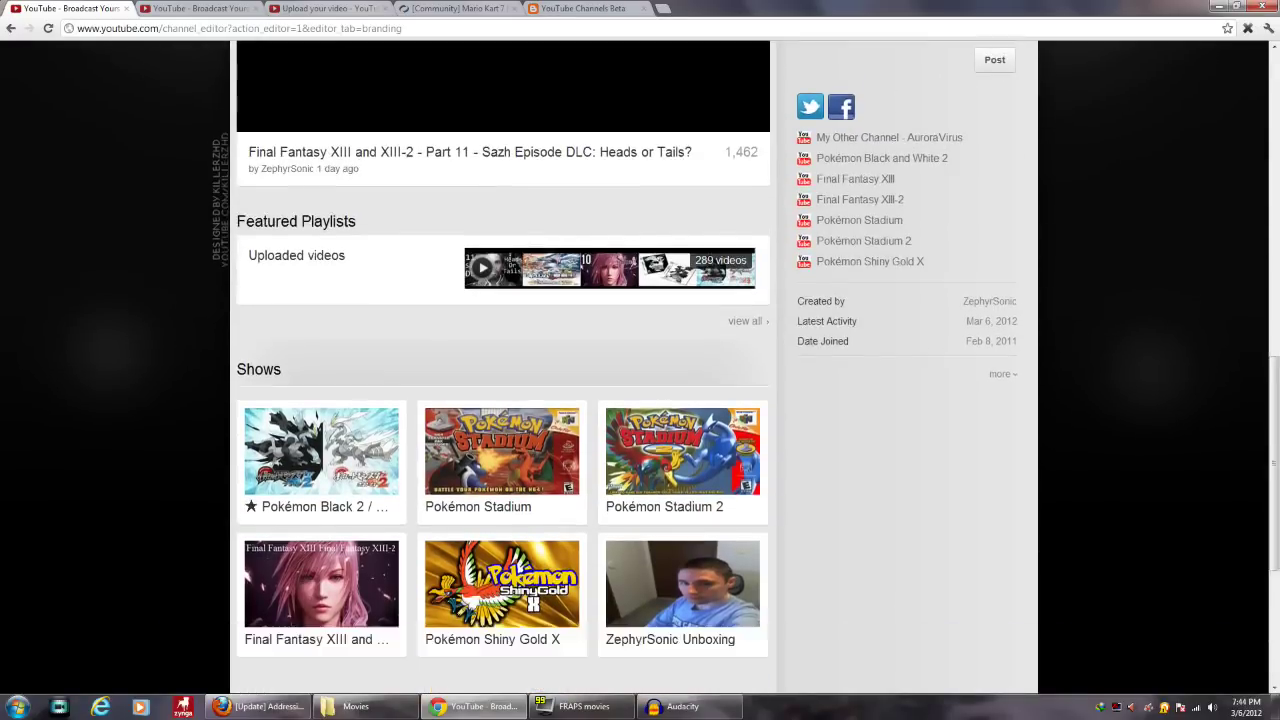
# - Apply the Live Broadcaster template and examine its featured video, Completed events and Featured Playlists sections in the preview
pyautogui.scroll(5, 640, 360)
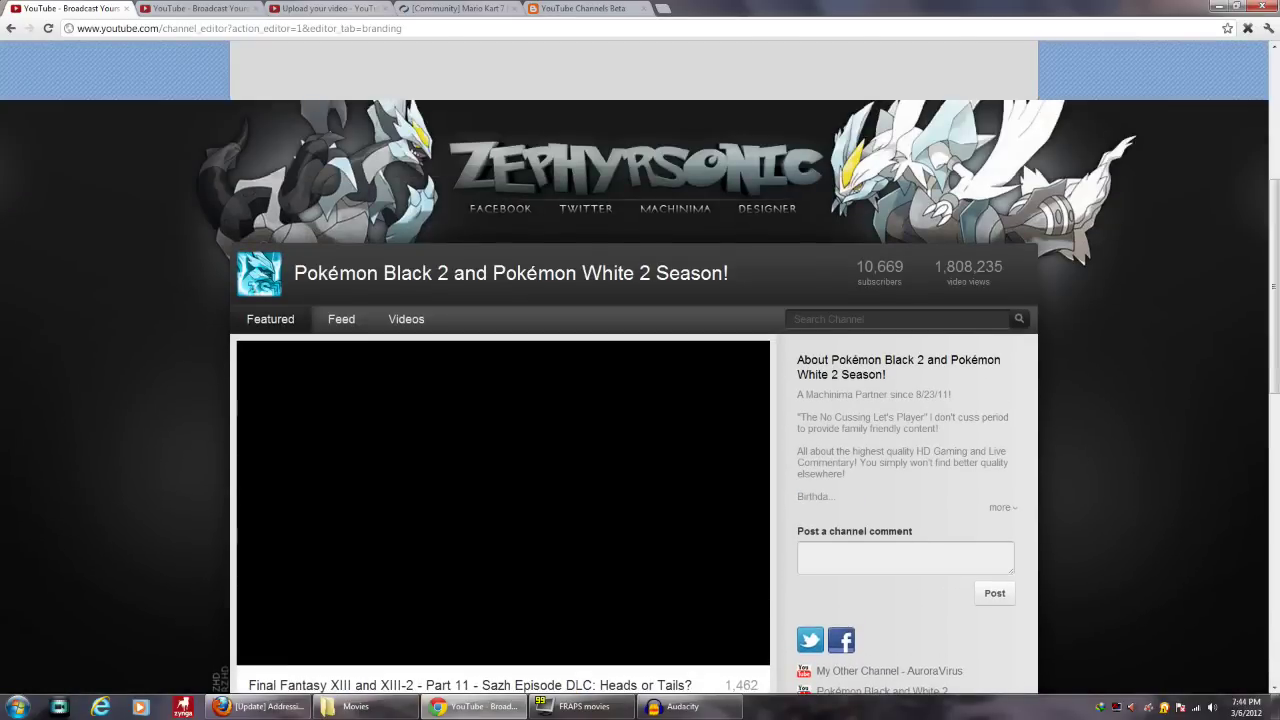
pyautogui.scroll(3, 640, 360)
pyautogui.click(920, 170)
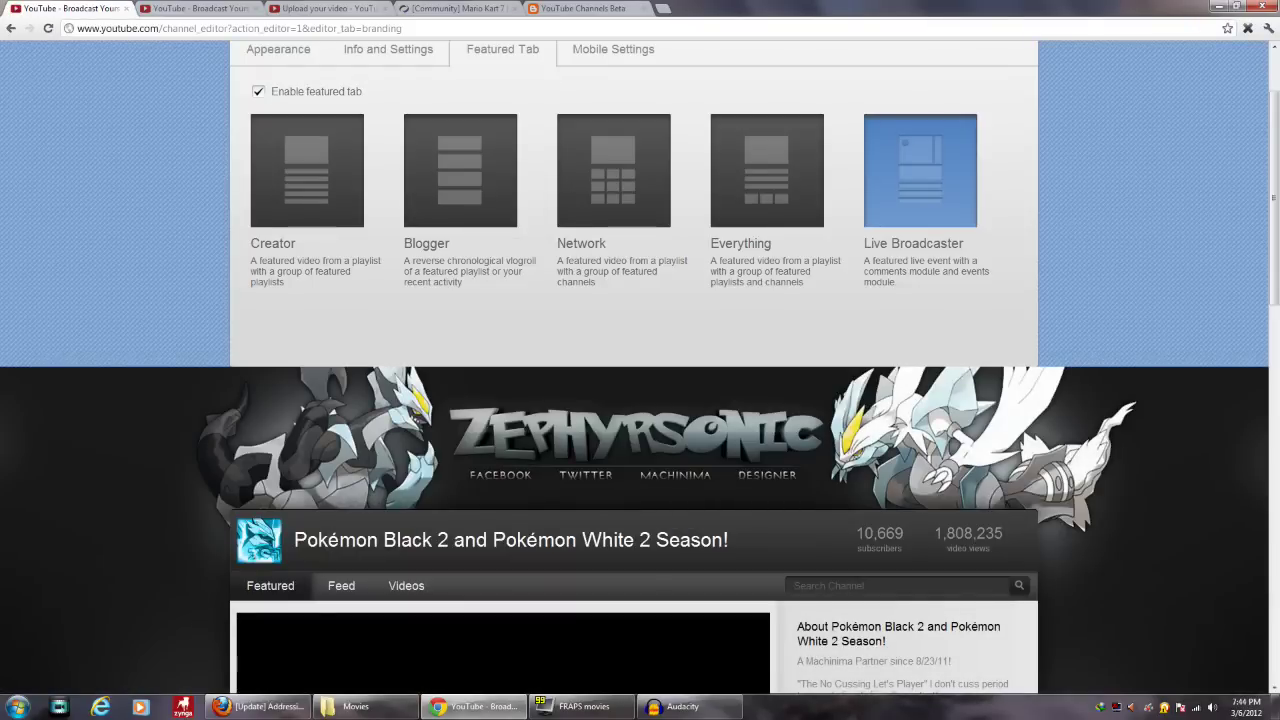
pyautogui.scroll(-8, 640, 360)
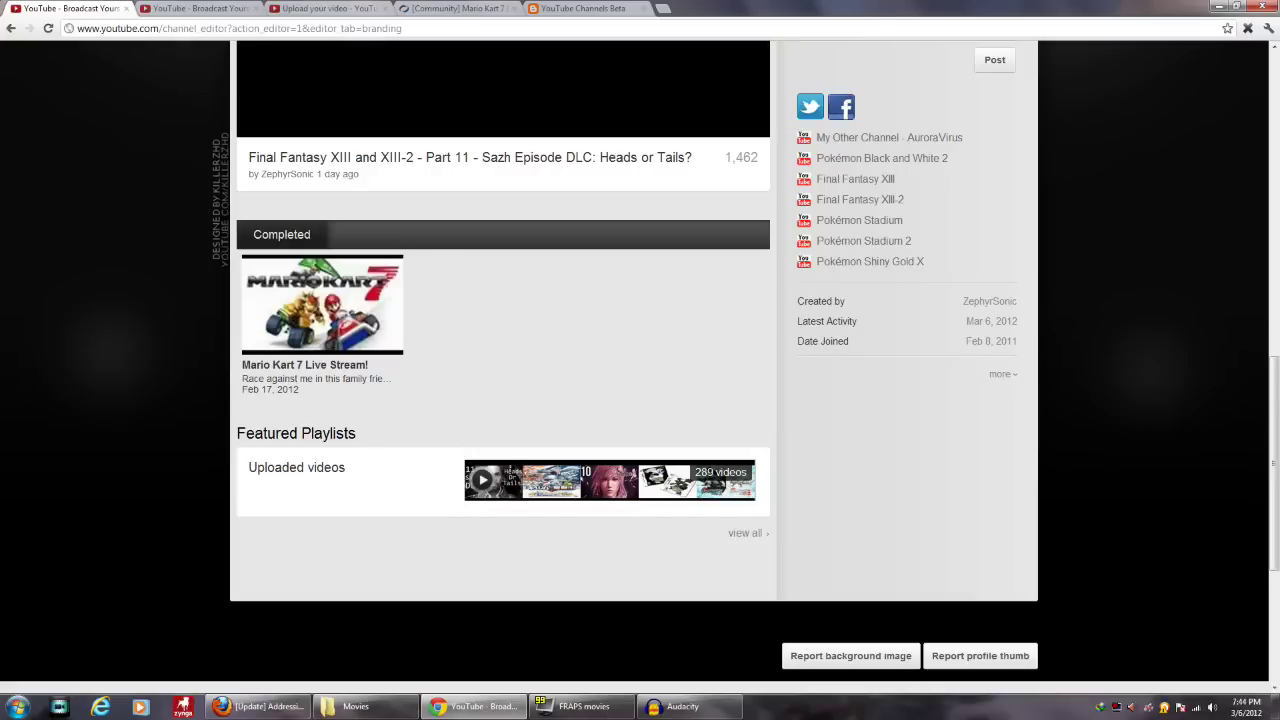
pyautogui.scroll(3, 640, 360)
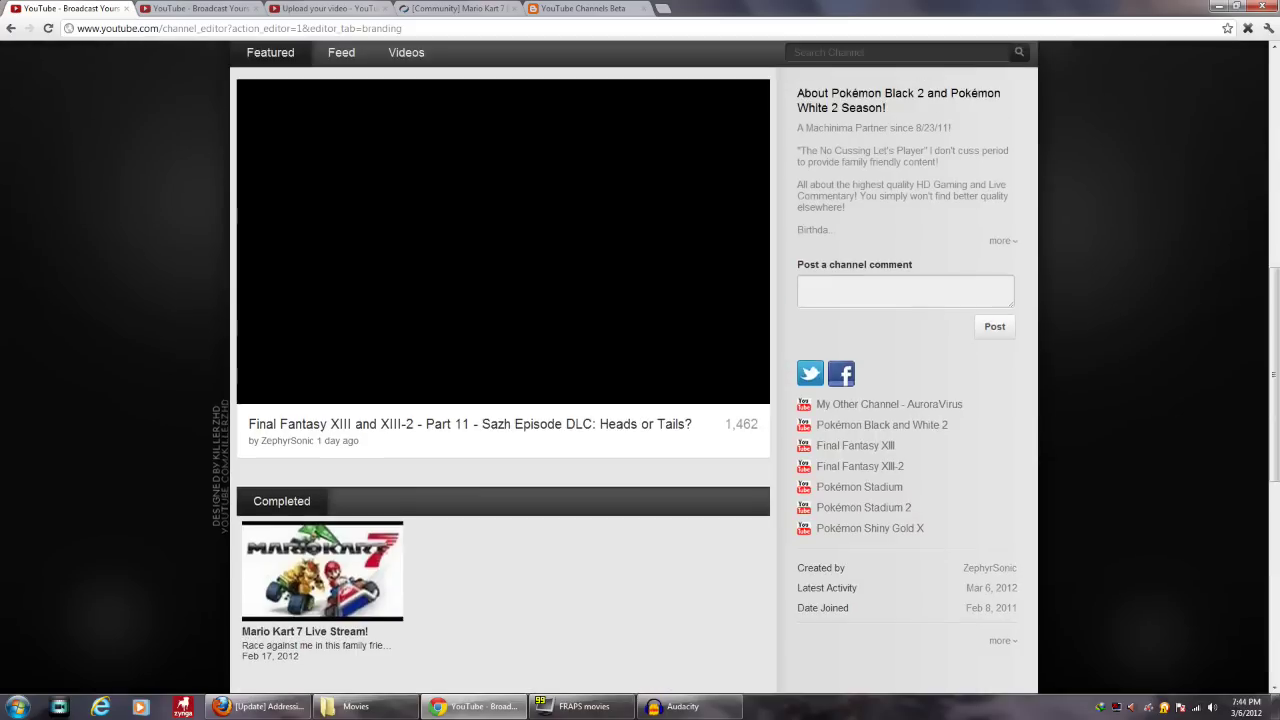
pyautogui.scroll(2, 640, 360)
pyautogui.scroll(-4, 640, 360)
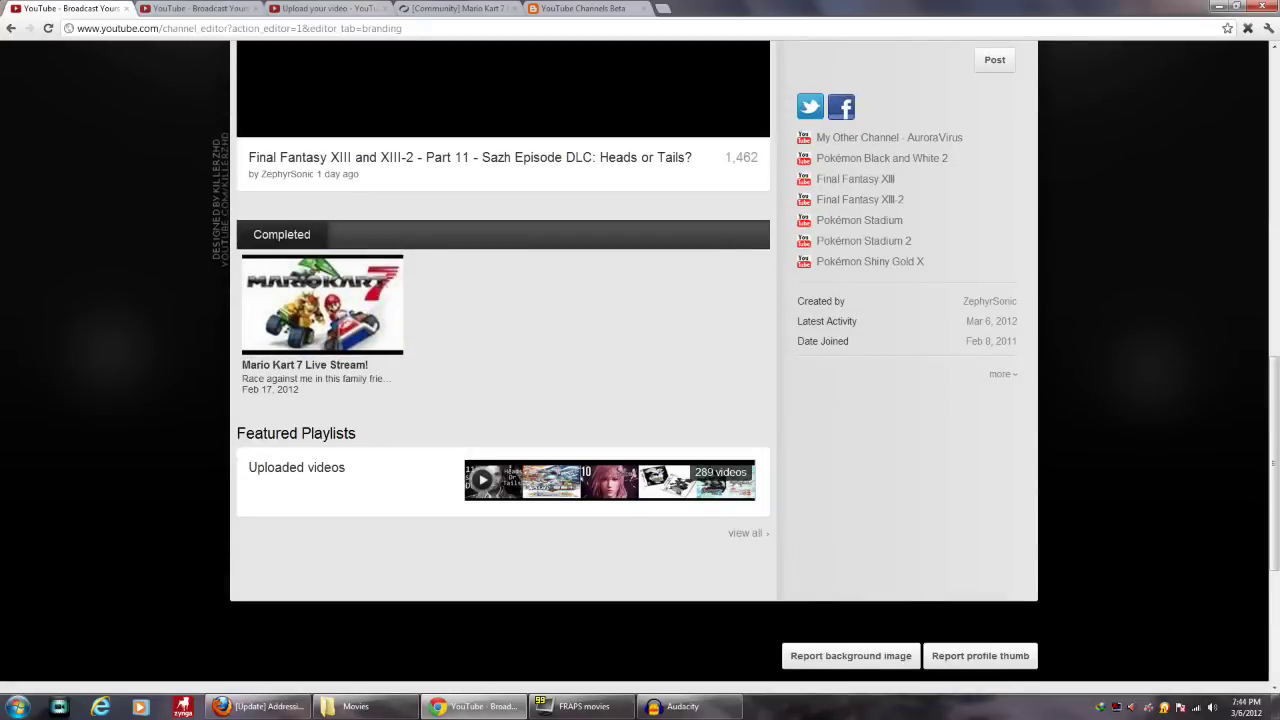
# - Check the Mobile Settings and Appearance options of the channel editor and look over the channel preview
pyautogui.scroll(6, 640, 360)
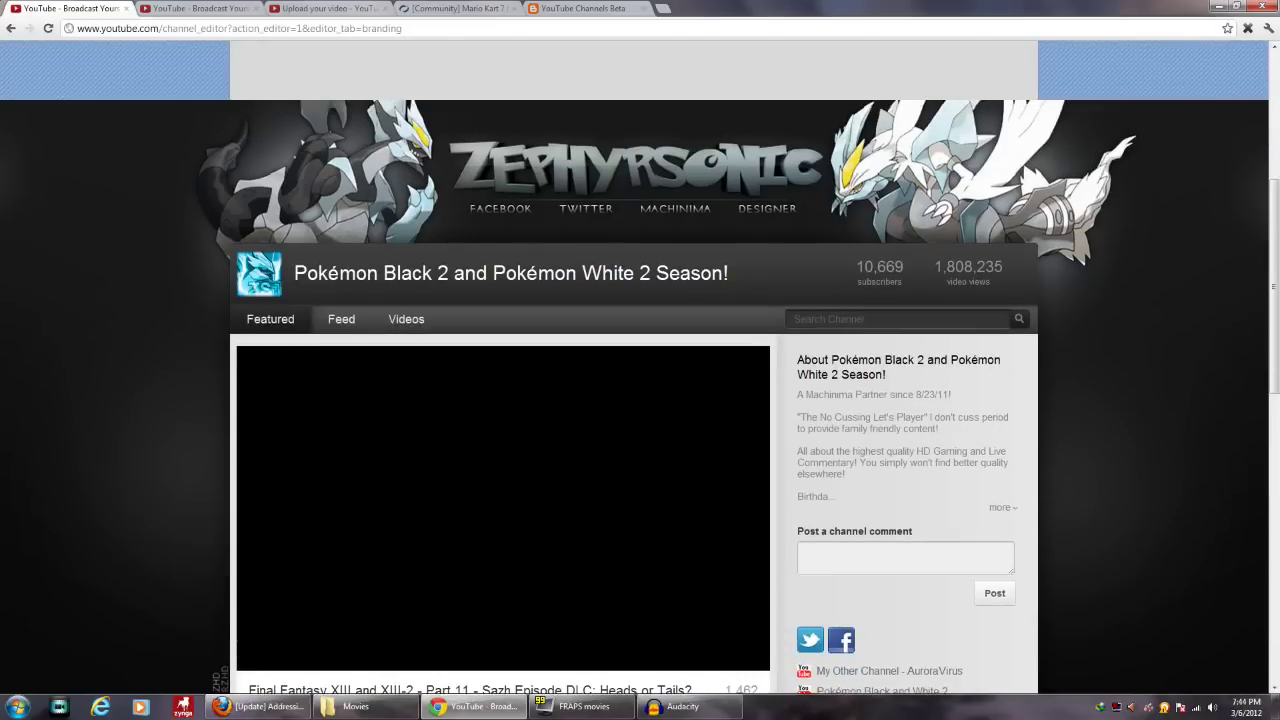
pyautogui.scroll(4, 640, 360)
pyautogui.scroll(1, 640, 360)
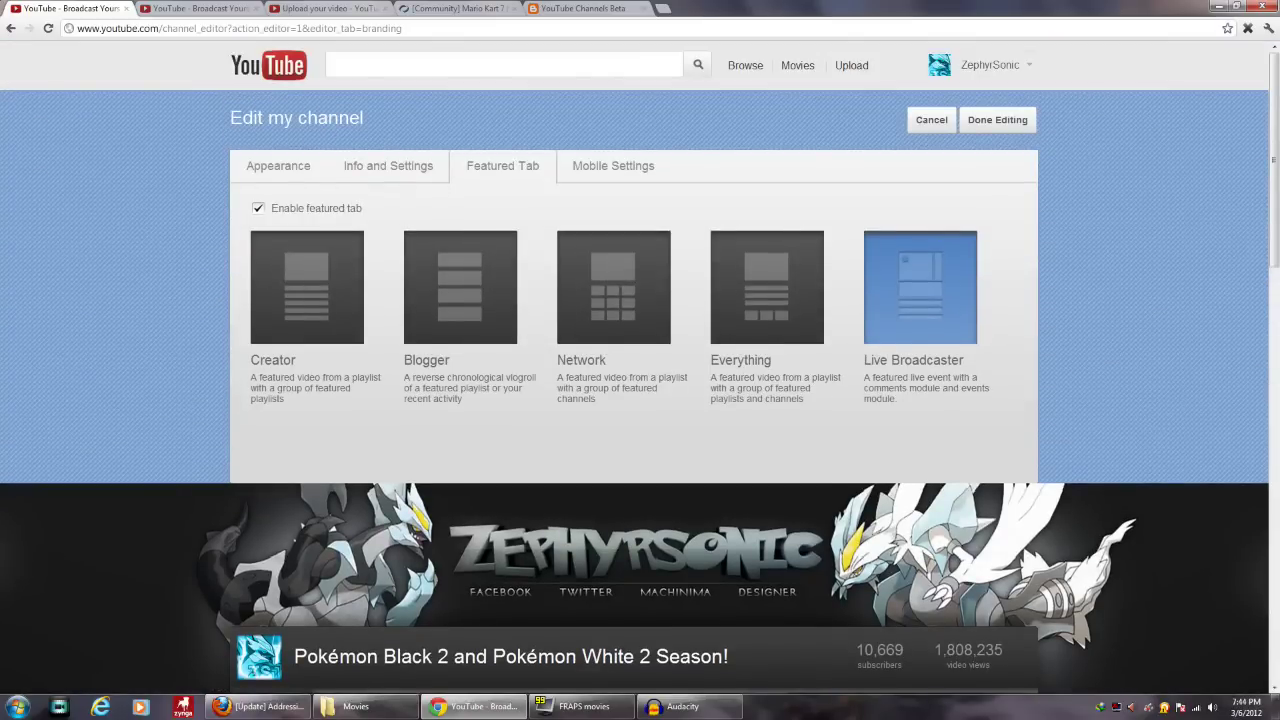
pyautogui.click(613, 166)
pyautogui.scroll(-2, 640, 360)
pyautogui.scroll(2, 640, 360)
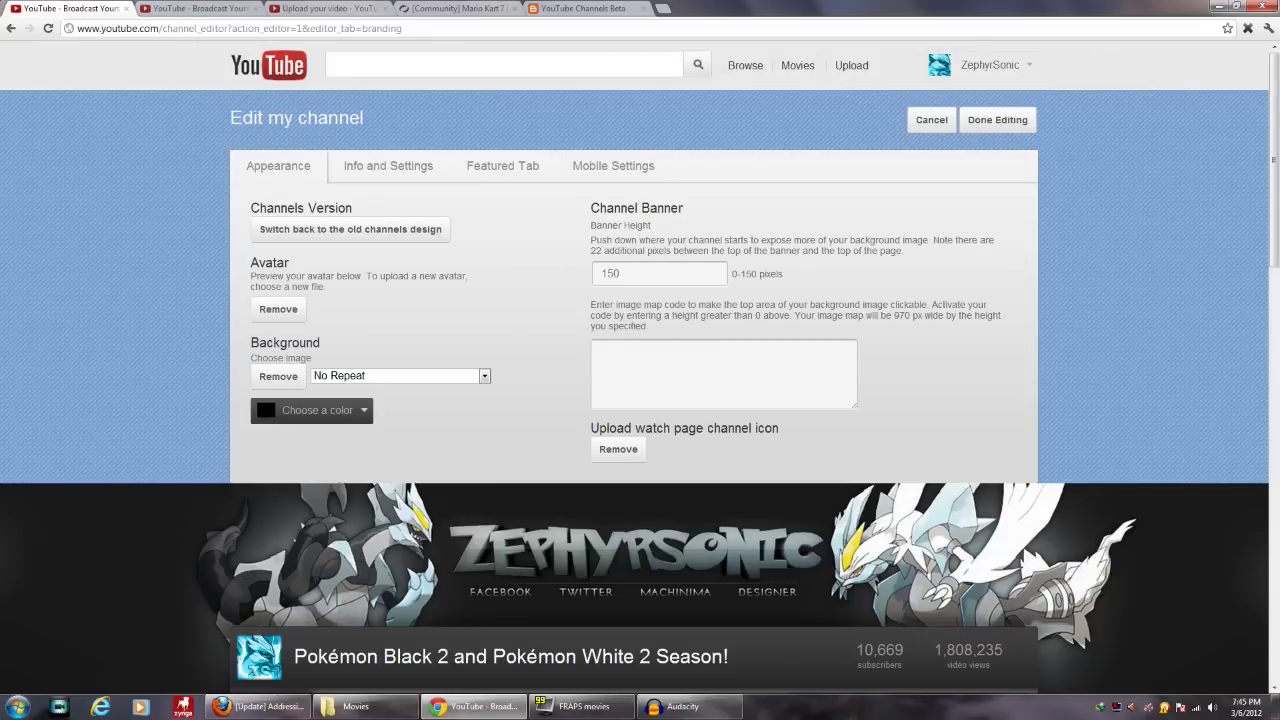
pyautogui.scroll(-5, 640, 368)
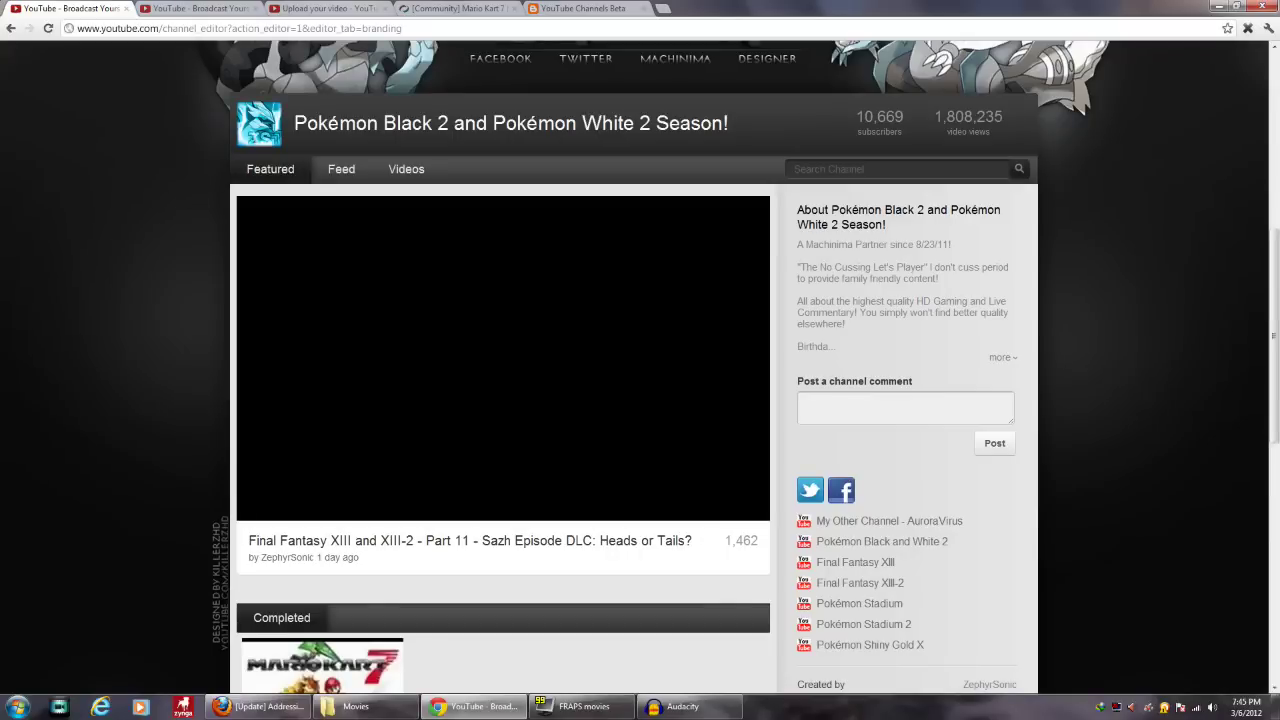
pyautogui.scroll(-1, 640, 400)
pyautogui.scroll(5, 640, 400)
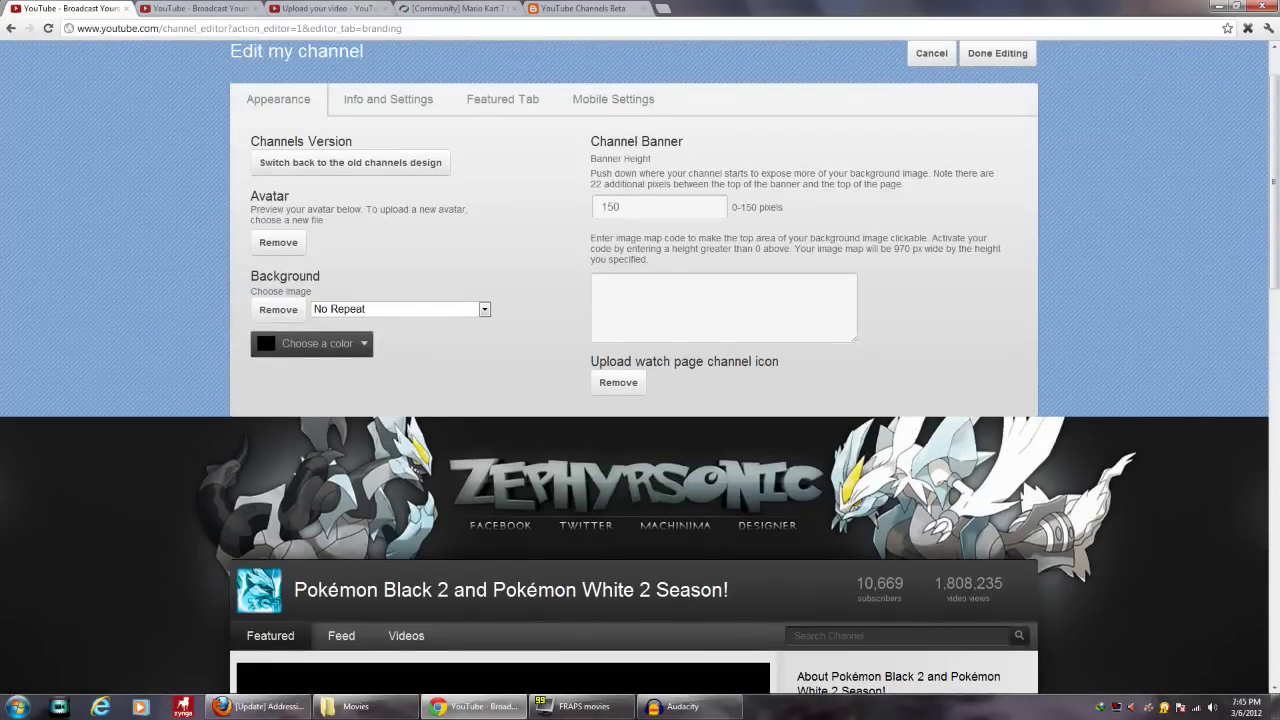
# - Cancel the channel editing and look through the old channel page's video player, profile and information modules
pyautogui.click(931, 53)
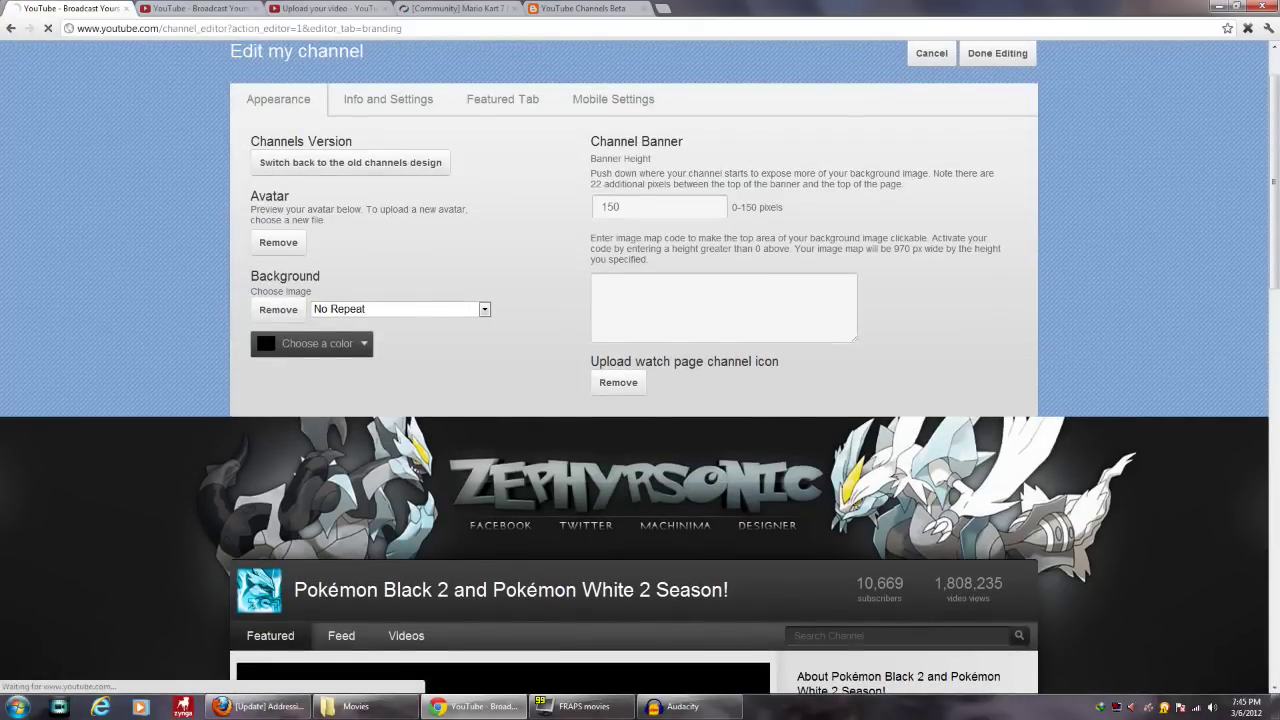
pyautogui.scroll(1, 640, 400)
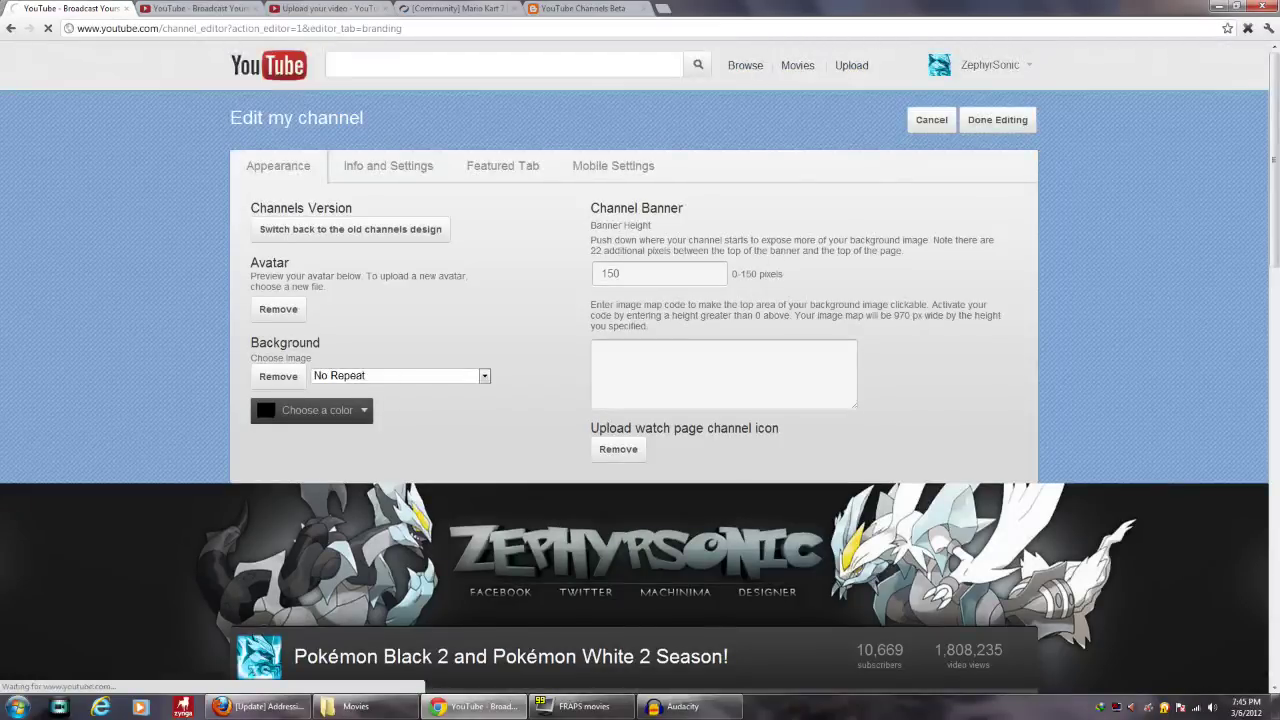
pyautogui.scroll(-1, 640, 400)
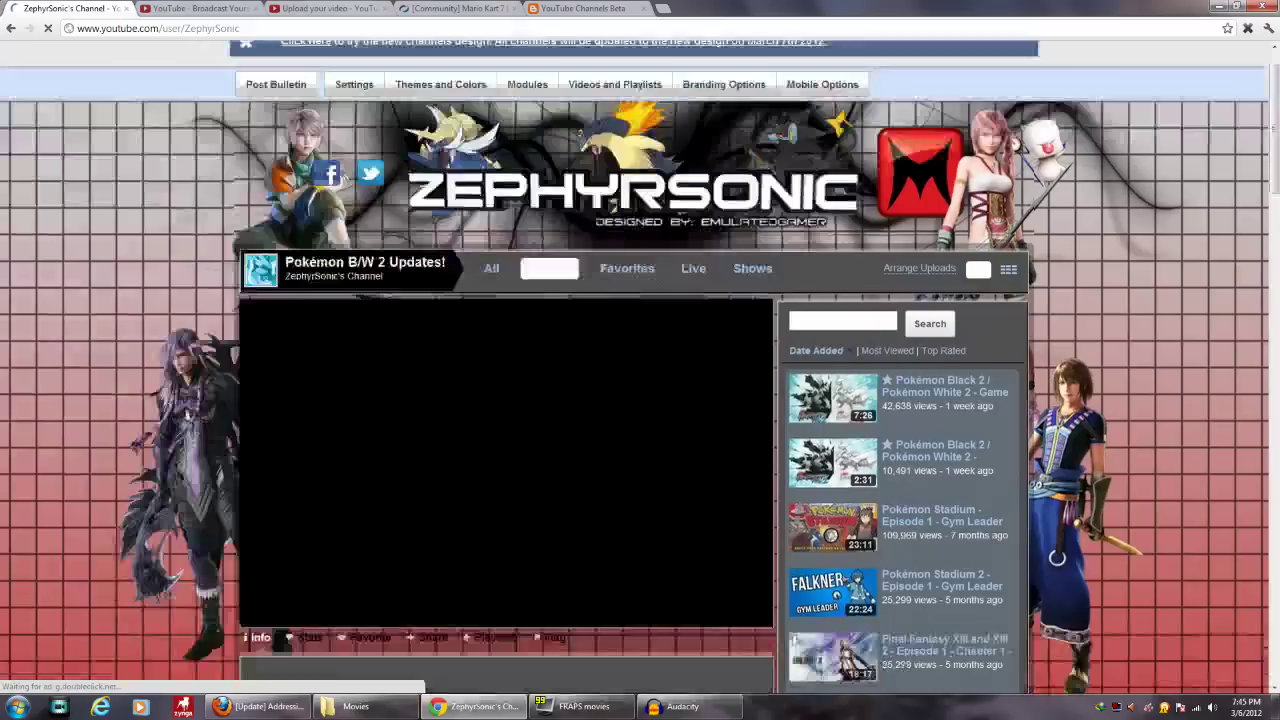
pyautogui.scroll(-2, 640, 400)
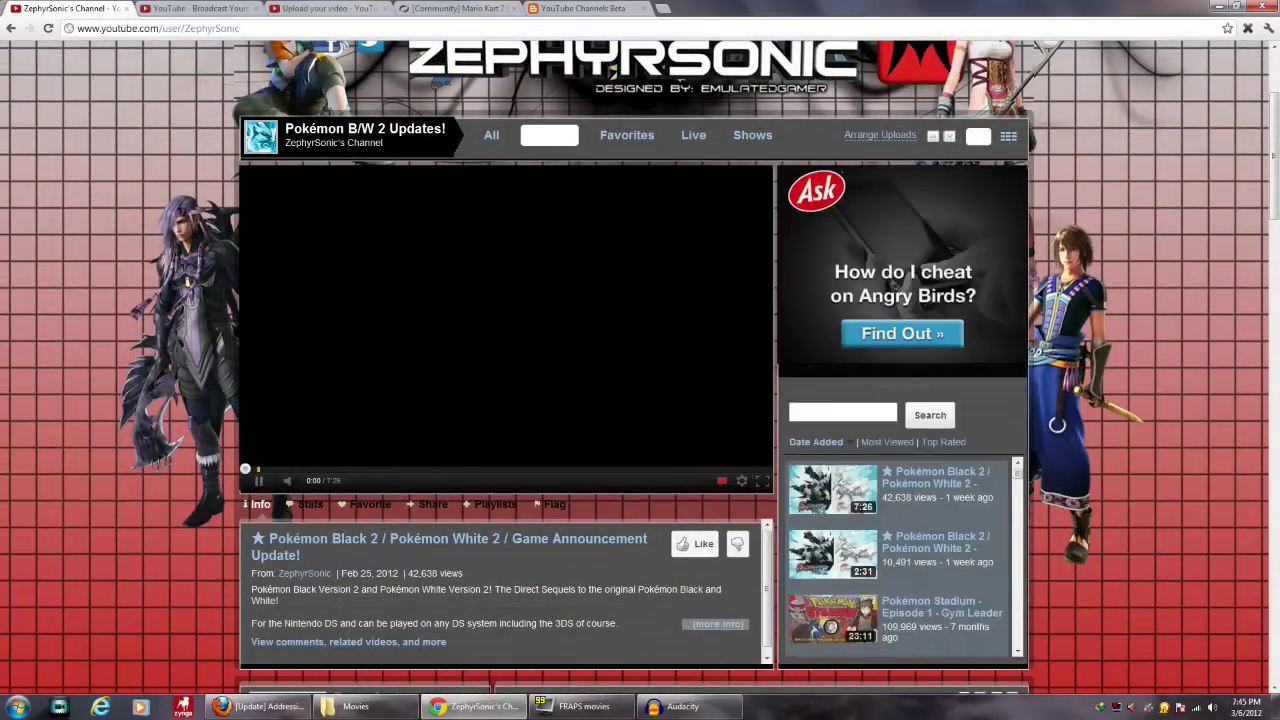
pyautogui.scroll(-4, 640, 400)
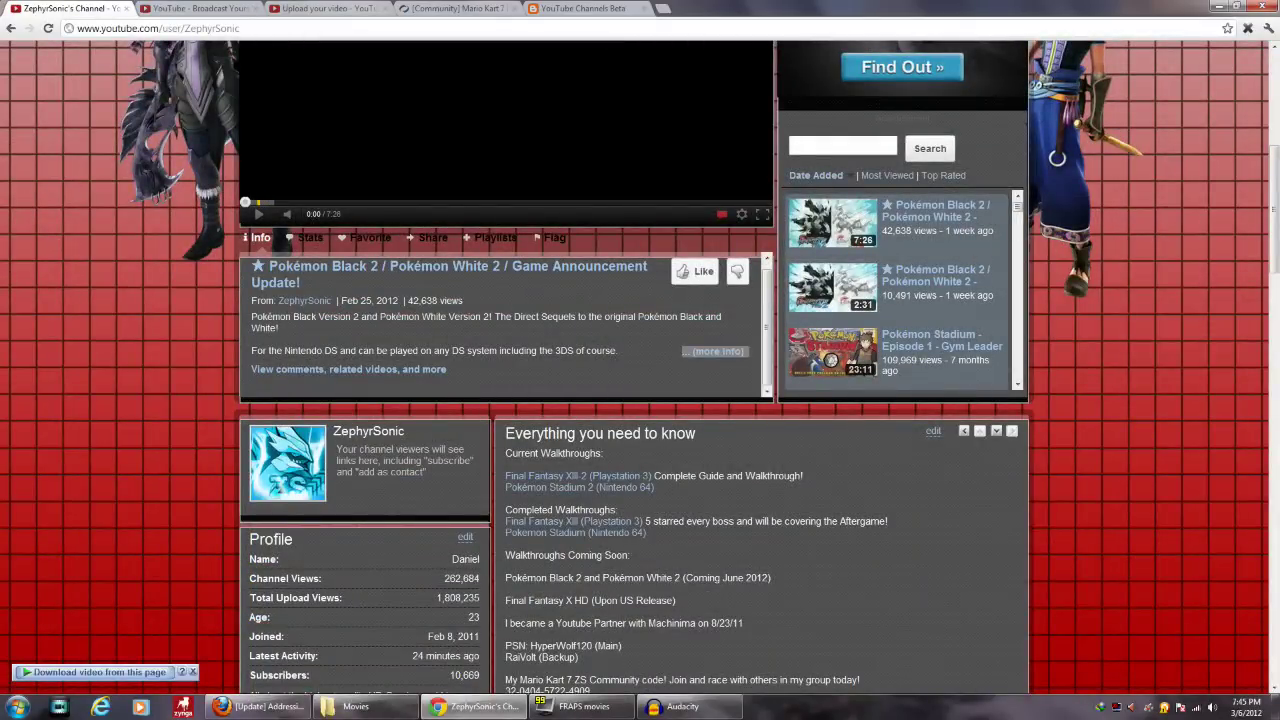
pyautogui.scroll(3, 640, 400)
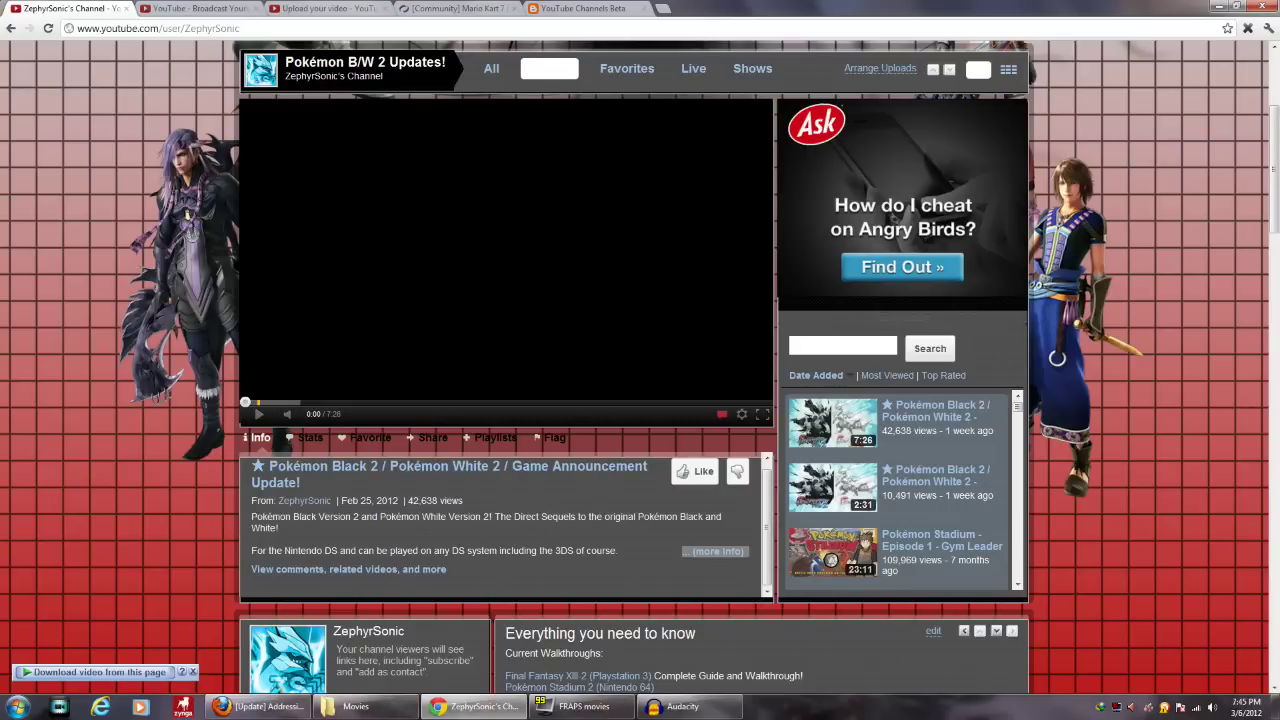
# - View the YouTube Channels Beta blog and the uploads in Video Manager, and return to the start of the old channel page
pyautogui.click(583, 8)
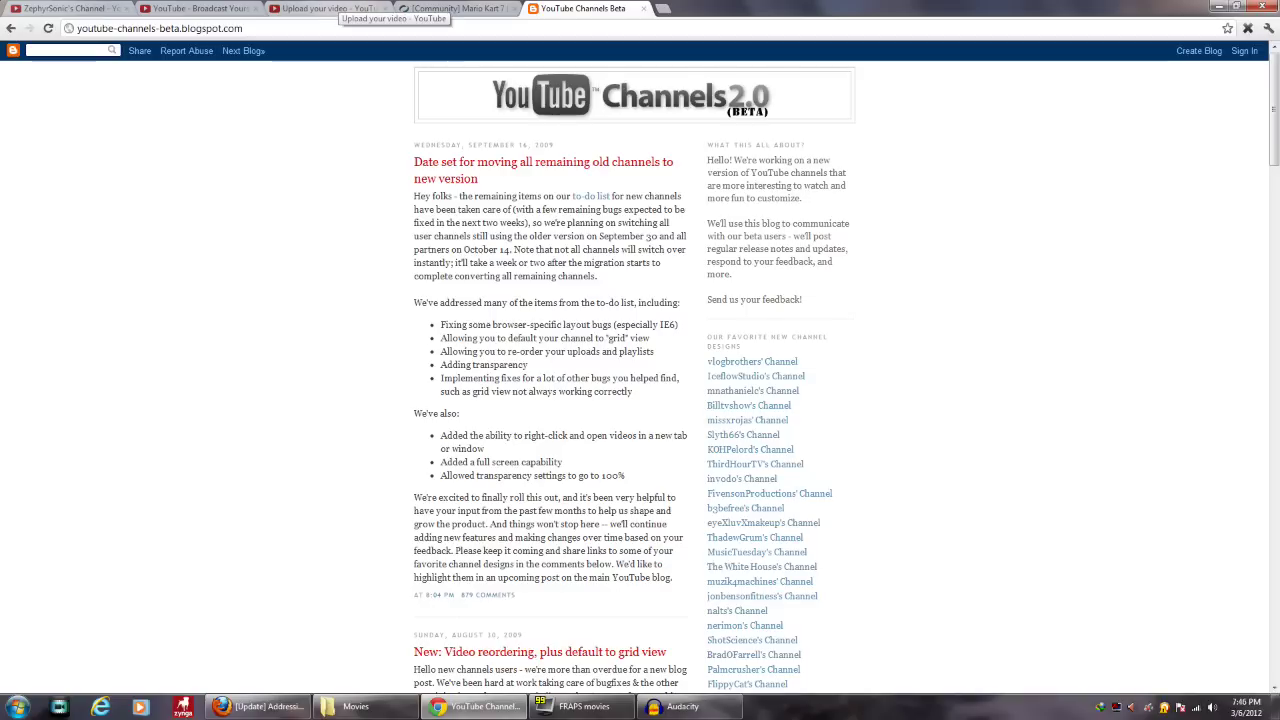
pyautogui.click(330, 8)
pyautogui.click(200, 8)
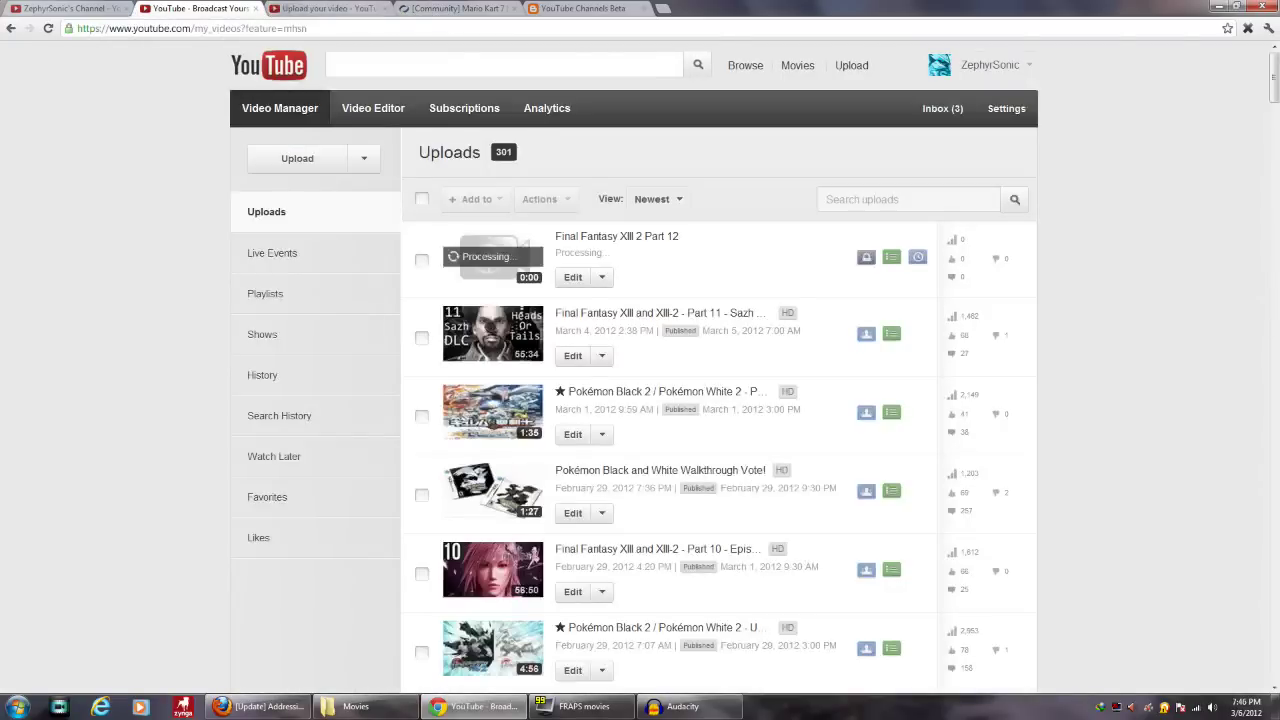
pyautogui.hotkey('ctrl', 'shift', 'Tab')
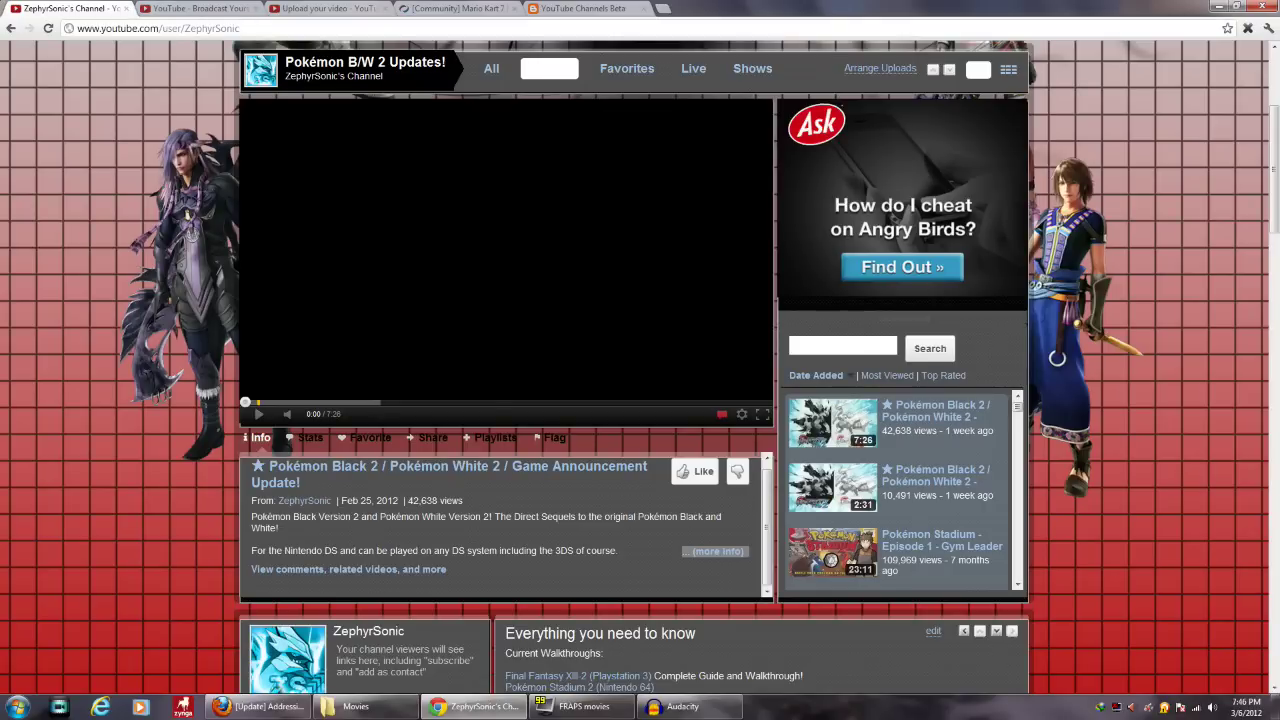
pyautogui.scroll(3, 640, 370)
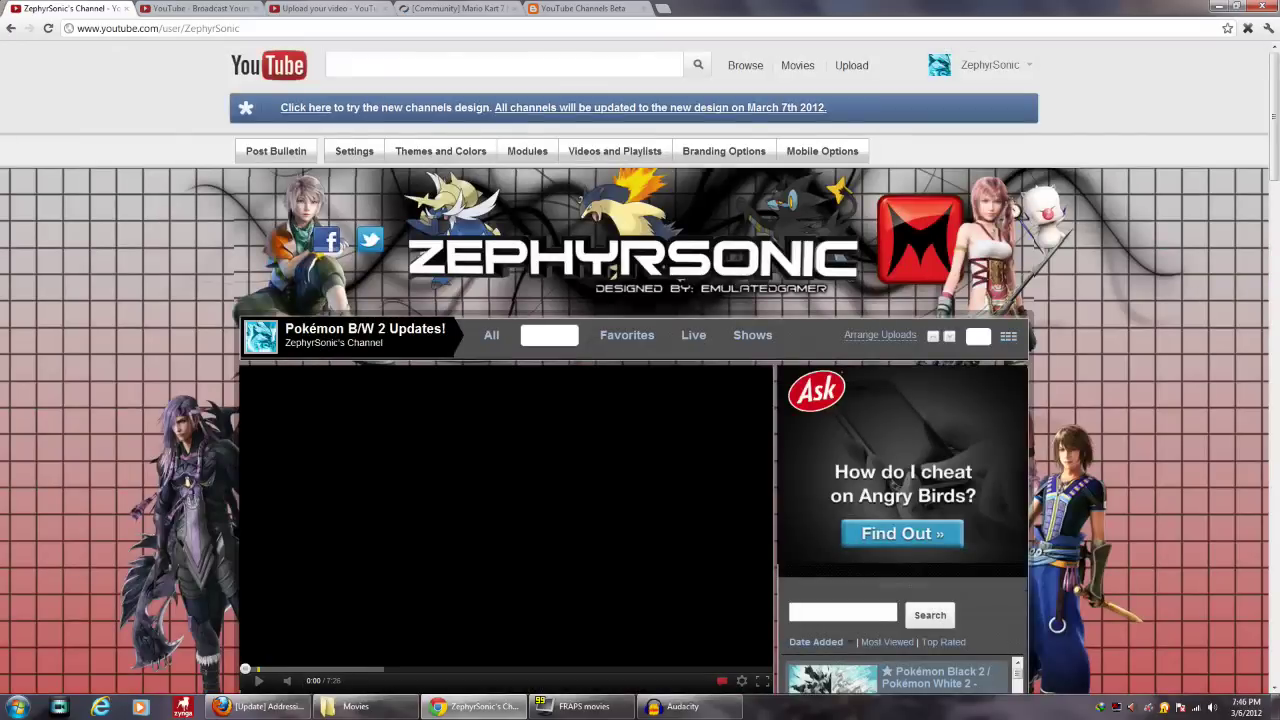
# - Examine the old channel page's video player, video information and the list of uploads beside it
pyautogui.scroll(-2, 640, 370)
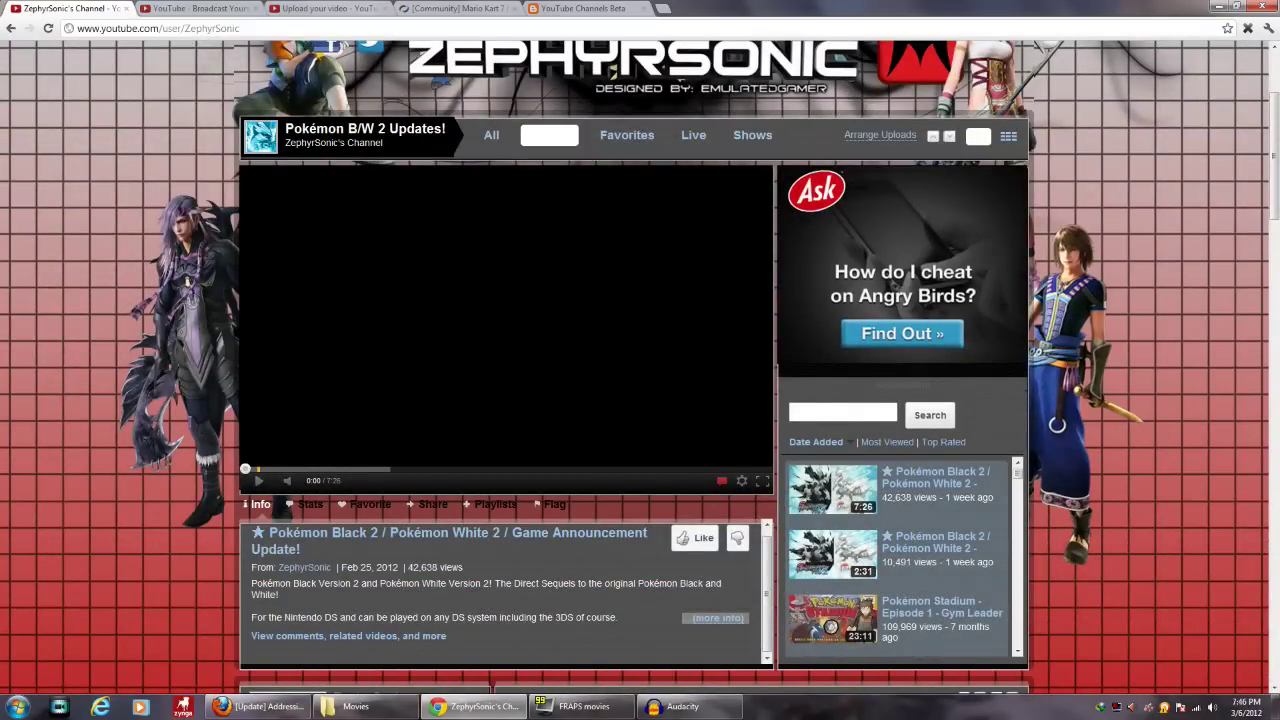
pyautogui.scroll(-3, 640, 370)
pyautogui.scroll(3, 640, 370)
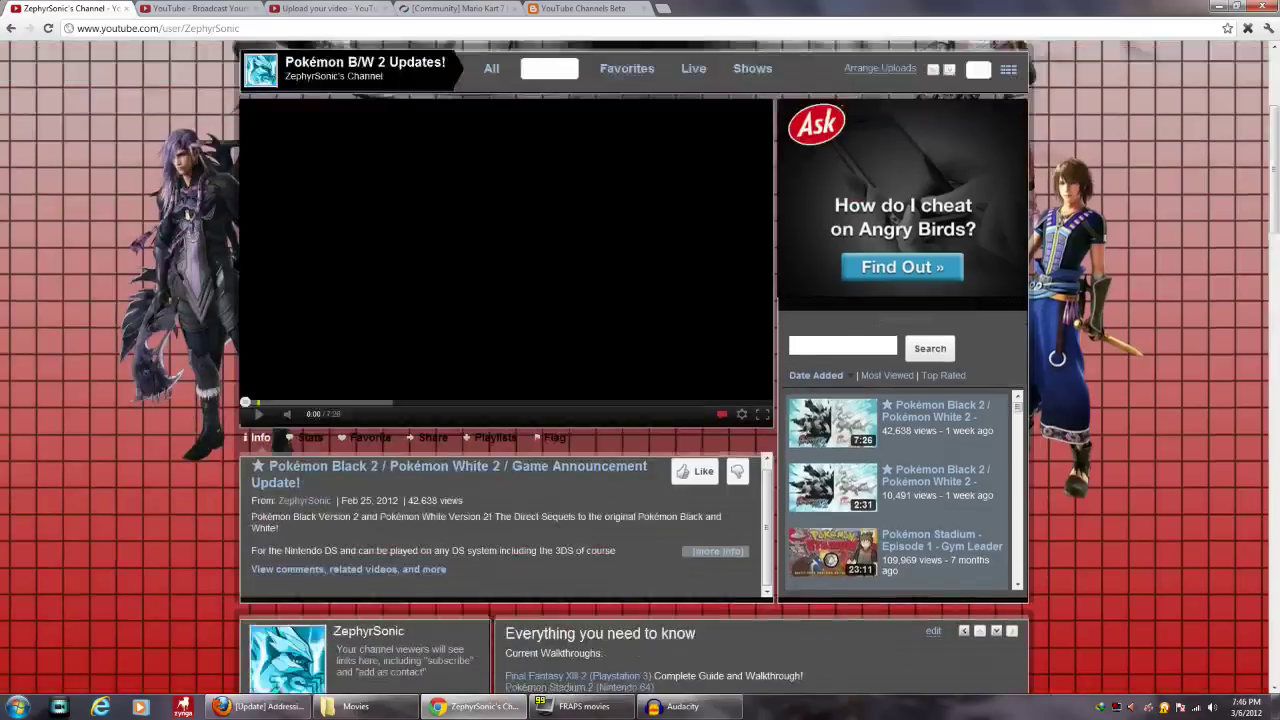
pyautogui.scroll(-2, 640, 370)
pyautogui.scroll(-3, 900, 290)
pyautogui.scroll(3, 900, 290)
pyautogui.scroll(-3, 900, 290)
pyautogui.scroll(-3, 835, 215)
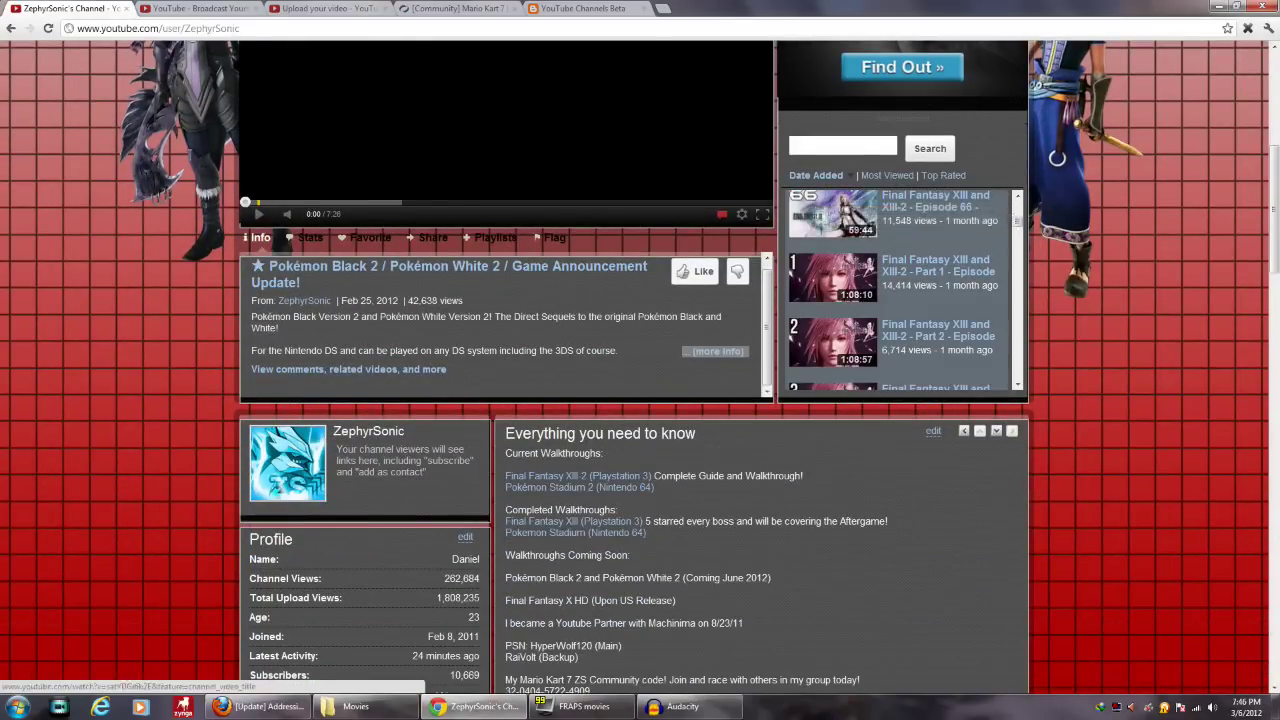
# - Look over the Profile and "Everything you need to know" modules, and return to the start of the channel page
pyautogui.scroll(3, 640, 370)
pyautogui.scroll(-5, 640, 370)
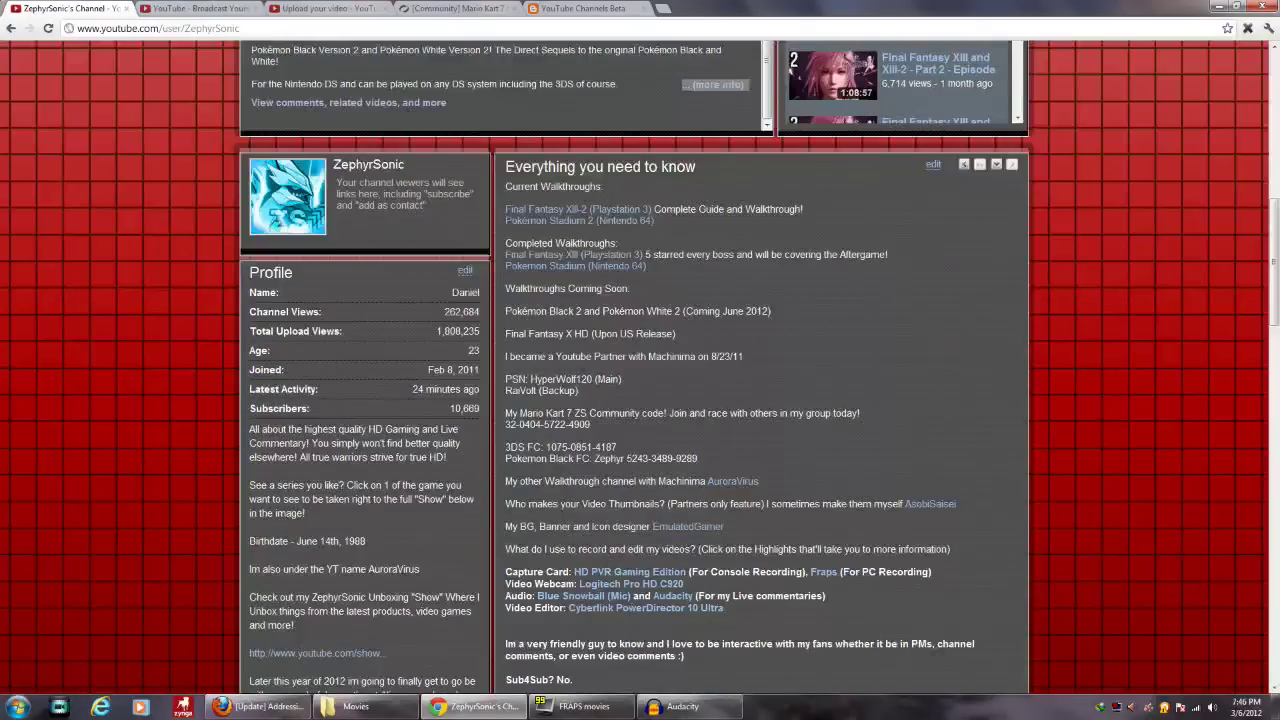
pyautogui.scroll(2, 640, 370)
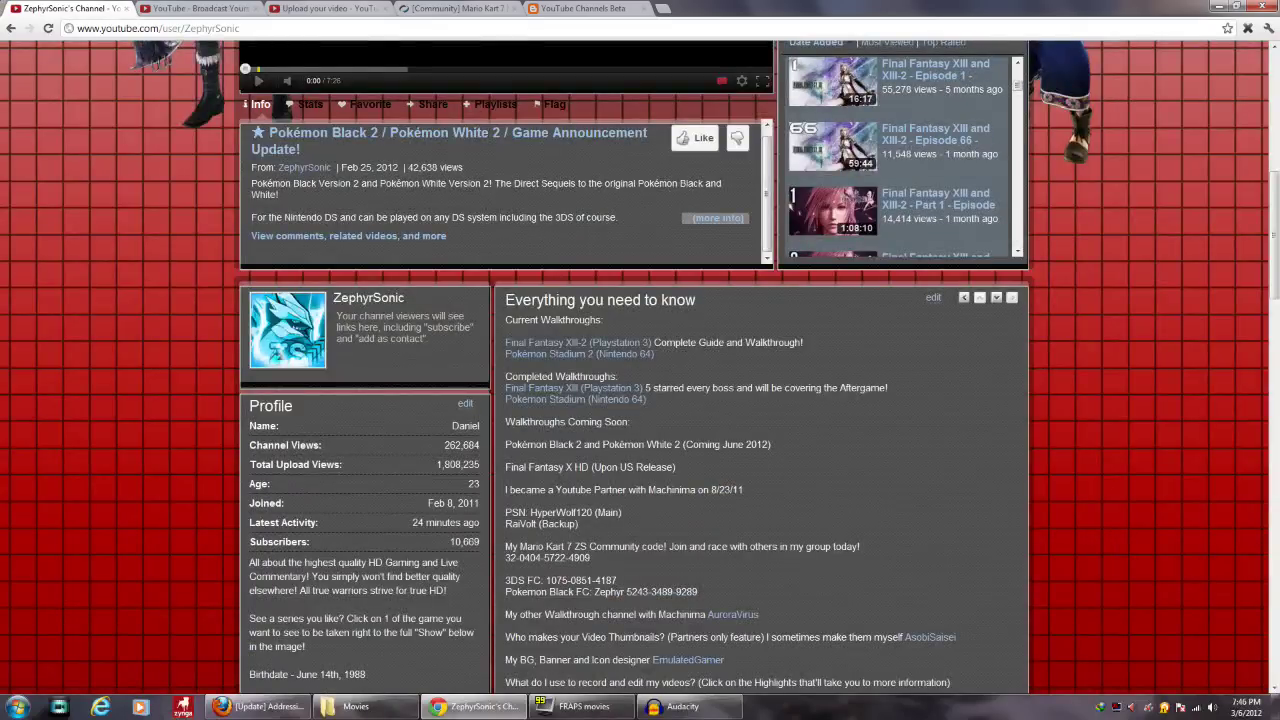
pyautogui.scroll(-3, 640, 370)
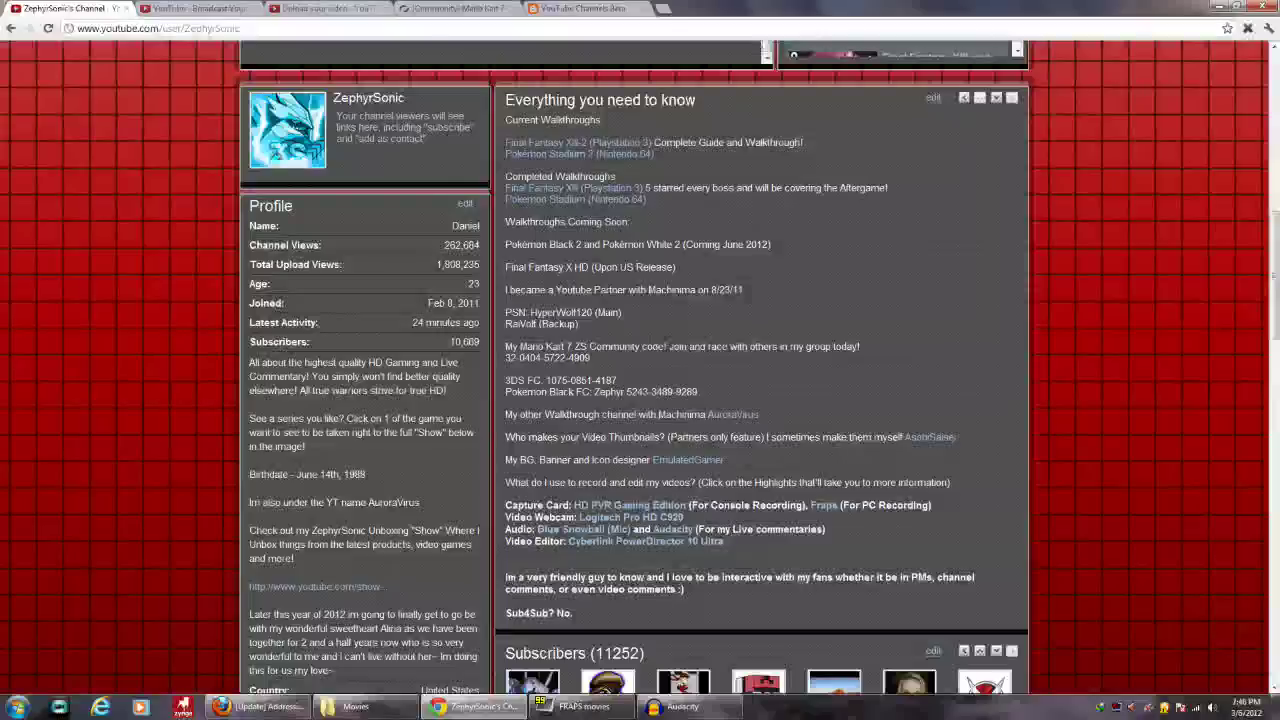
pyautogui.scroll(3, 640, 370)
pyautogui.scroll(6, 640, 370)
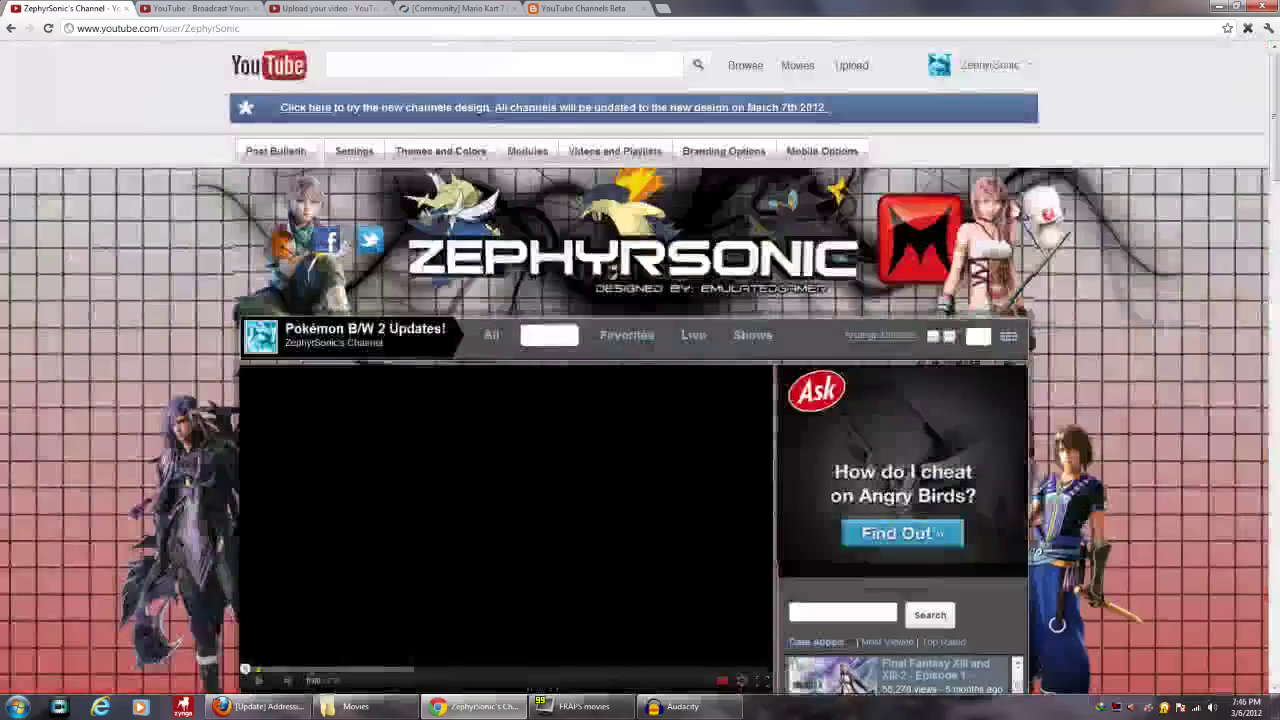
# - Check the old channel's Settings, Themes and Colors, and Modules options, and look over the channel page again
pyautogui.click(354, 151)
pyautogui.click(440, 151)
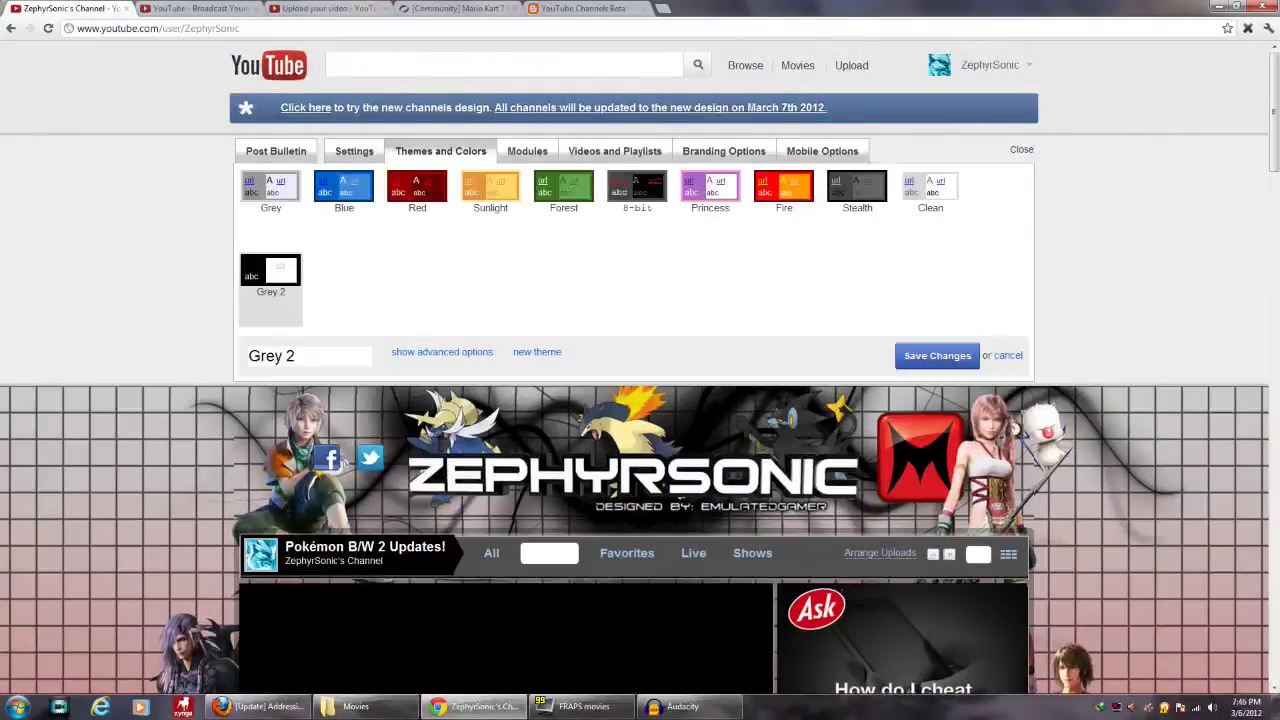
pyautogui.click(527, 151)
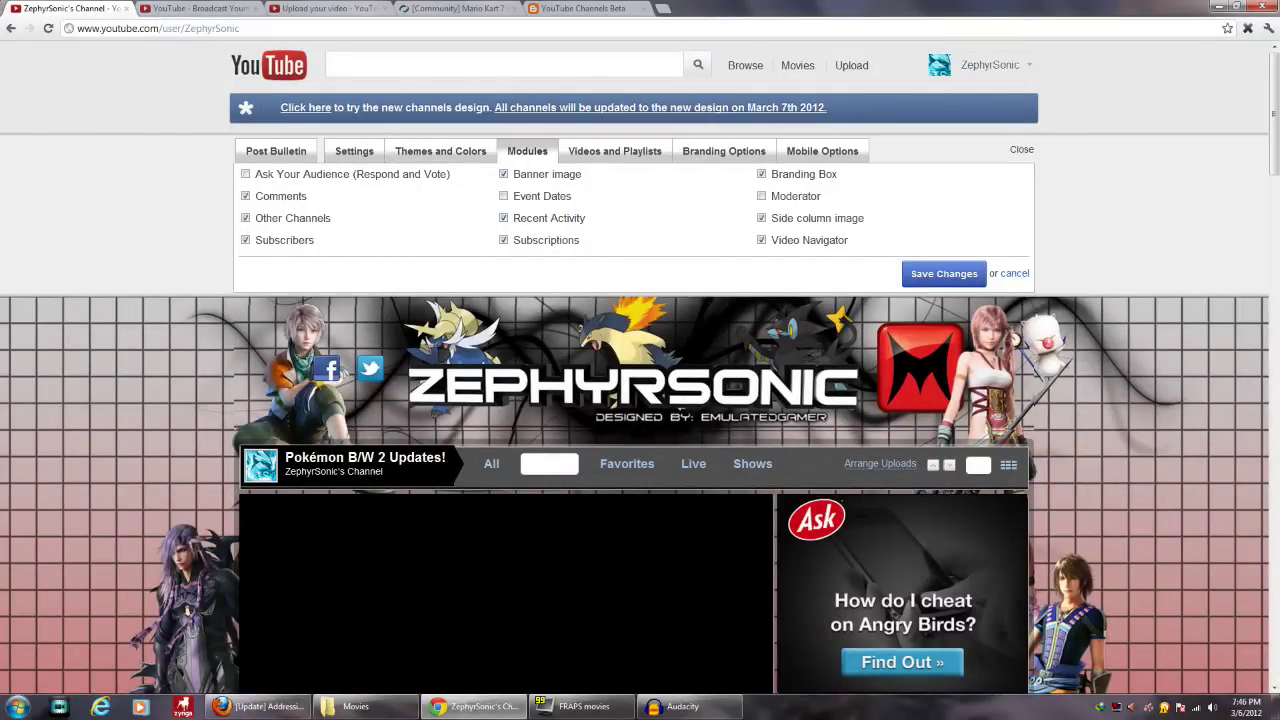
pyautogui.scroll(-10, 640, 400)
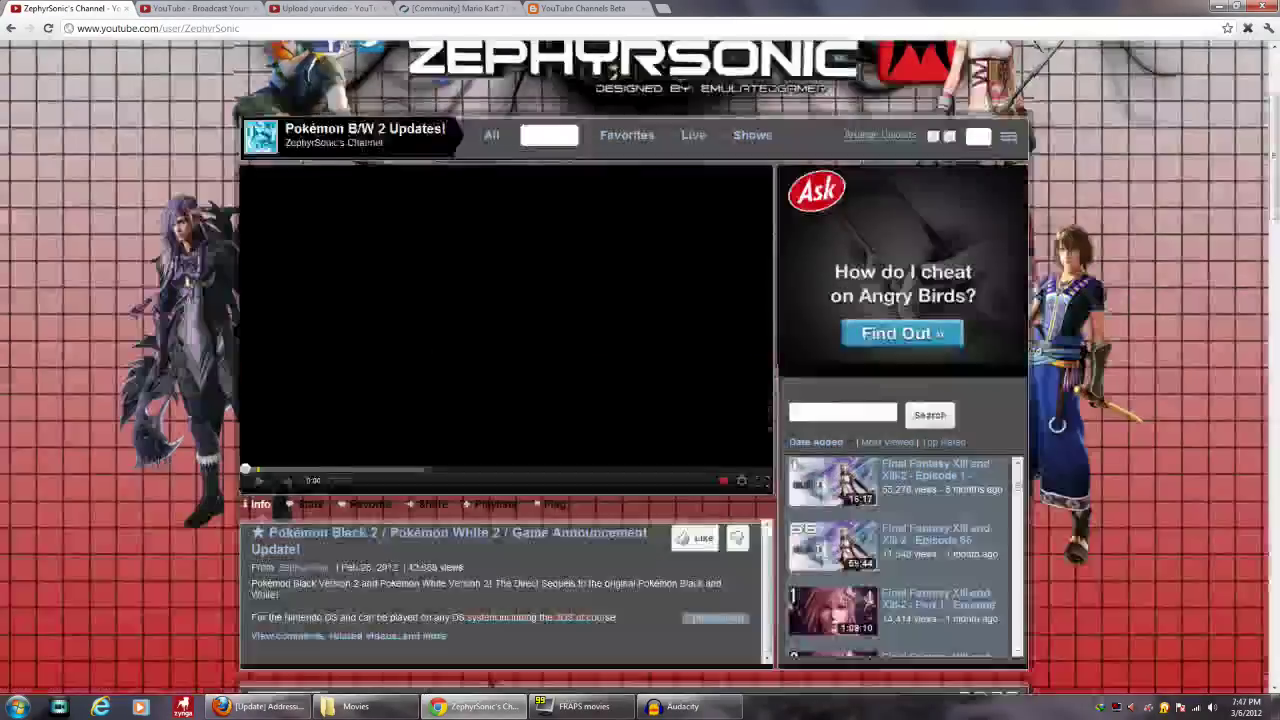
pyautogui.scroll(10, 640, 400)
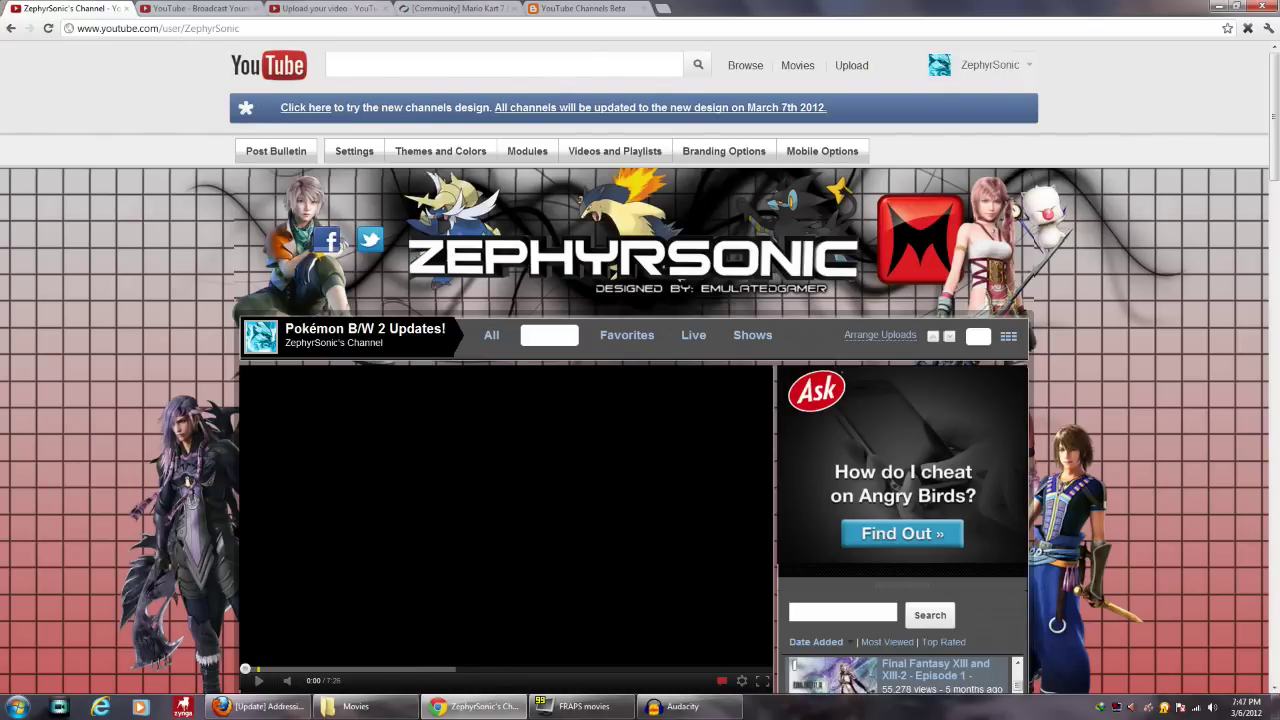
pyautogui.scroll(-3, 640, 368)
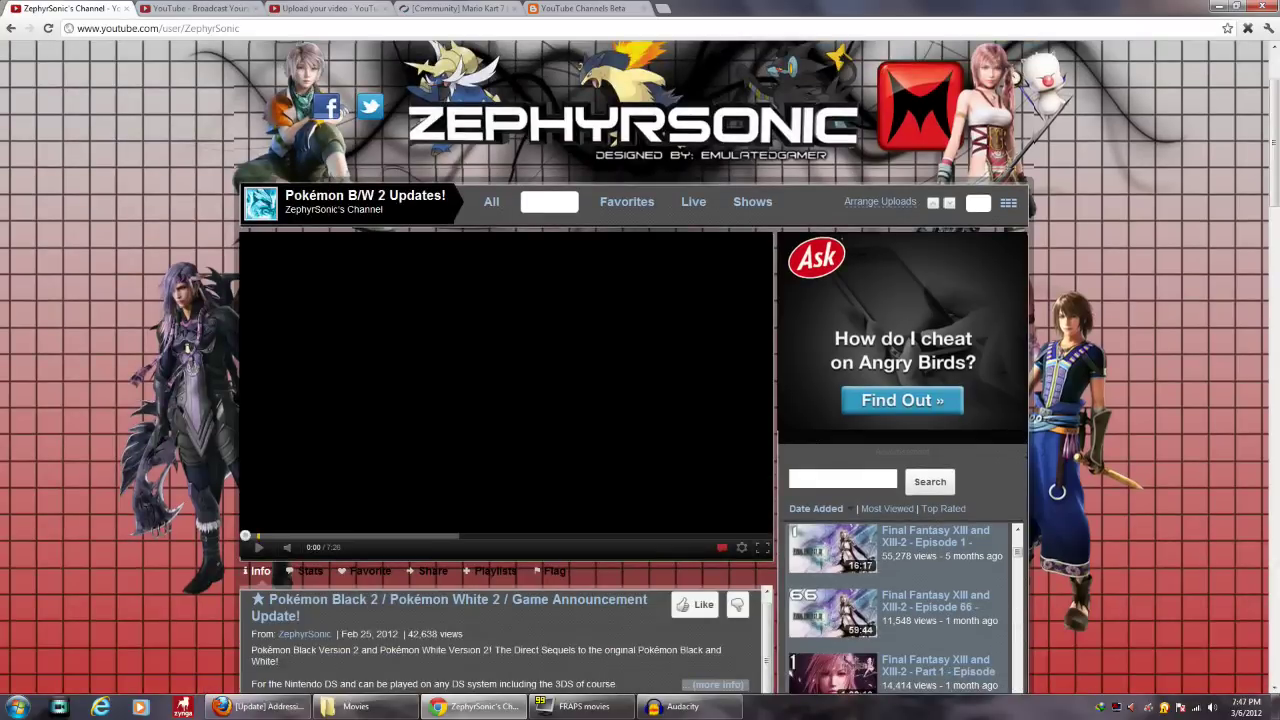